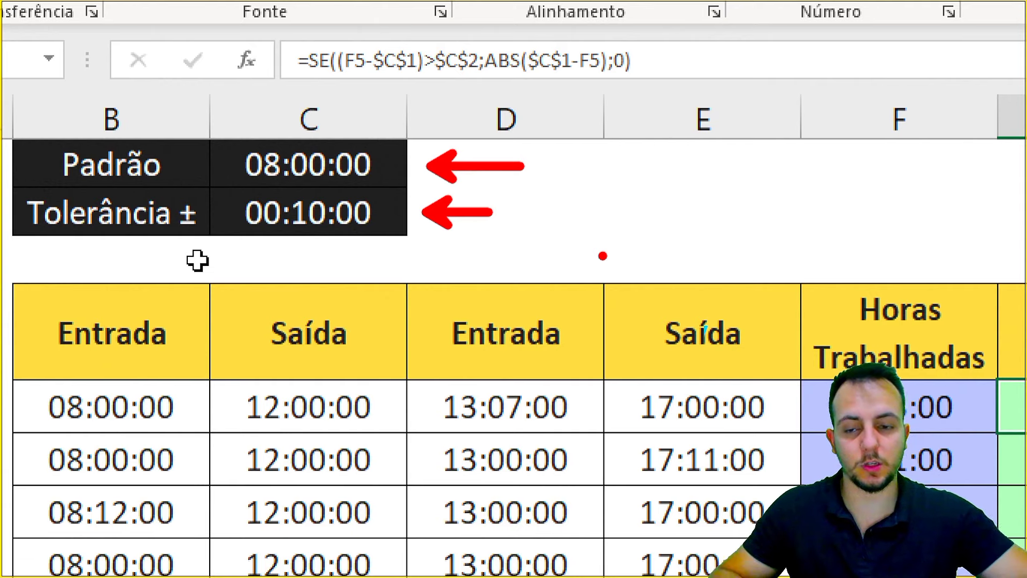
Examine the standard hours, the tolerance, the clock-time area and the worked, extra and owed hours columns on the HORAS EXTRAS sheet.
drag(352, 246, 379, 309)
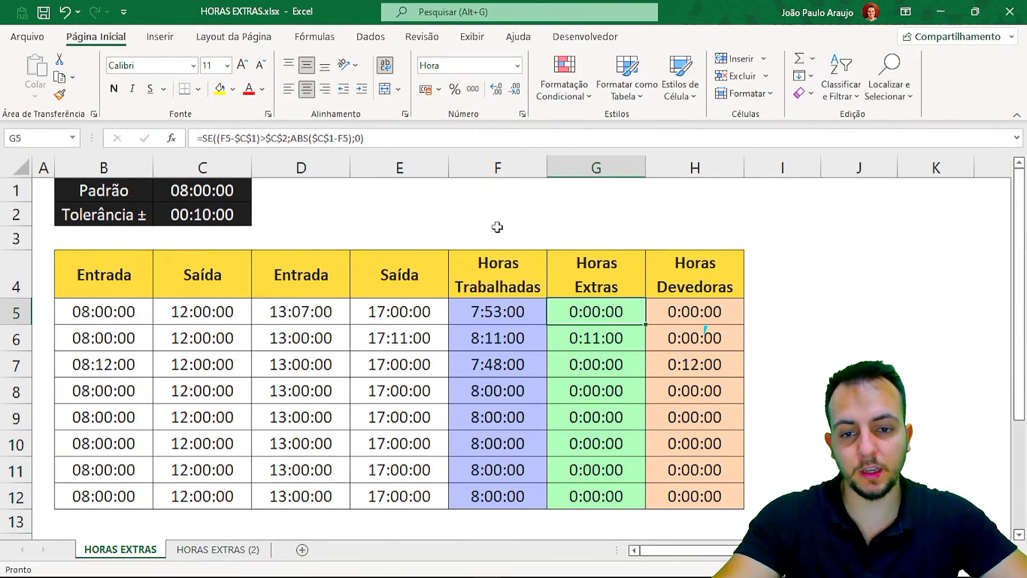
drag(596, 245, 643, 186)
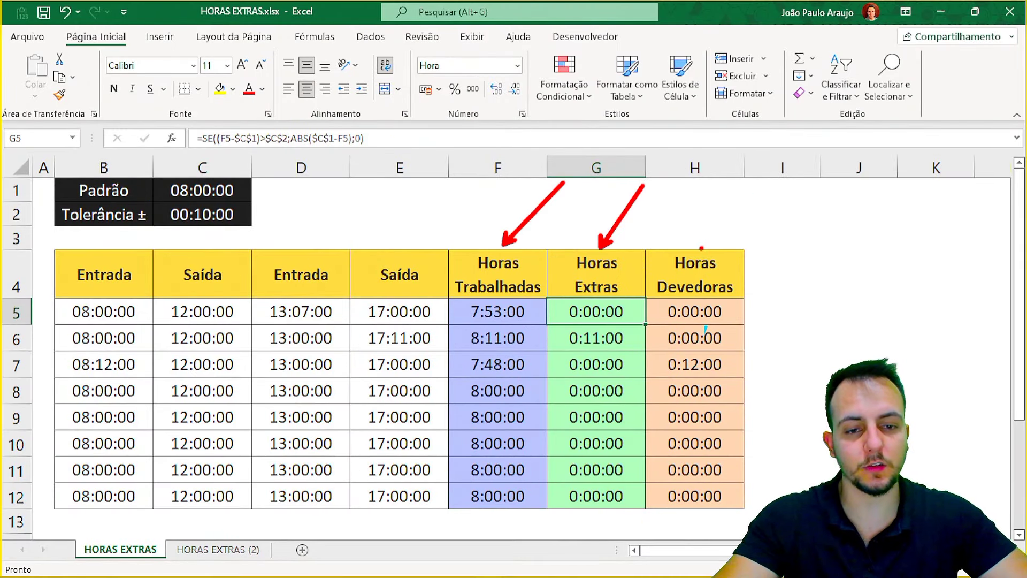
drag(702, 248, 746, 191)
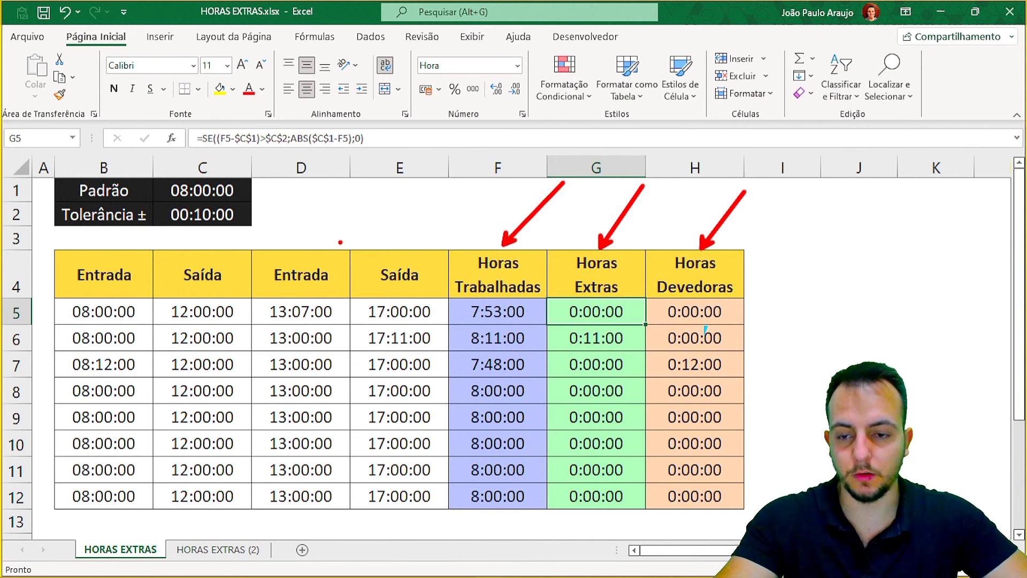
key(Escape)
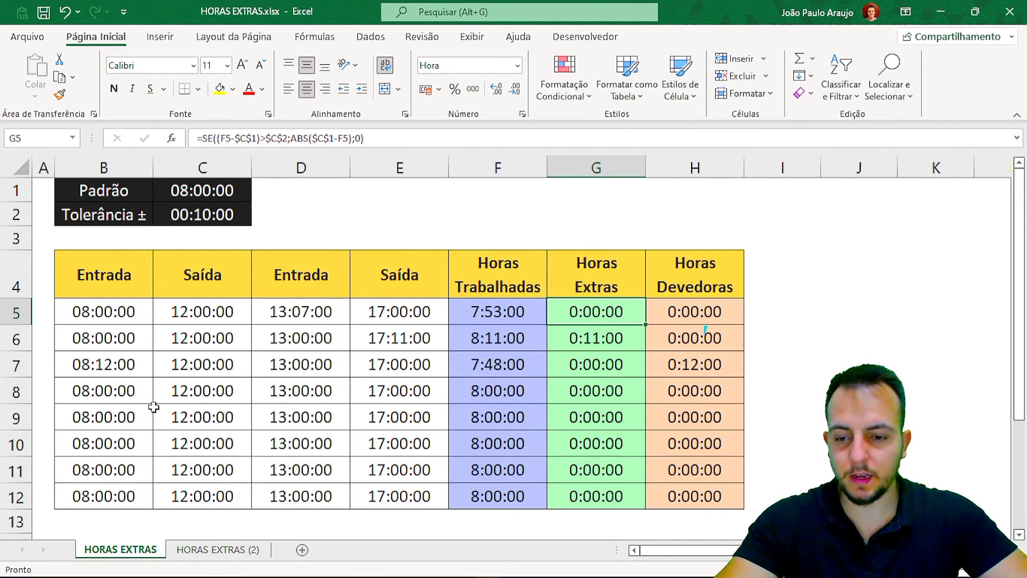
click(185, 550)
click(140, 555)
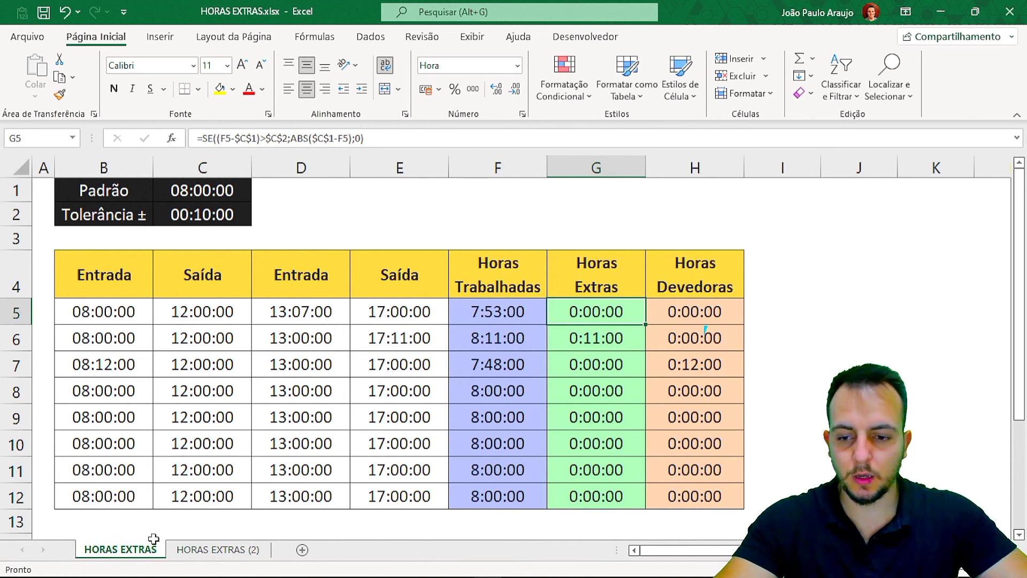
key(ctrl+2)
mouse_move(33, 291)
mouse_down()
mouse_move(381, 488)
mouse_move(449, 512)
mouse_up()
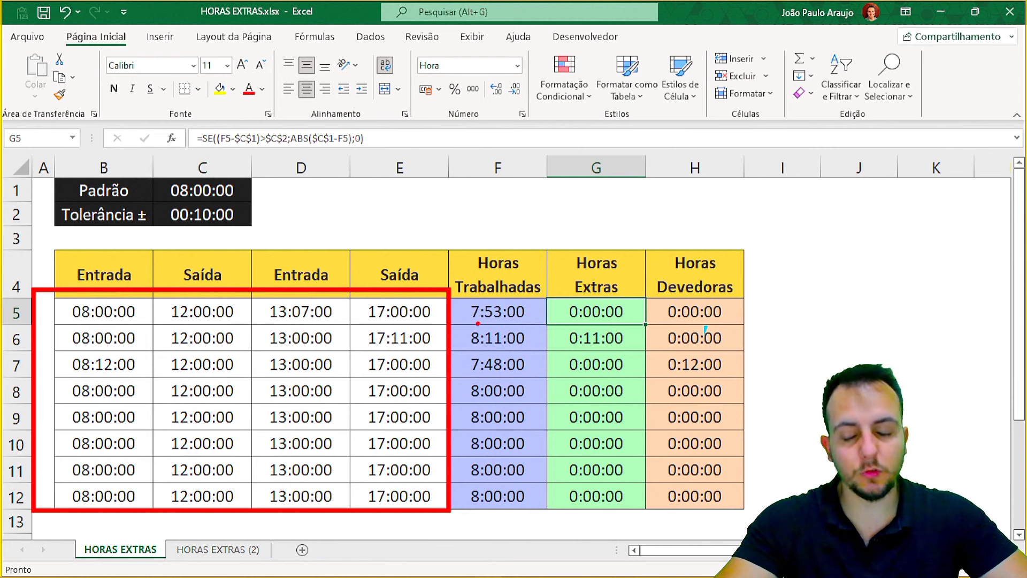
key(Escape)
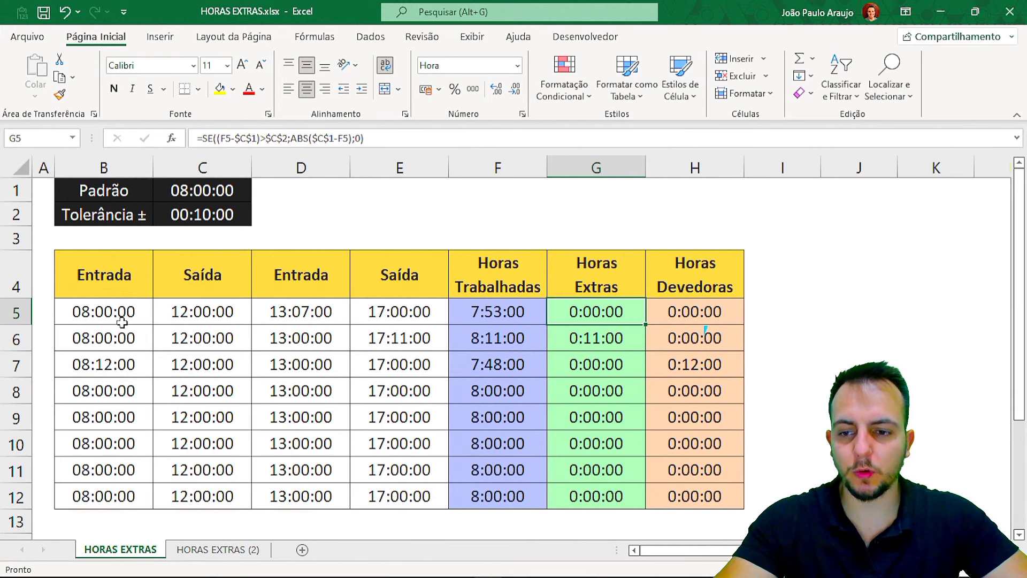
Compare row 5's clock times with its worked, extra and owed hours and the tolerance.
key(ctrl+2)
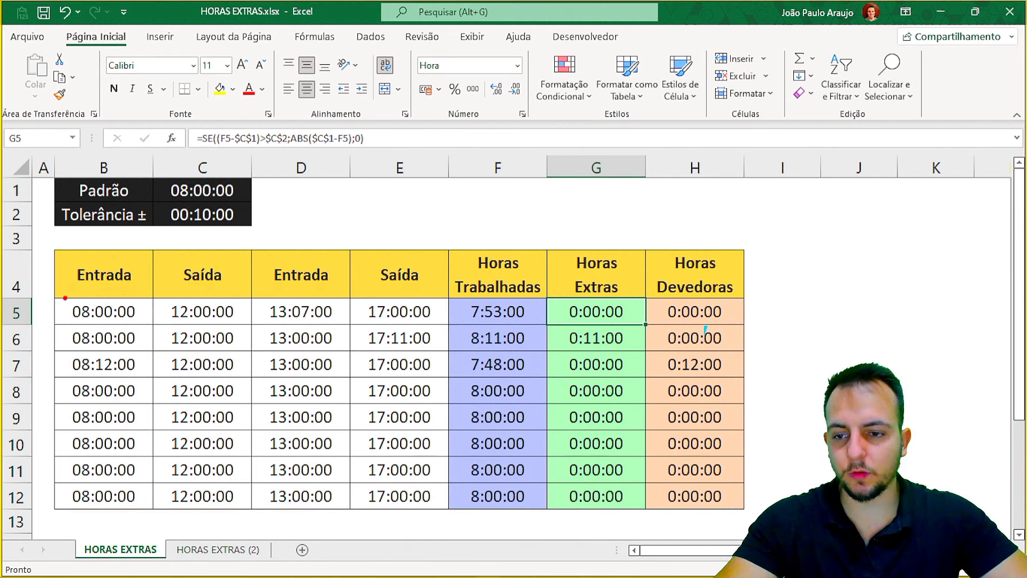
mouse_move(63, 297)
mouse_down()
mouse_move(143, 325)
mouse_move(342, 327)
mouse_up()
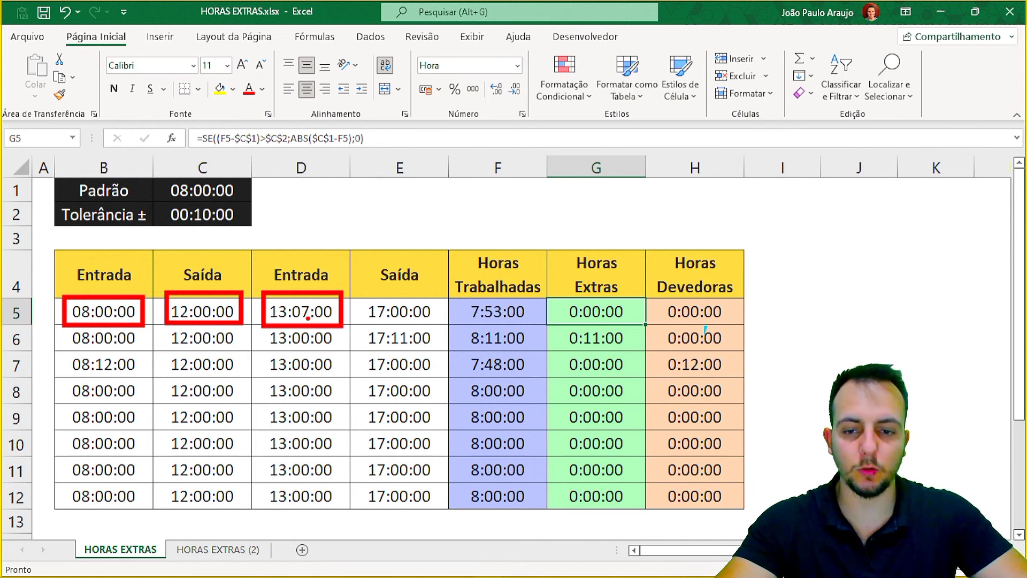
drag(363, 293, 443, 325)
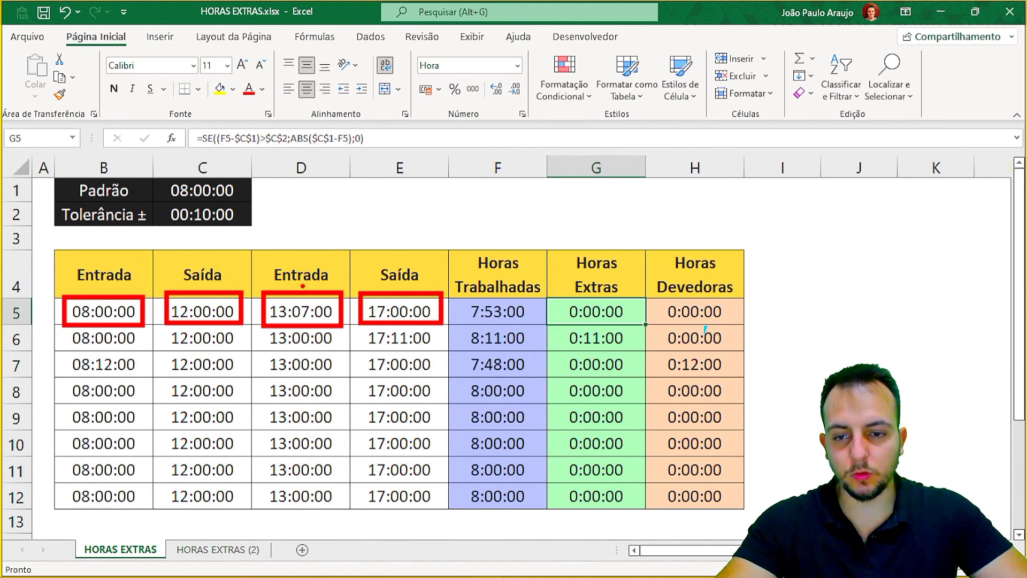
drag(258, 218, 356, 219)
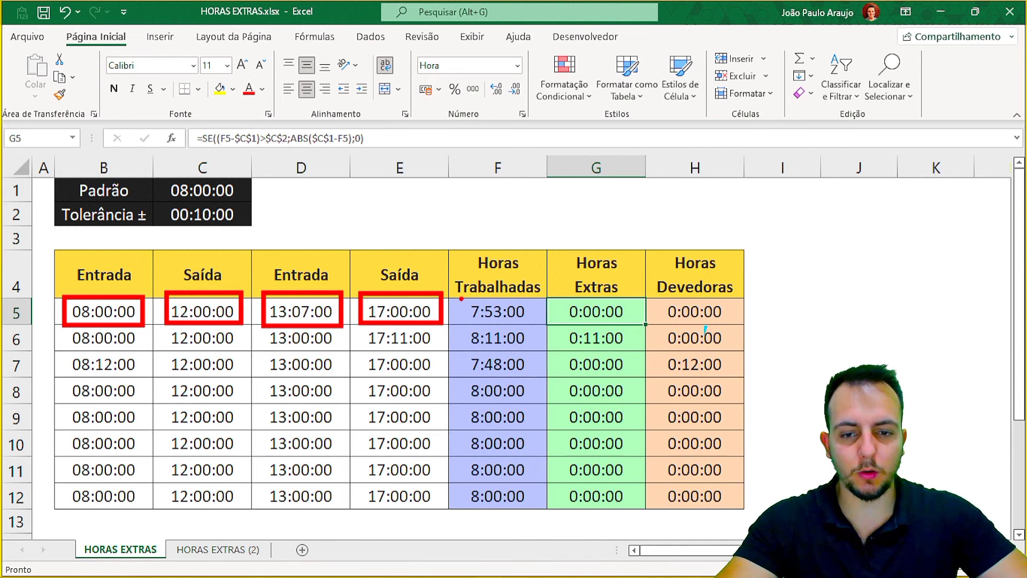
drag(461, 299, 529, 325)
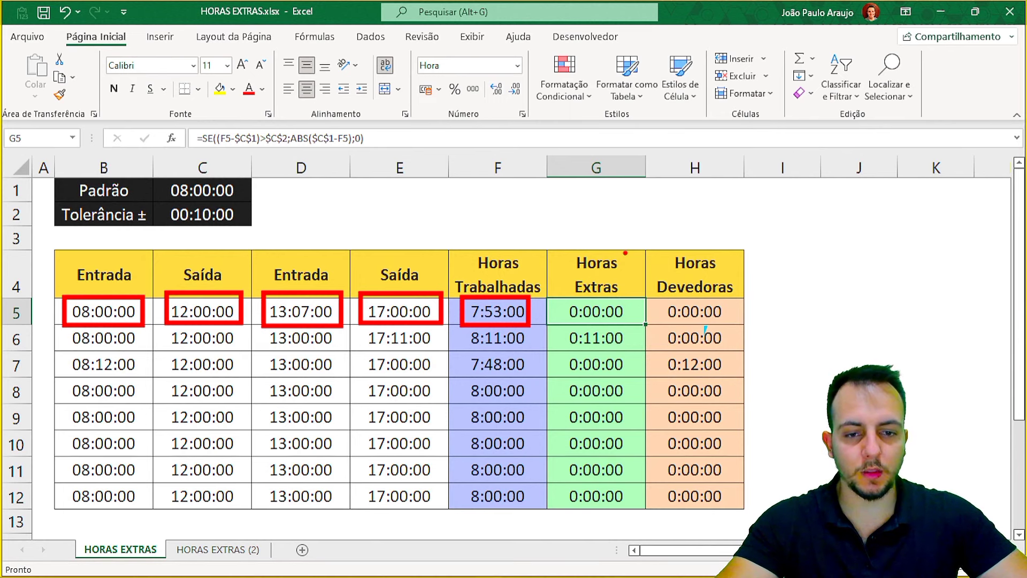
drag(625, 253, 670, 199)
drag(726, 249, 765, 206)
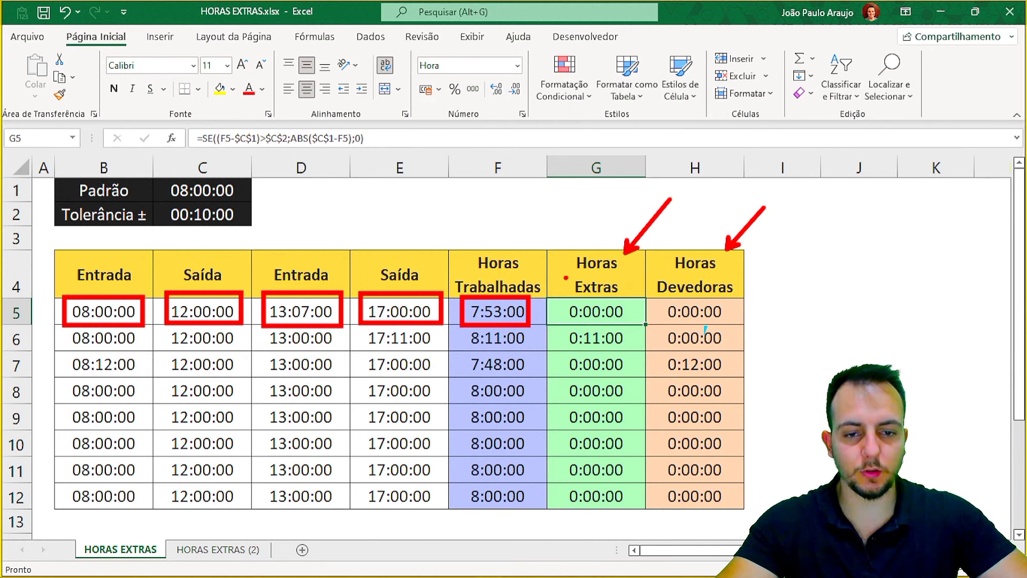
mouse_move(560, 298)
mouse_down()
mouse_move(596, 312)
mouse_move(730, 323)
mouse_up()
drag(262, 218, 360, 219)
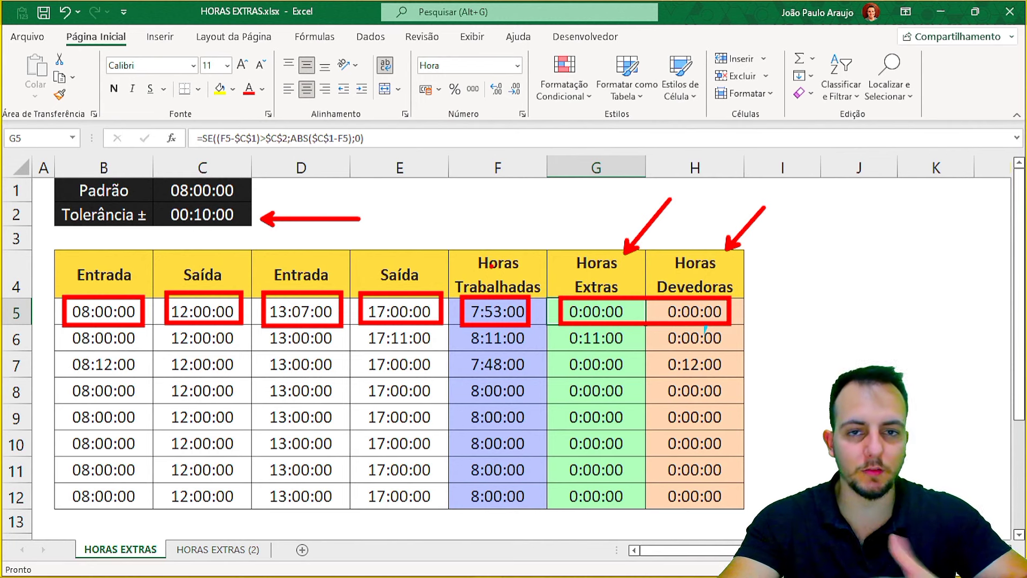
key(Escape)
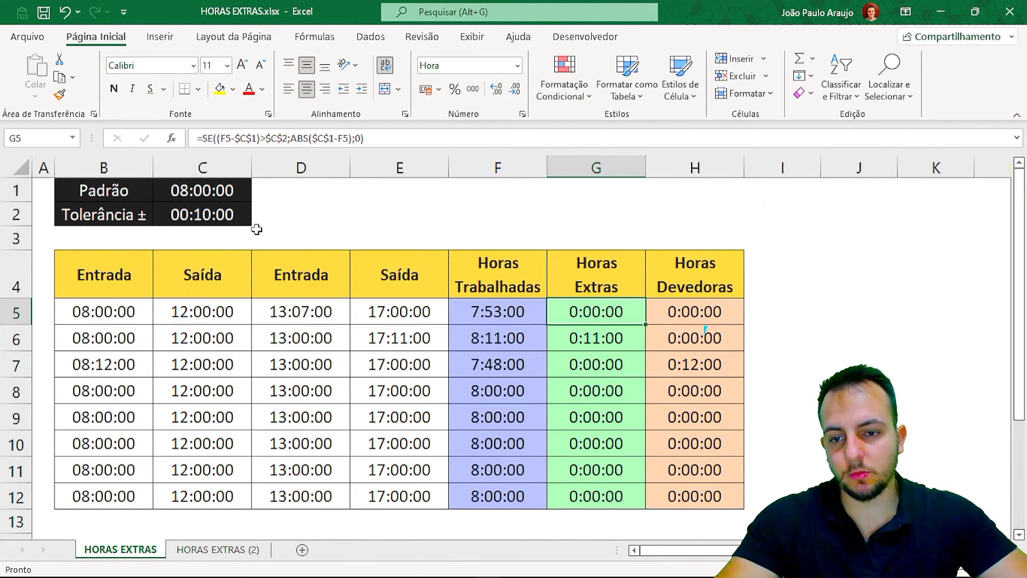
Set the tolerance in C2 to 0 and check the owed hours in row 5.
click(185, 212)
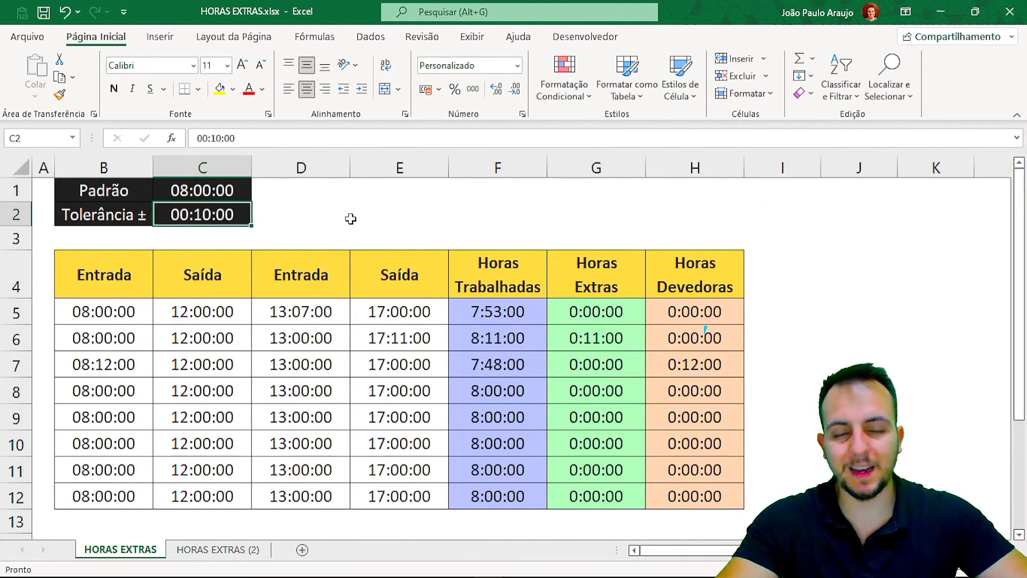
key(ctrl+2)
drag(655, 296, 736, 325)
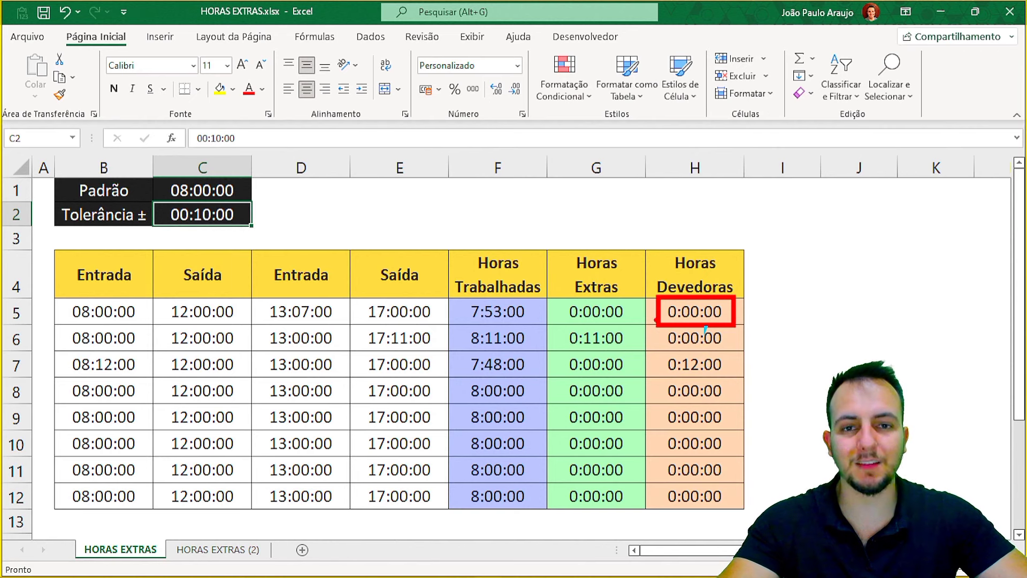
key(Escape)
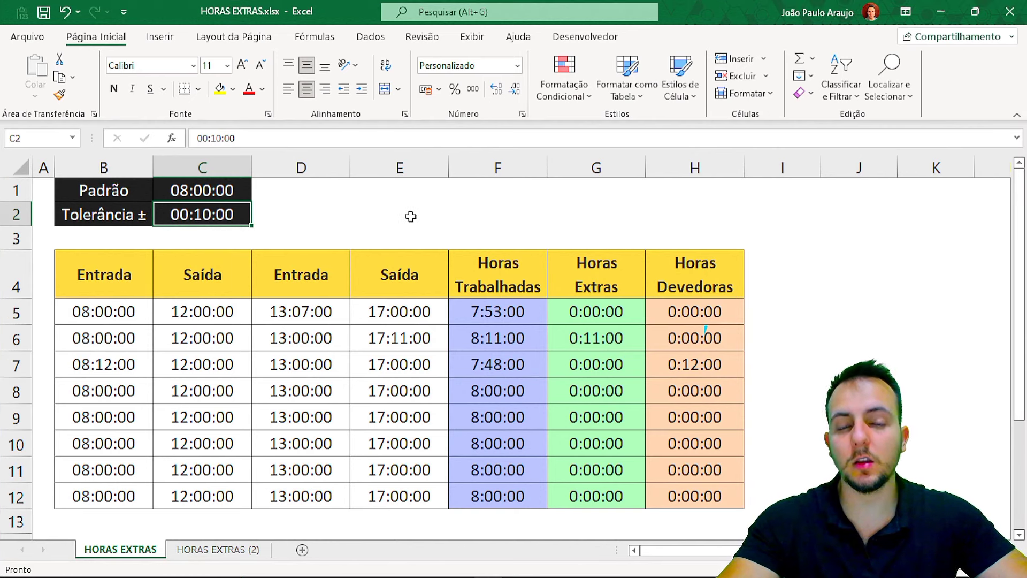
text(0)
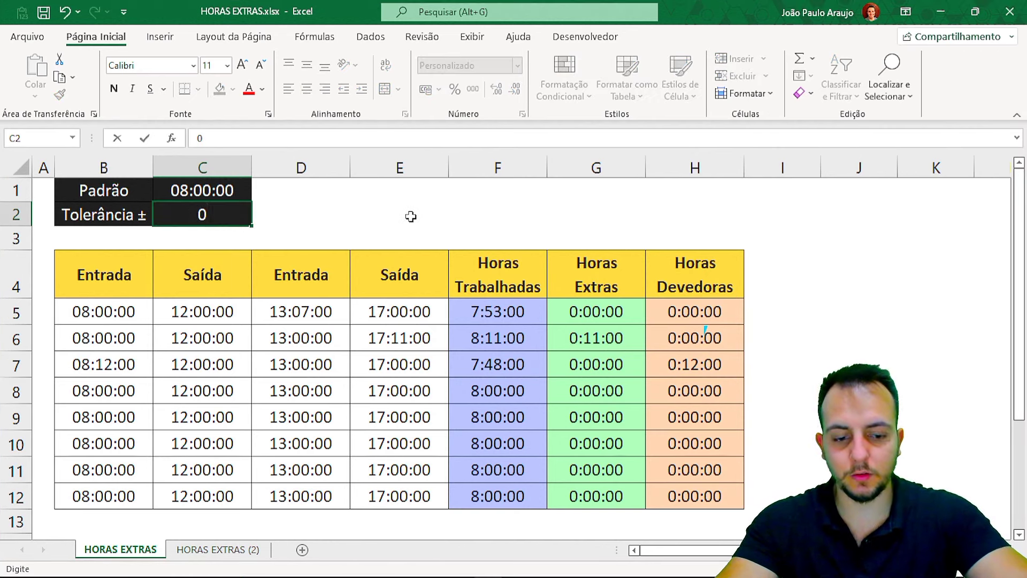
key(Return)
key(ctrl+2)
drag(725, 309, 813, 267)
mouse_move(661, 296)
mouse_down()
mouse_move(716, 313)
mouse_move(724, 325)
mouse_up()
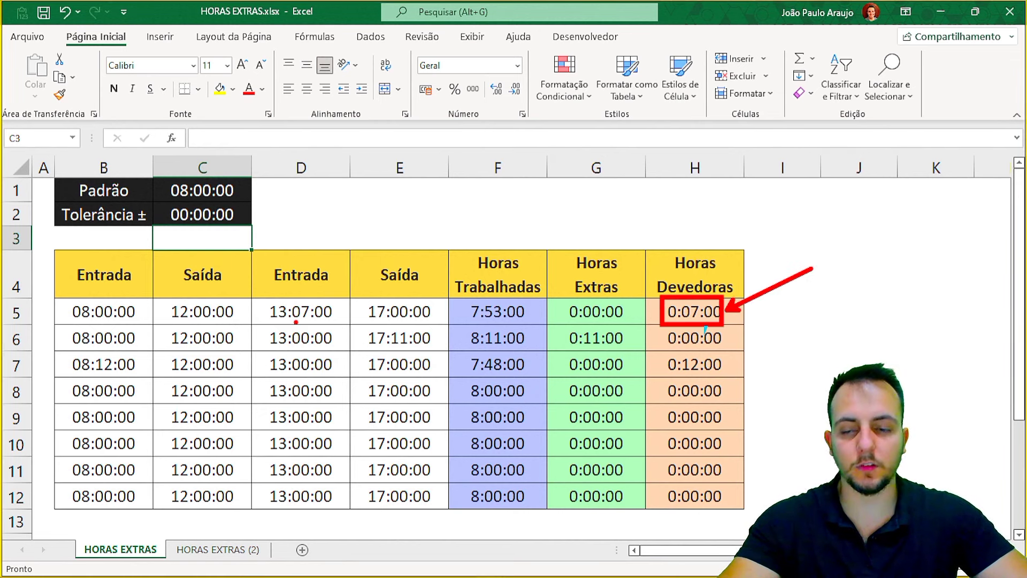
key(Escape)
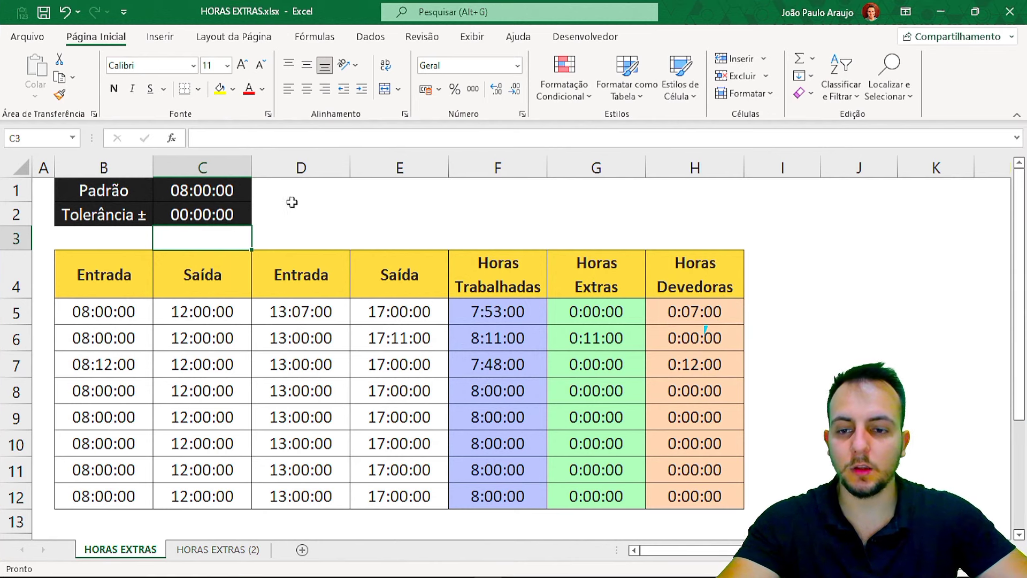
Undo the last tolerance change.
key(ctrl+z)
click(314, 219)
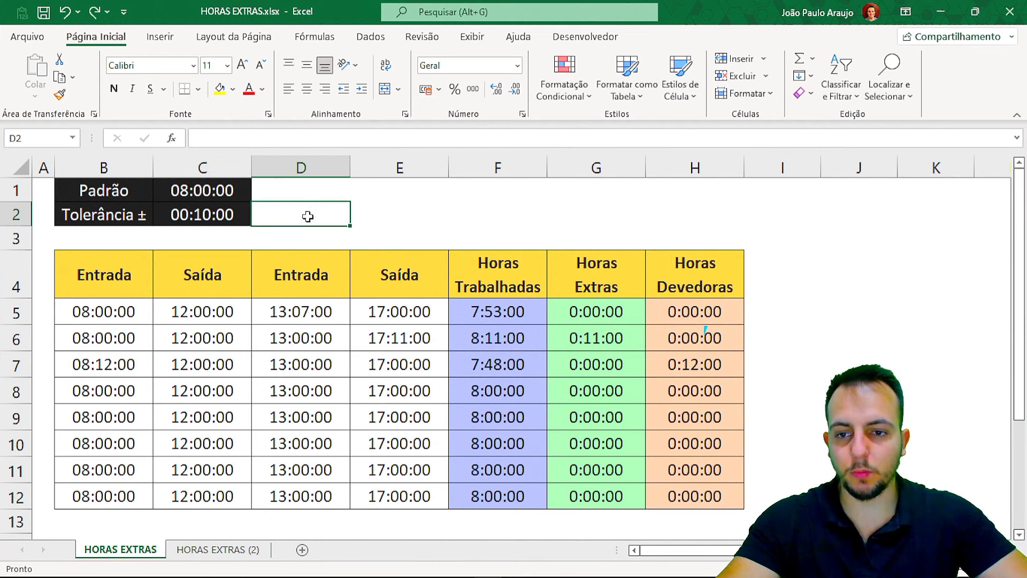
click(490, 198)
click(486, 209)
Switch to the HORAS EXTRAS (2) sheet and select cell F5 under Horas Trabalhadas.
click(222, 549)
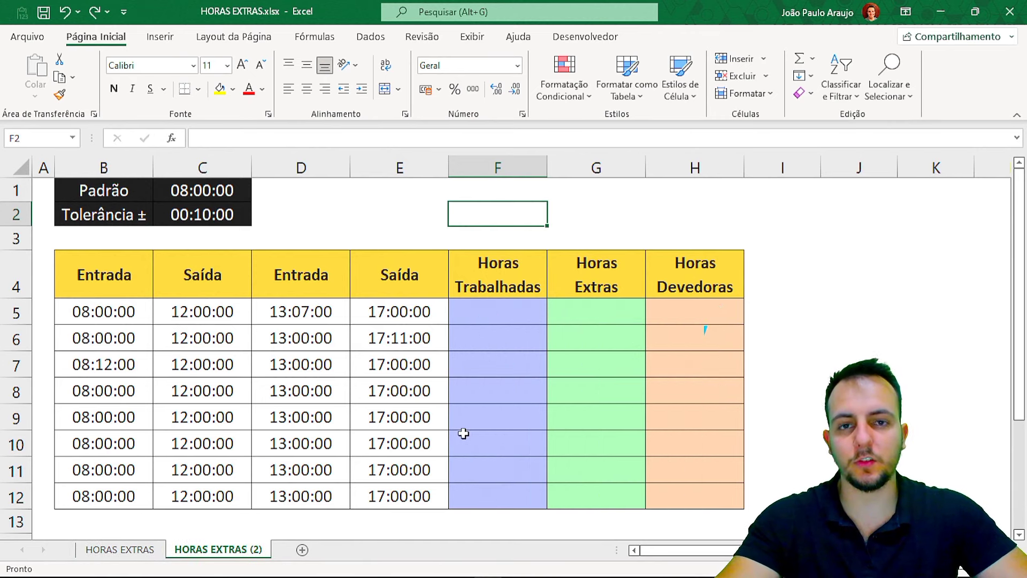
drag(499, 314, 501, 485)
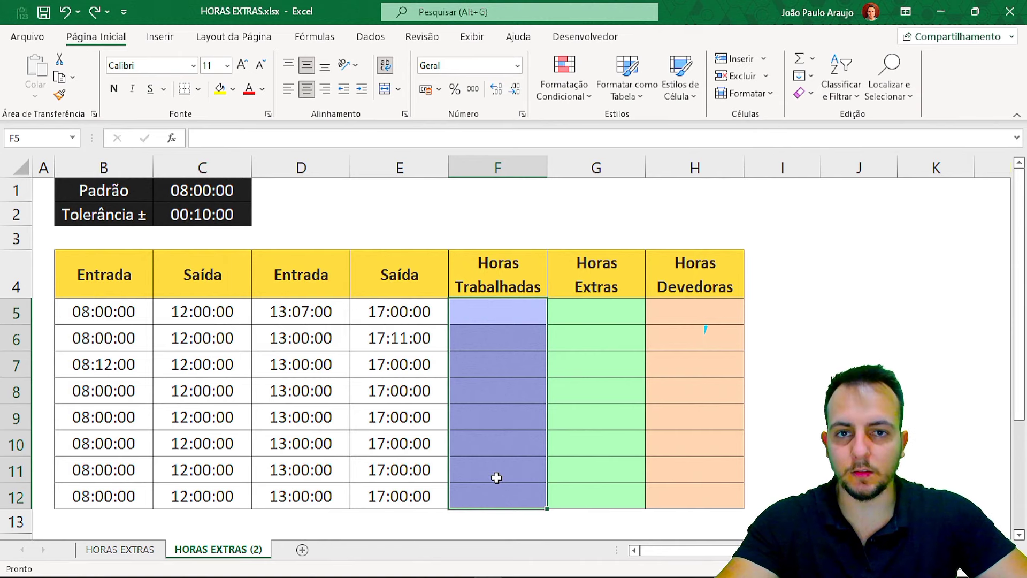
click(506, 318)
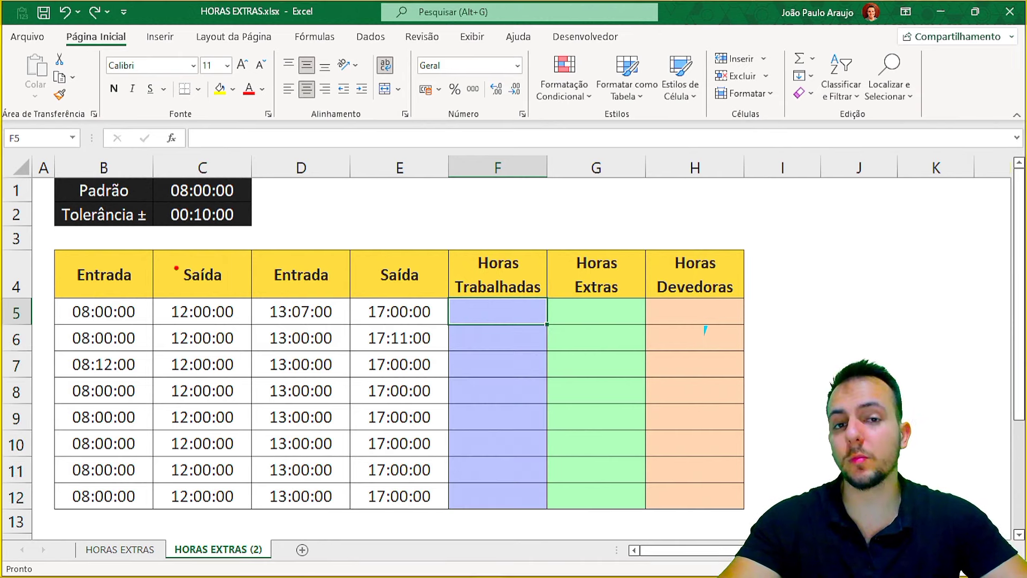
Examine the Entrada and Saída columns and row 5's two entry and exit pairs for calculating the worked hours.
drag(138, 267, 205, 223)
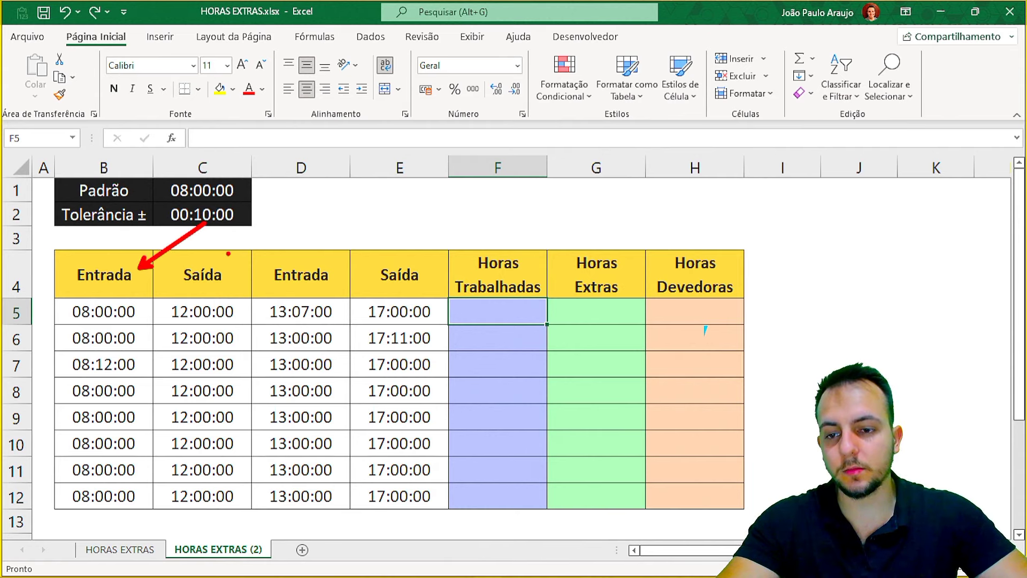
drag(231, 265, 280, 228)
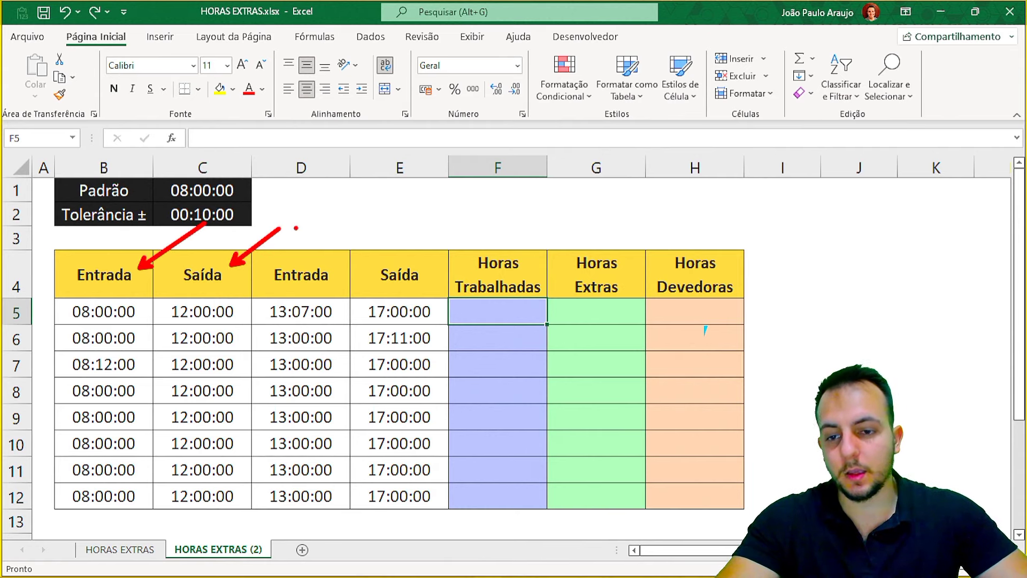
drag(314, 261, 362, 216)
drag(425, 255, 475, 203)
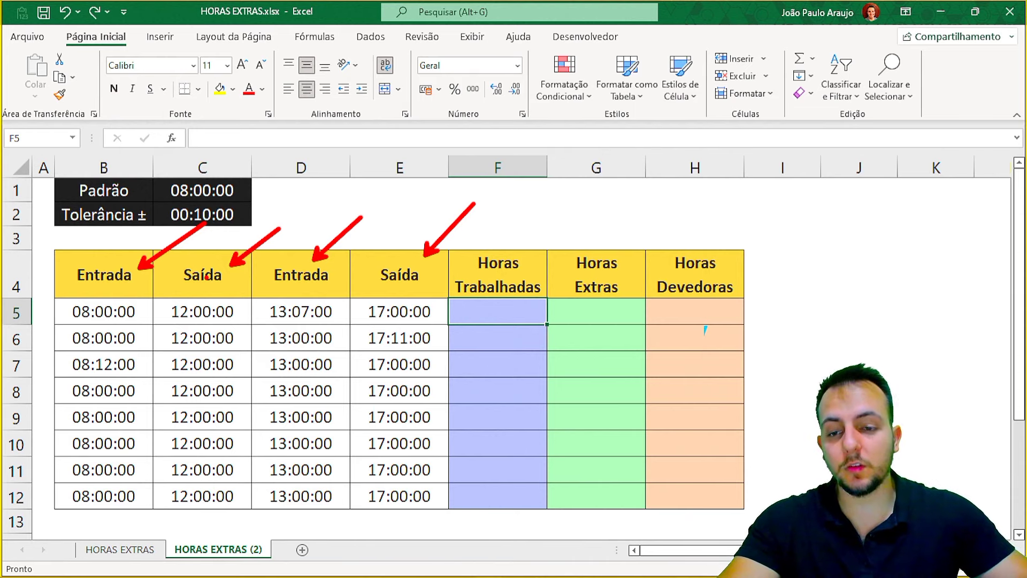
key(ctrl+z)
key(ctrl+z)
key(ctrl+z)
key(ctrl+z)
mouse_move(271, 268)
mouse_down()
mouse_move(345, 295)
mouse_move(400, 426)
mouse_move(303, 498)
mouse_up()
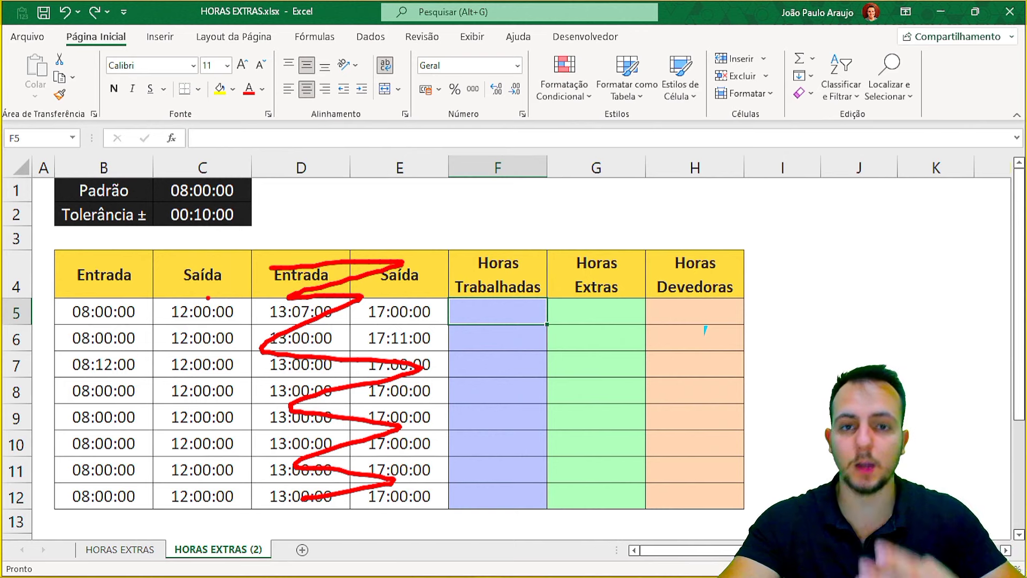
key(Escape)
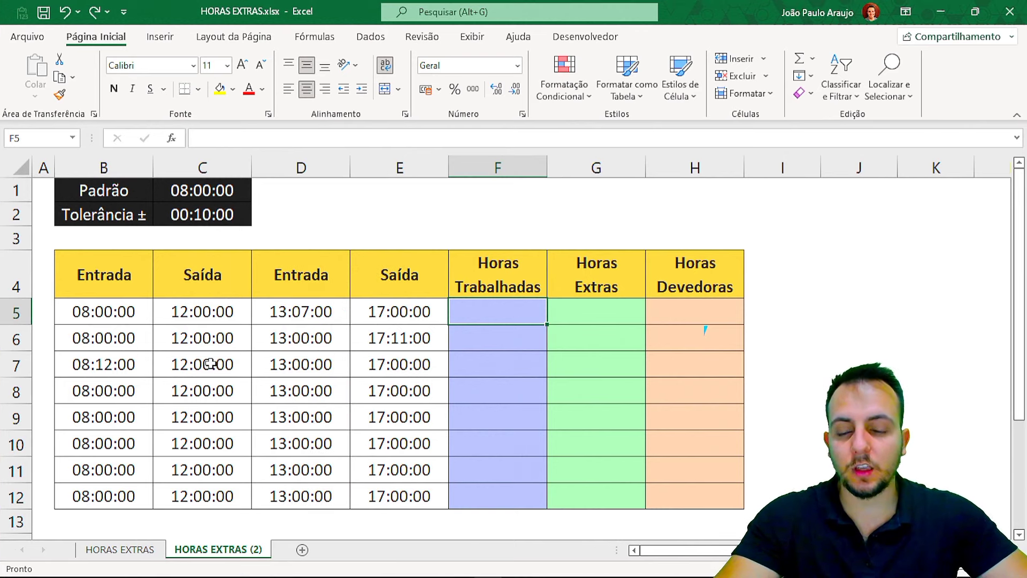
key(ctrl+2)
drag(163, 297, 240, 327)
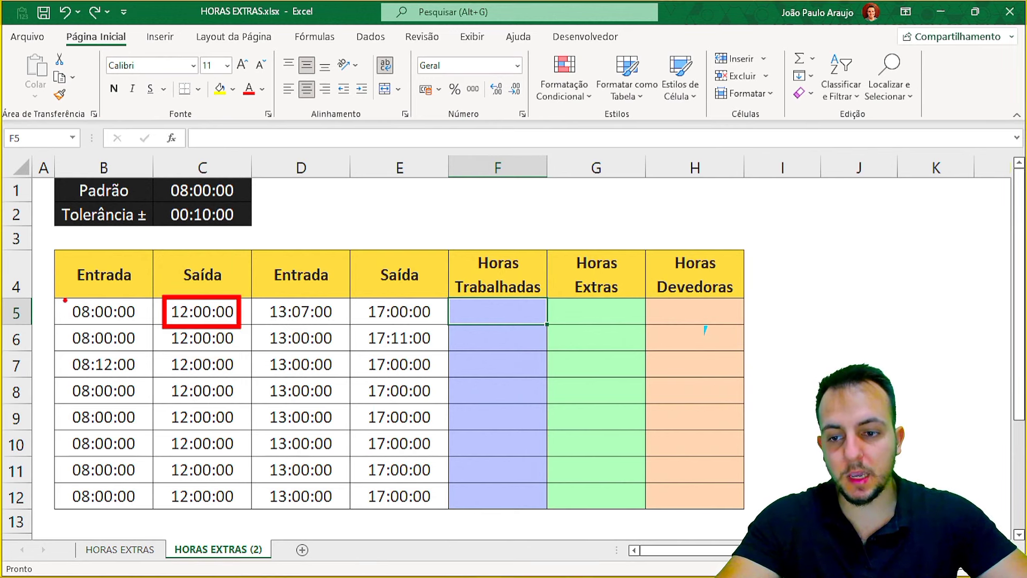
drag(64, 299, 140, 325)
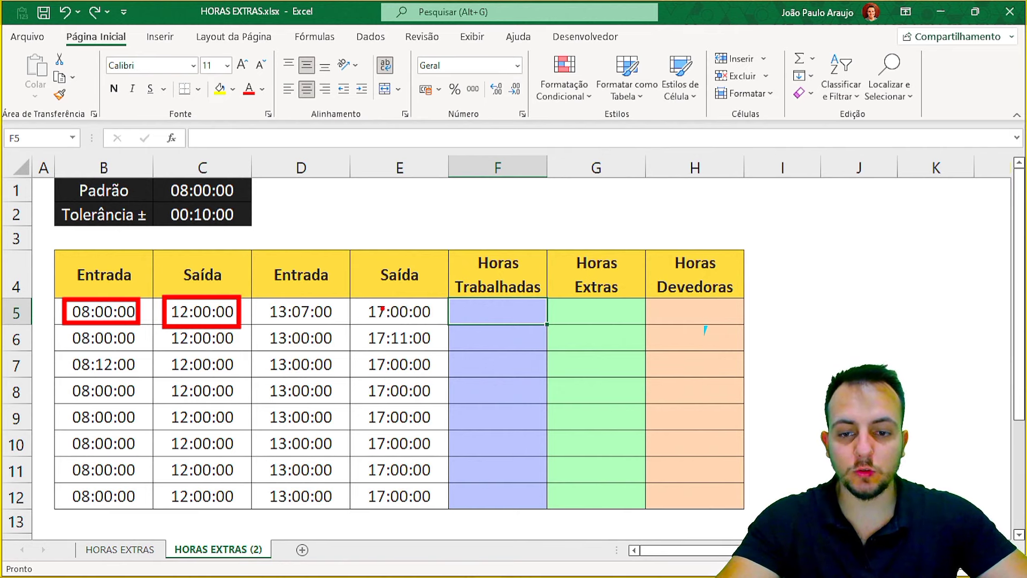
drag(362, 297, 438, 326)
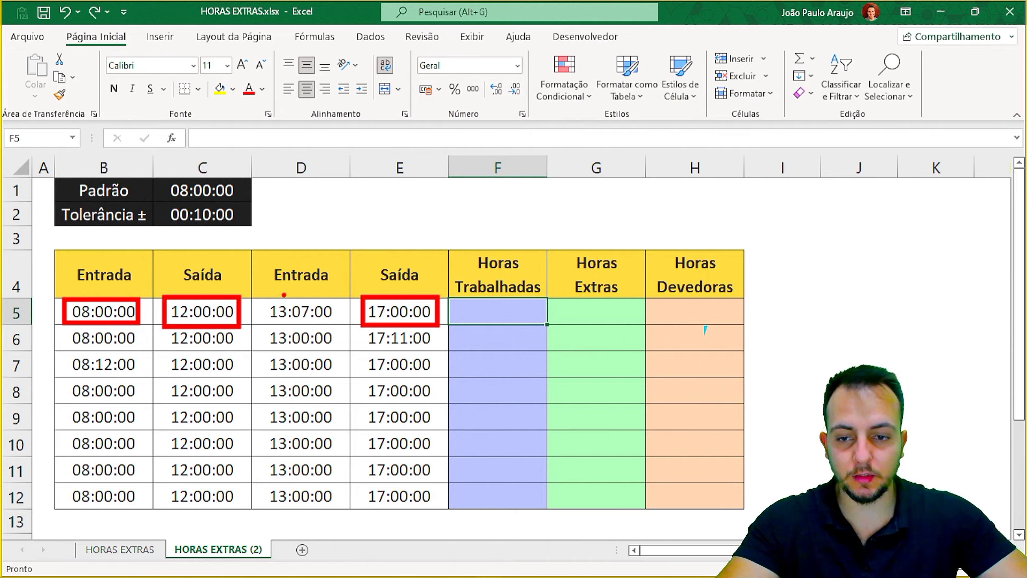
drag(267, 298, 328, 312)
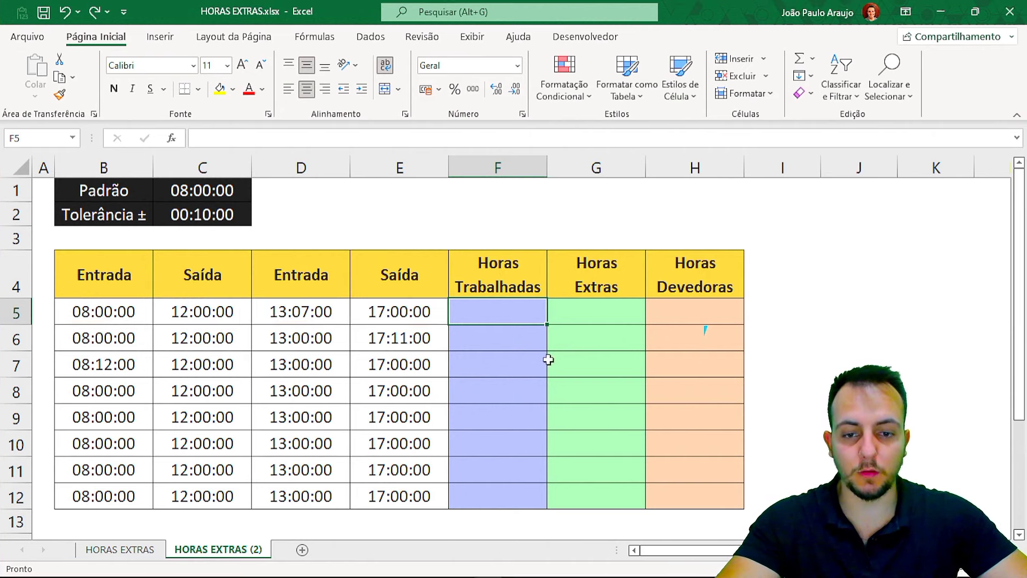
Build the worked-hours formula =C5-B5+E5-D5 in cell F5.
text(=)
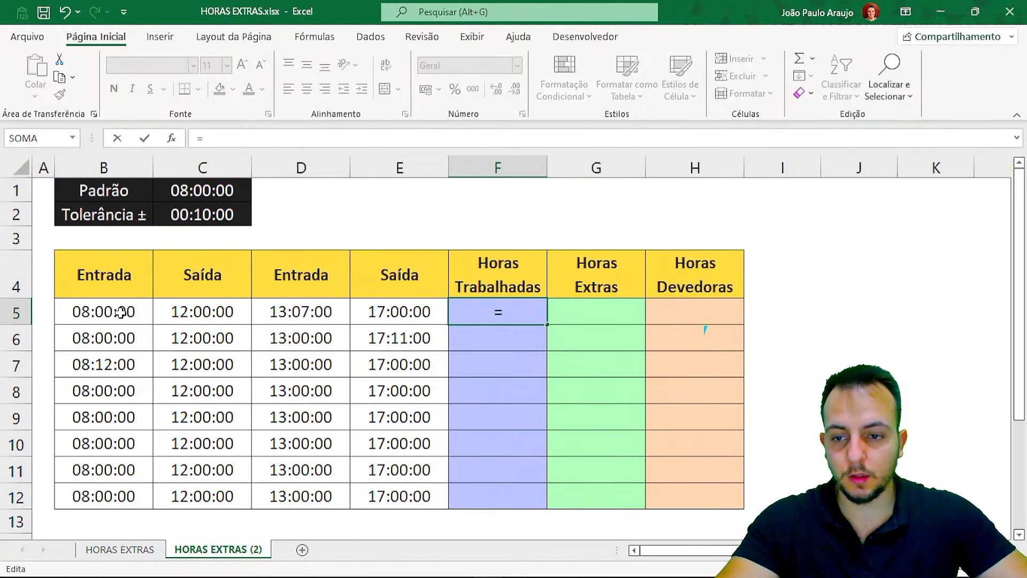
click(162, 313)
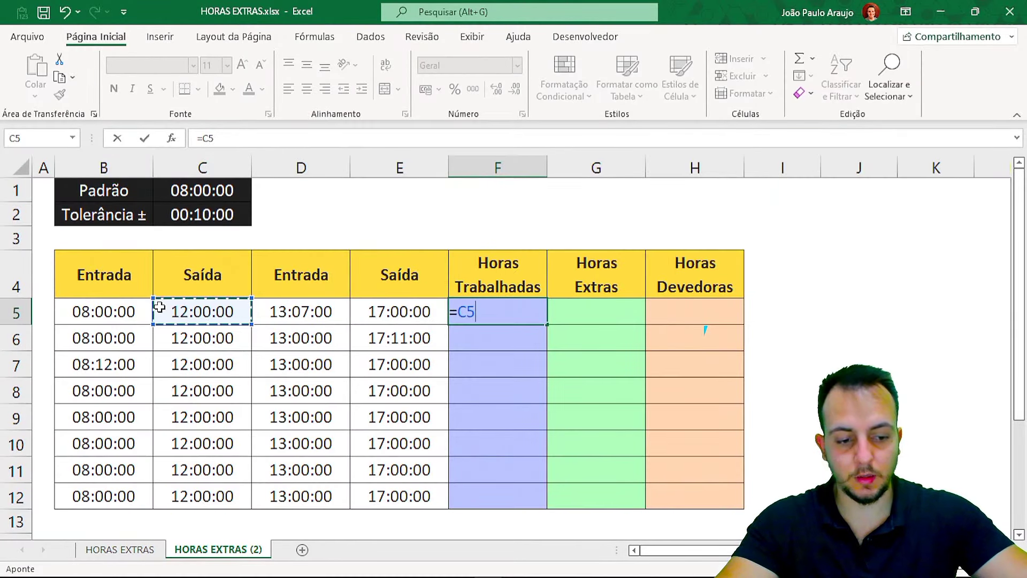
text(-)
click(102, 310)
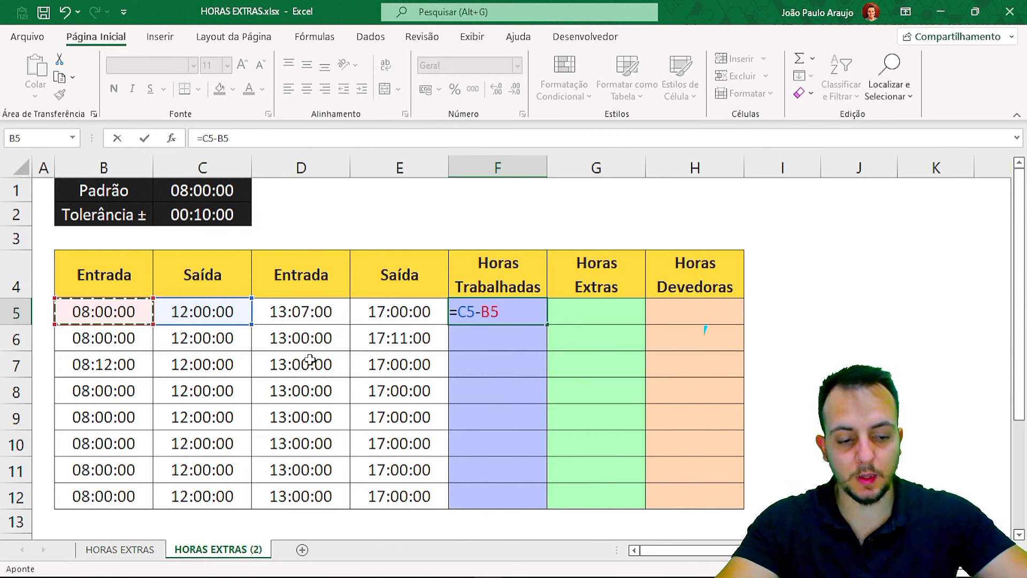
text(+)
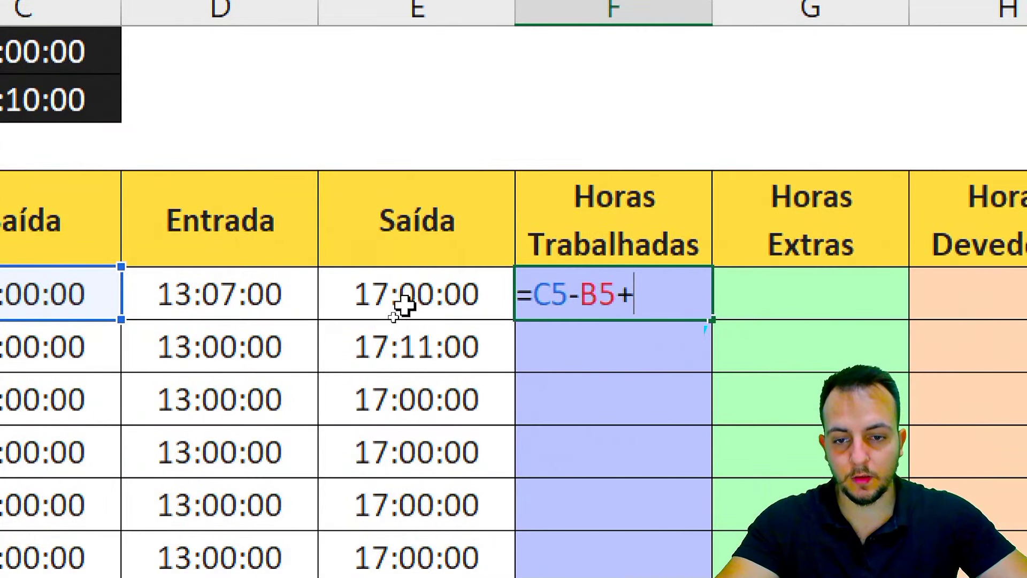
click(404, 304)
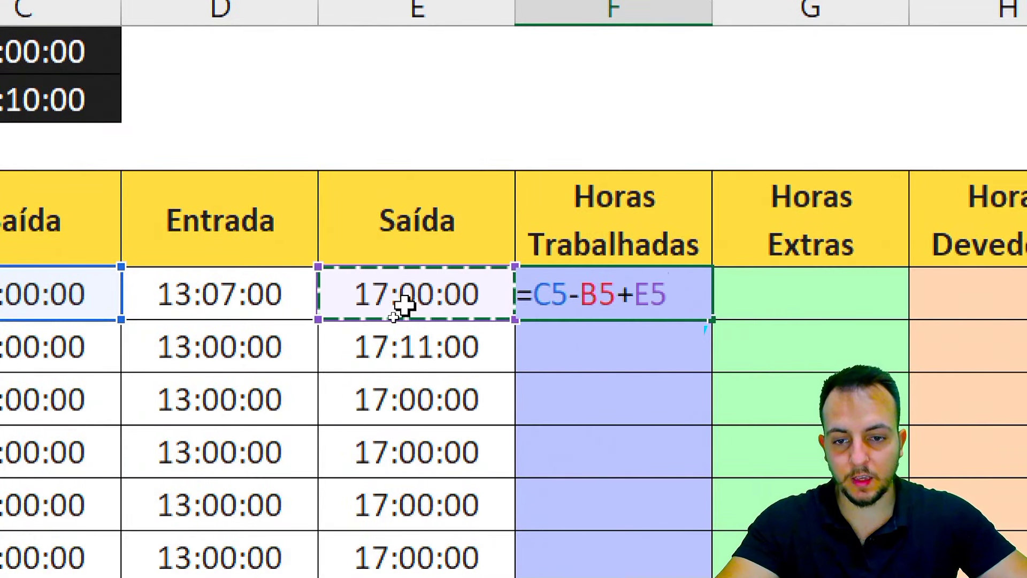
text(-)
click(231, 295)
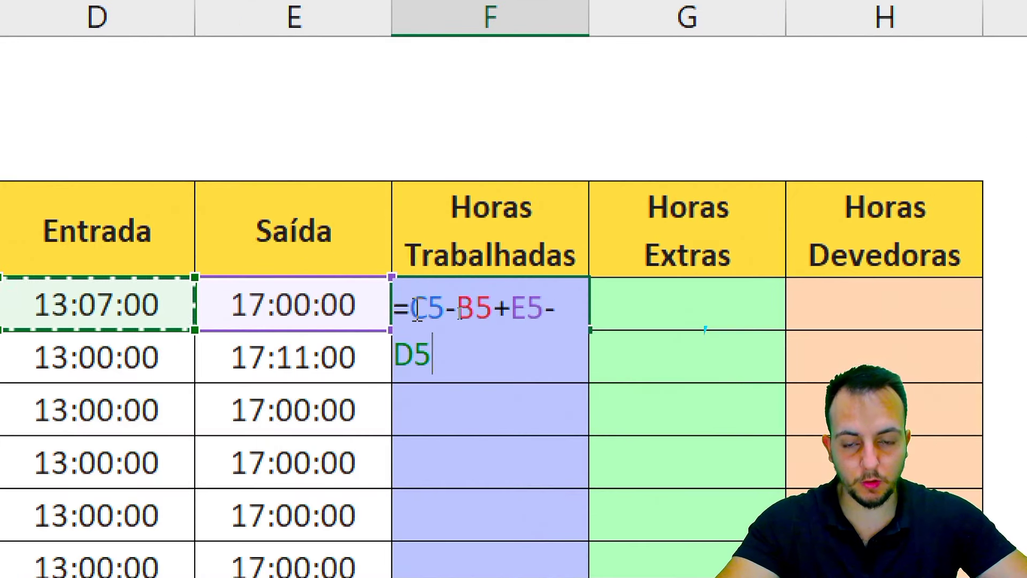
Enclose C5-B5 and E5-D5 in parentheses within the F5 formula, with a line break before (E5-D5).
click(415, 311)
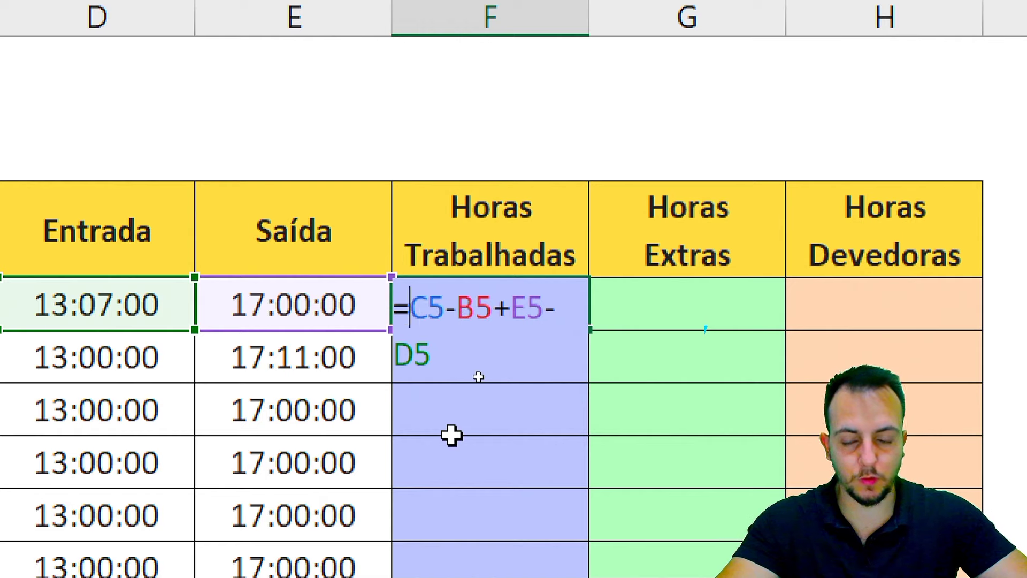
text(()
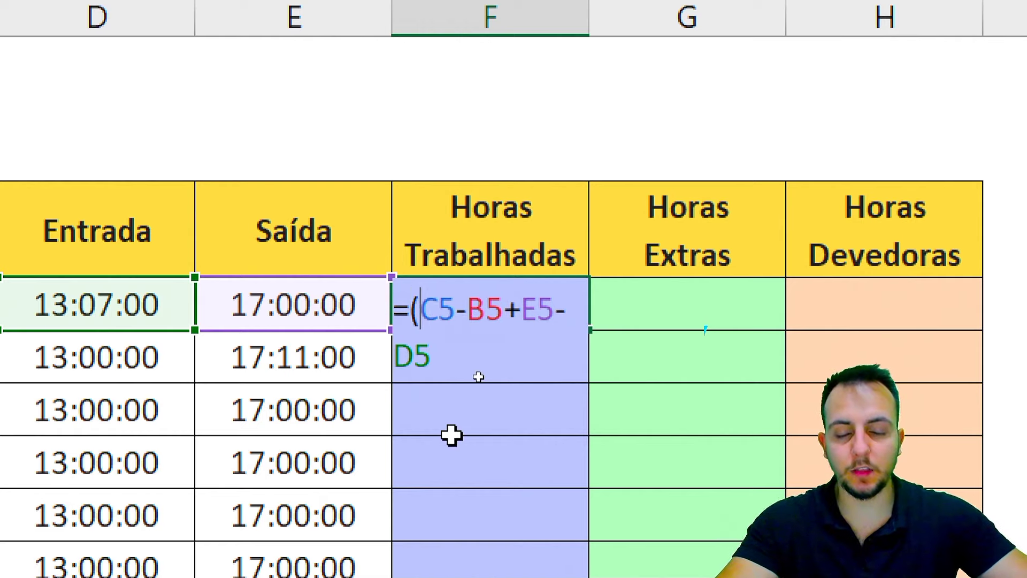
click(504, 310)
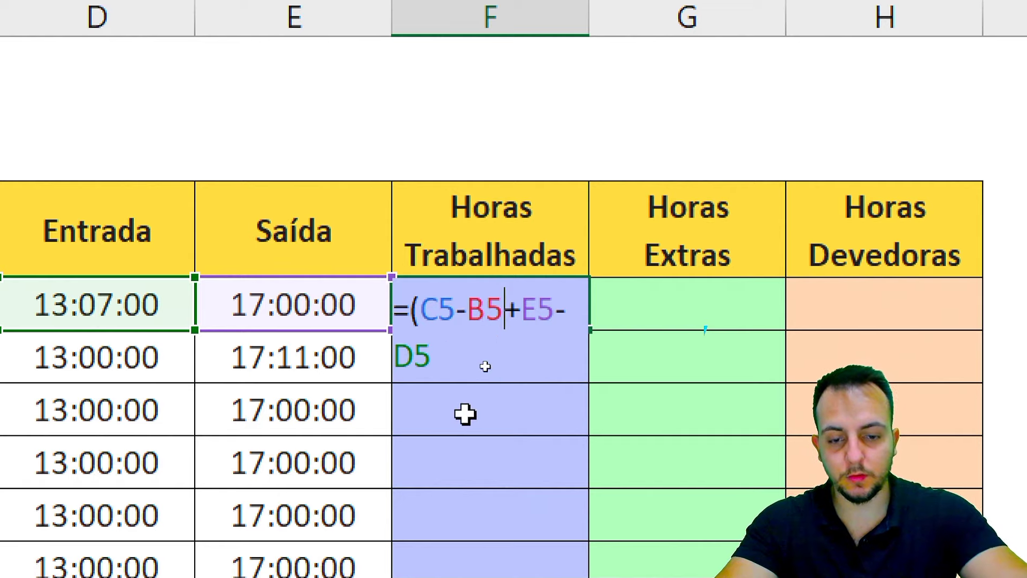
text())
click(532, 310)
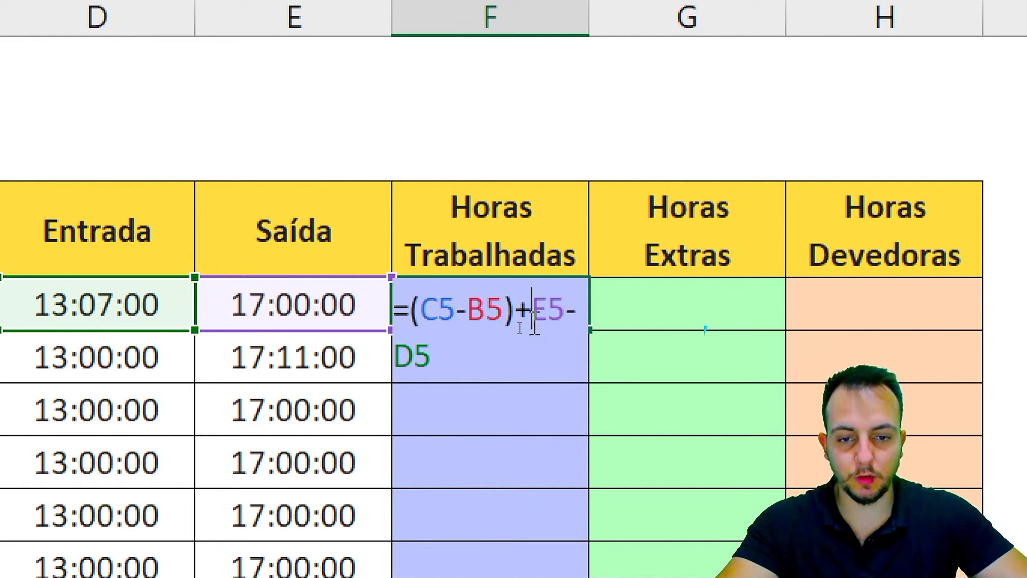
text(()
click(535, 351)
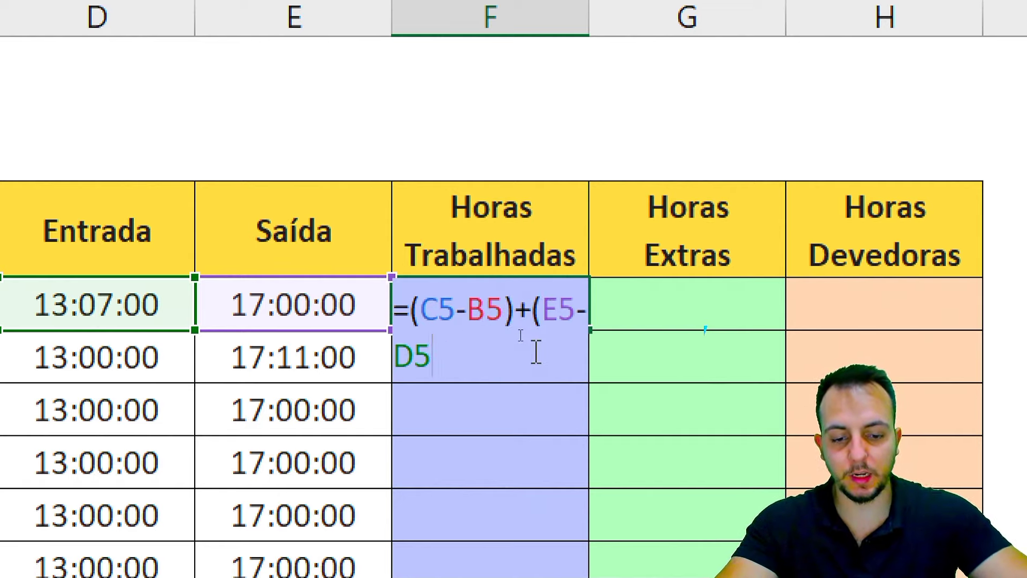
text())
click(533, 311)
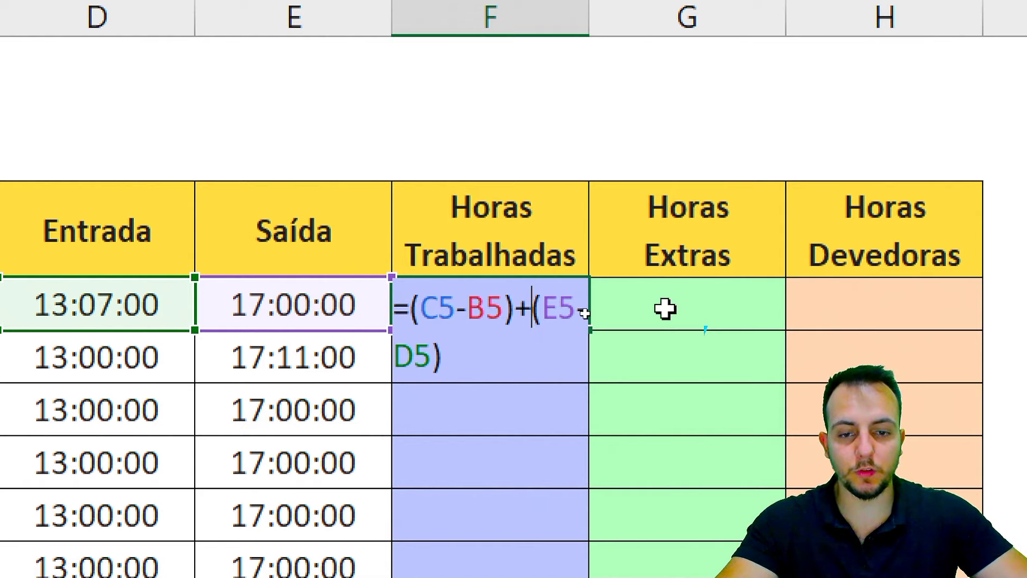
key(alt+Return)
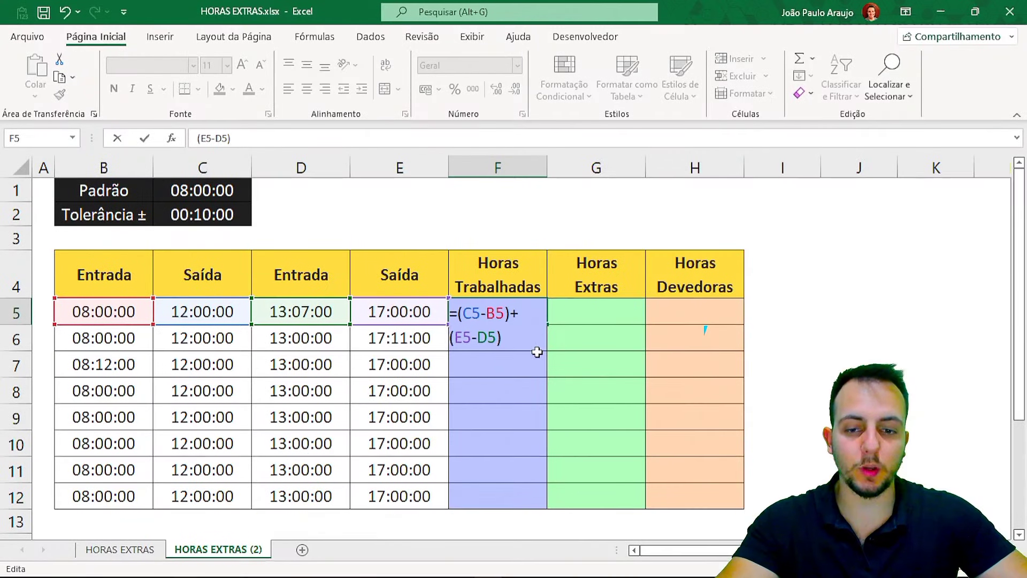
Check the formula's two bracketed subtractions against row 5's entry and exit pairs and commit it in F5.
mouse_move(40, 282)
mouse_down()
mouse_move(163, 331)
mouse_move(250, 338)
mouse_up()
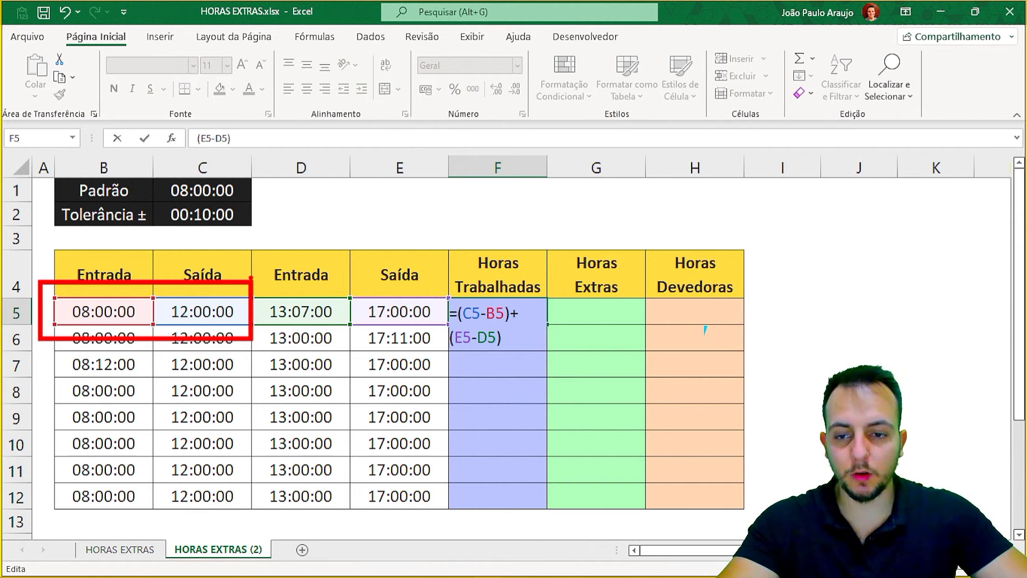
mouse_move(250, 278)
mouse_down()
mouse_move(424, 331)
mouse_move(447, 350)
mouse_up()
key(Escape)
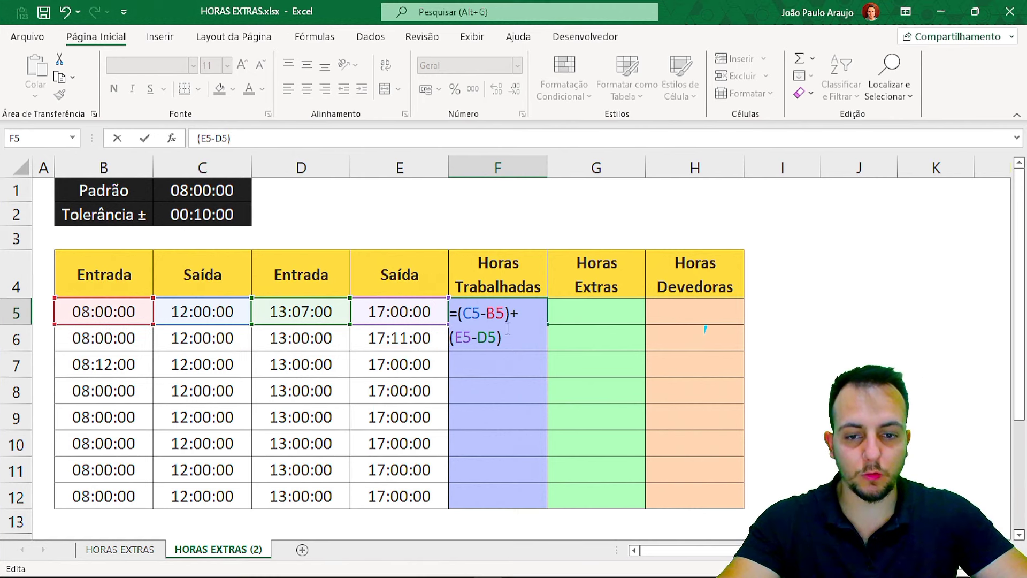
key(ctrl+4)
key(ctrl+2)
drag(402, 262, 518, 319)
drag(386, 319, 503, 374)
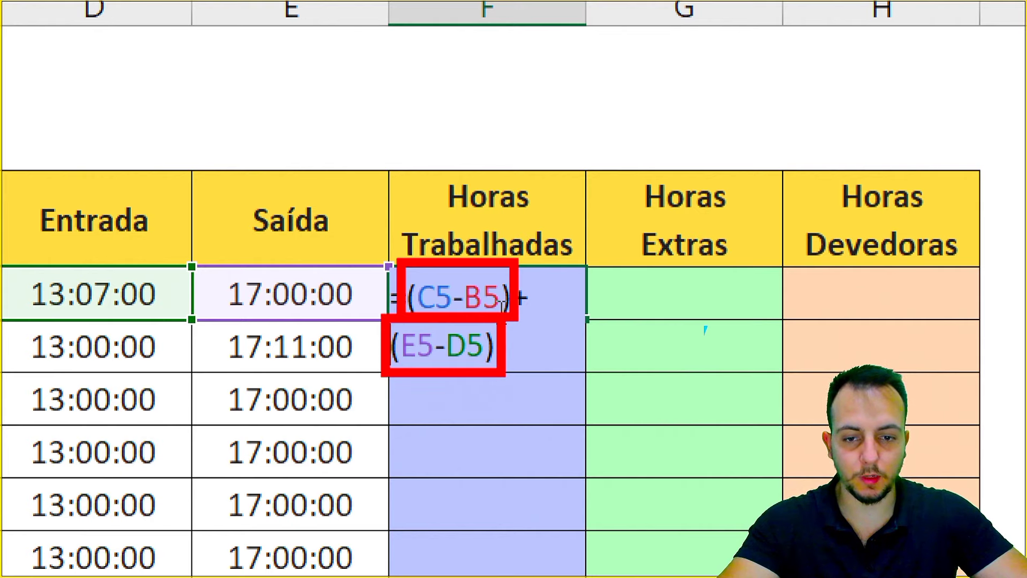
key(Escape)
key(ctrl+4)
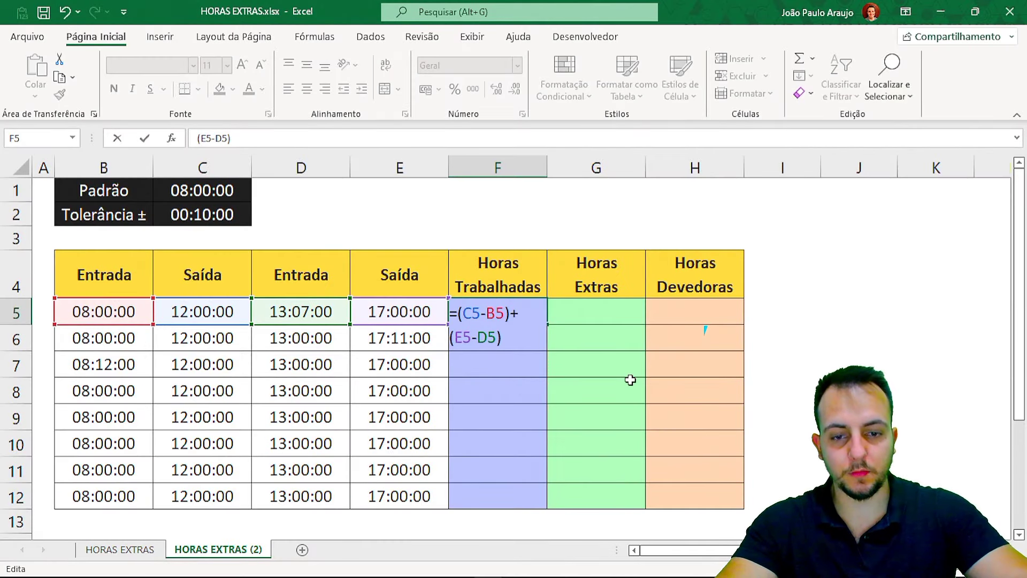
key(Return)
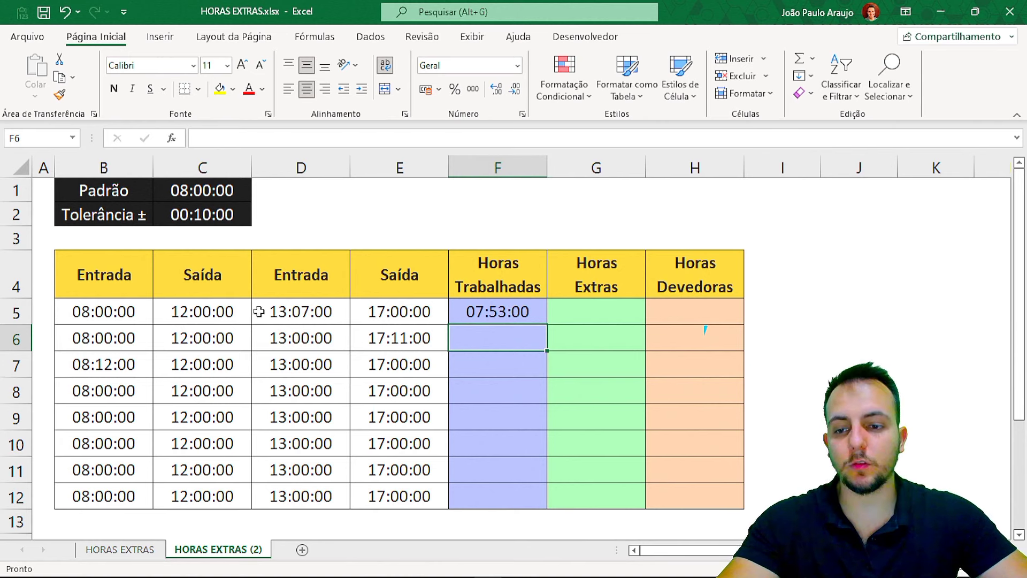
Examine row 5's times alongside the Padrão value in C1.
click(15, 312)
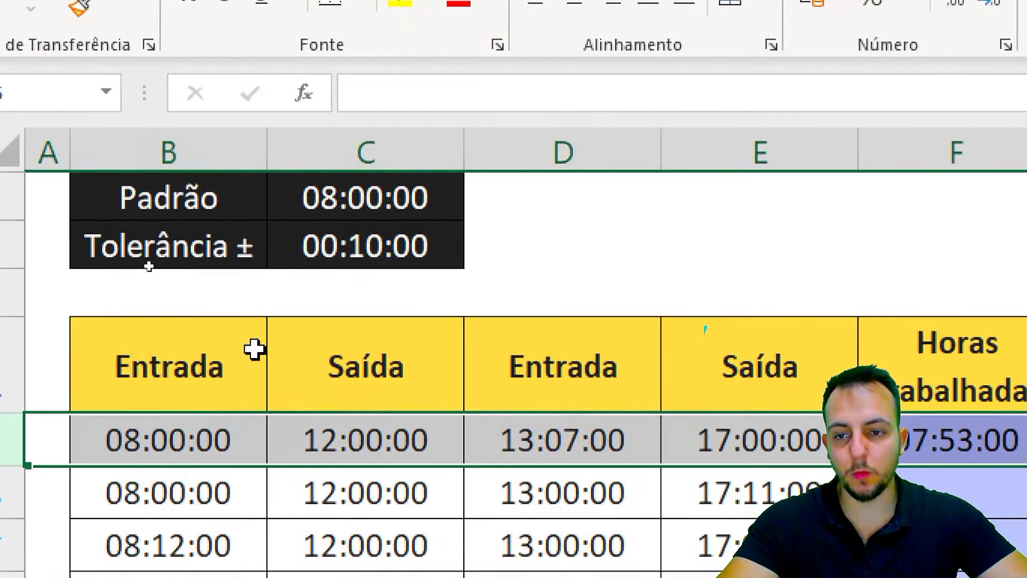
key(ctrl+2)
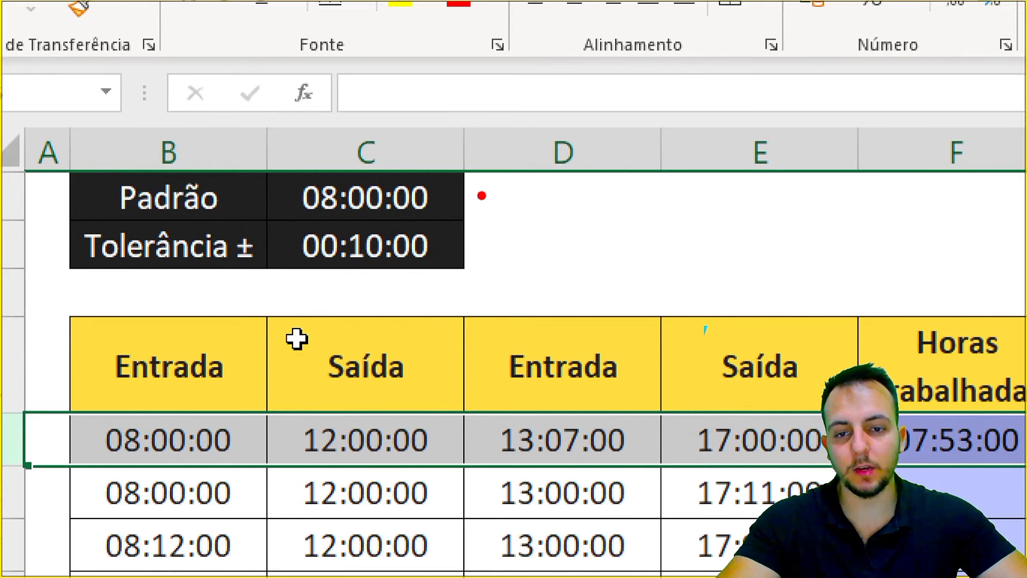
drag(482, 196, 606, 198)
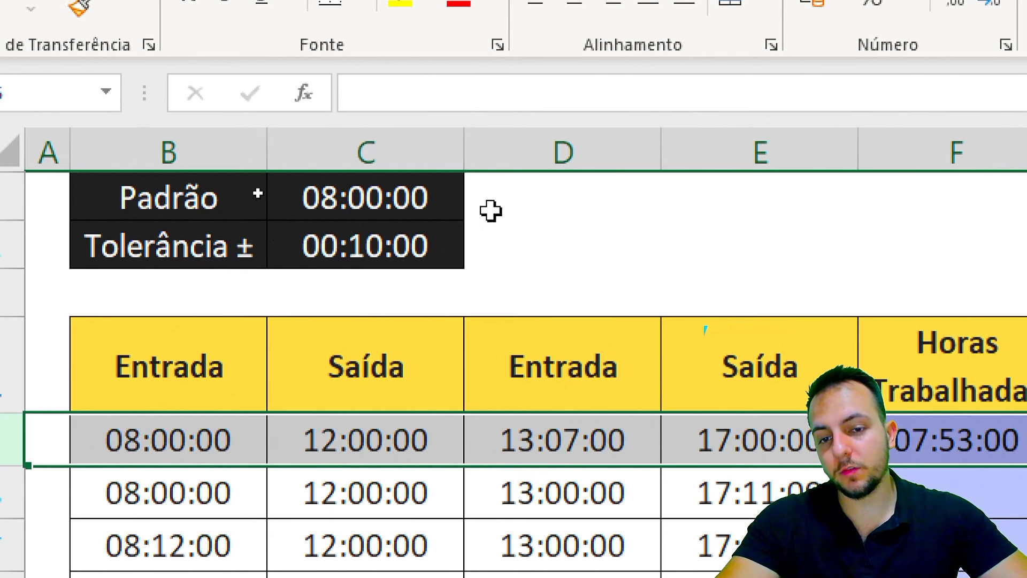
Try a standard workday of 10:00:00 in C1, undo the change, and select the tolerance in C2.
click(453, 199)
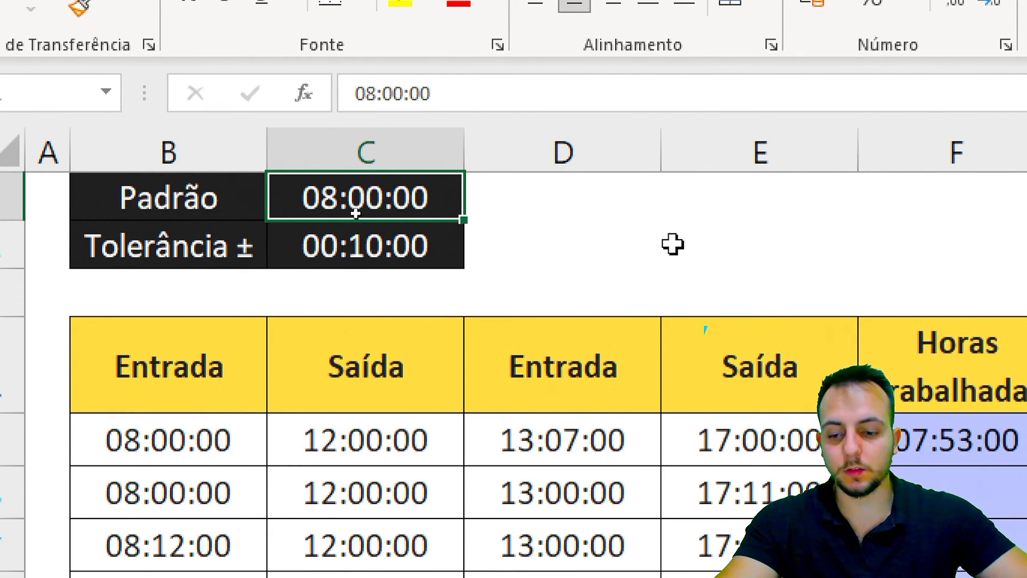
key(F2)
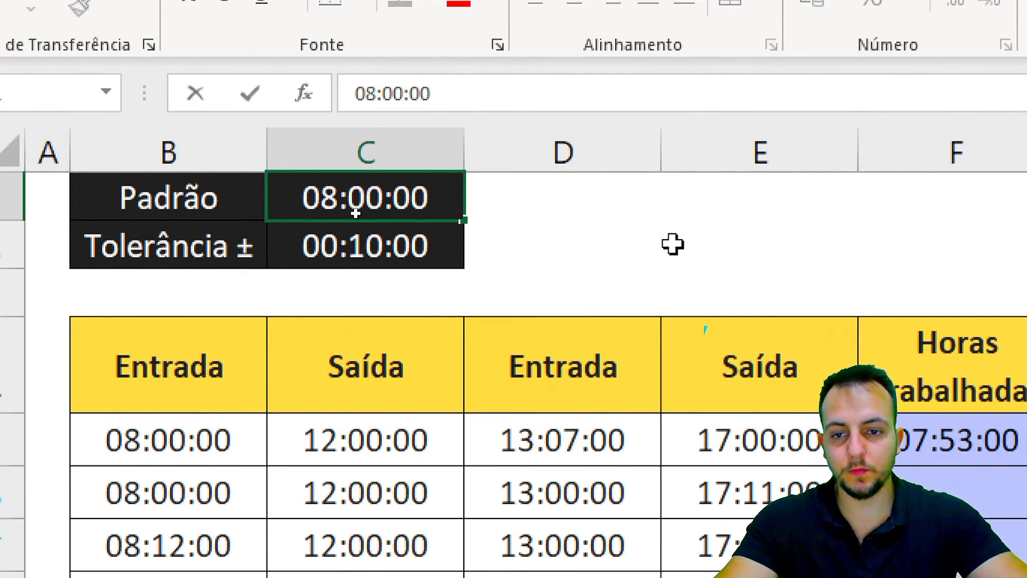
key(Home)
key(Right)
key(shift+Right)
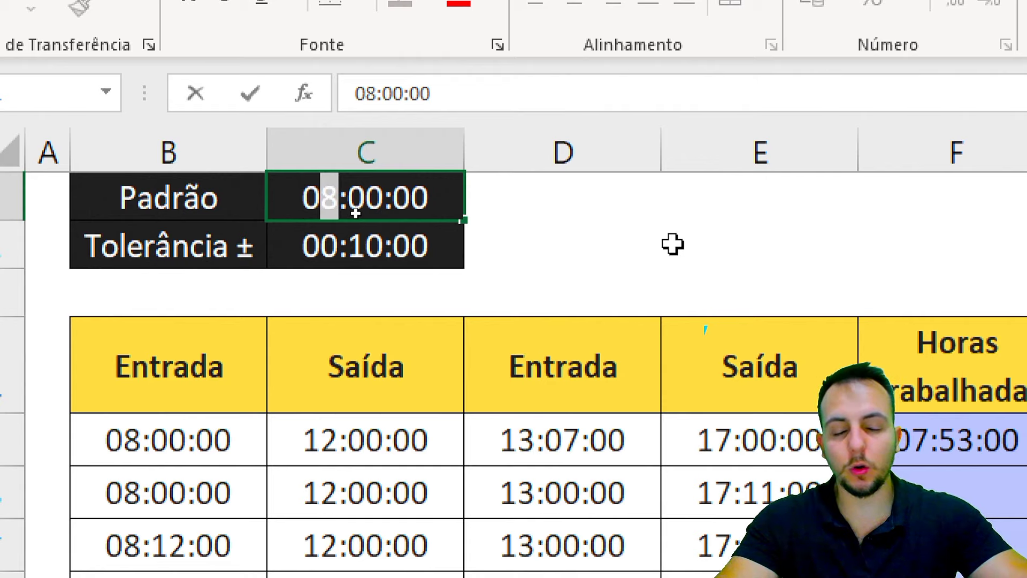
text(9)
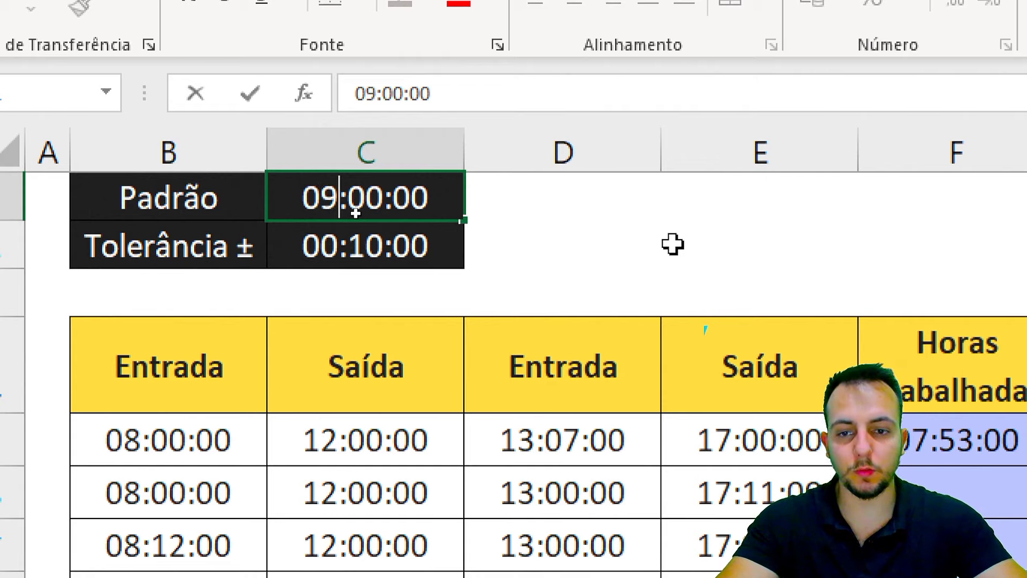
key(shift+Home)
text(10)
key(ctrl+Return)
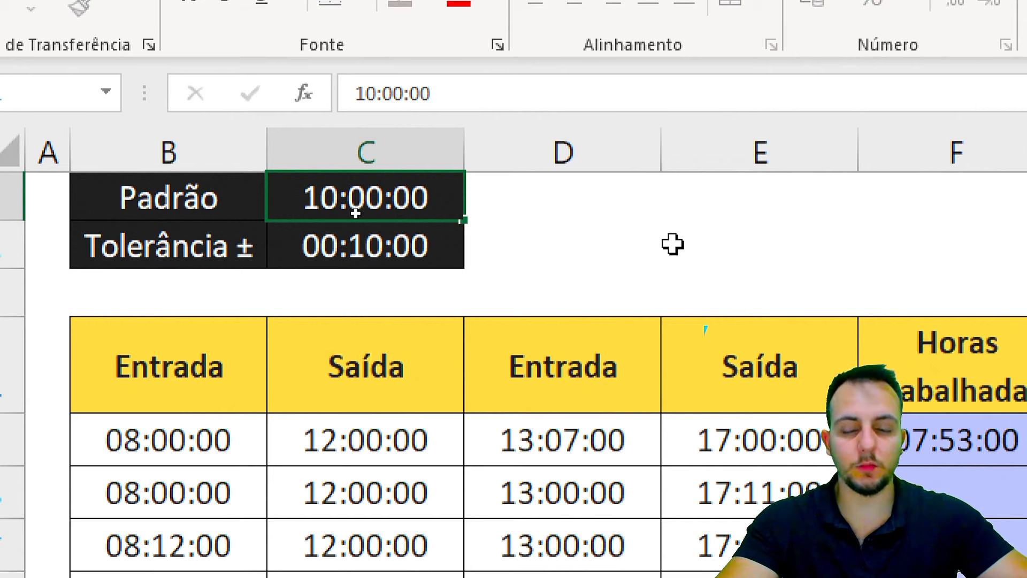
key(ctrl+z)
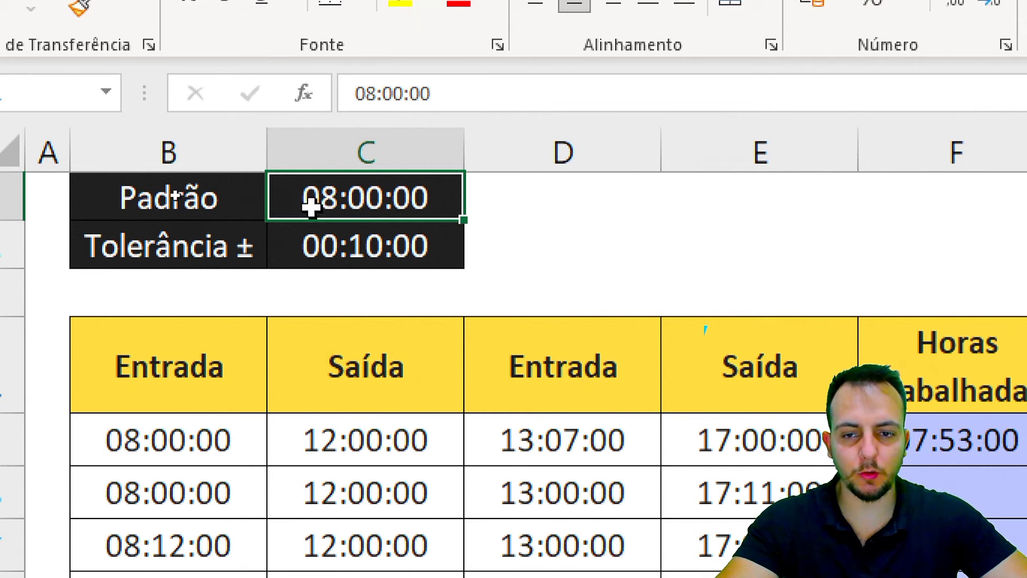
click(378, 245)
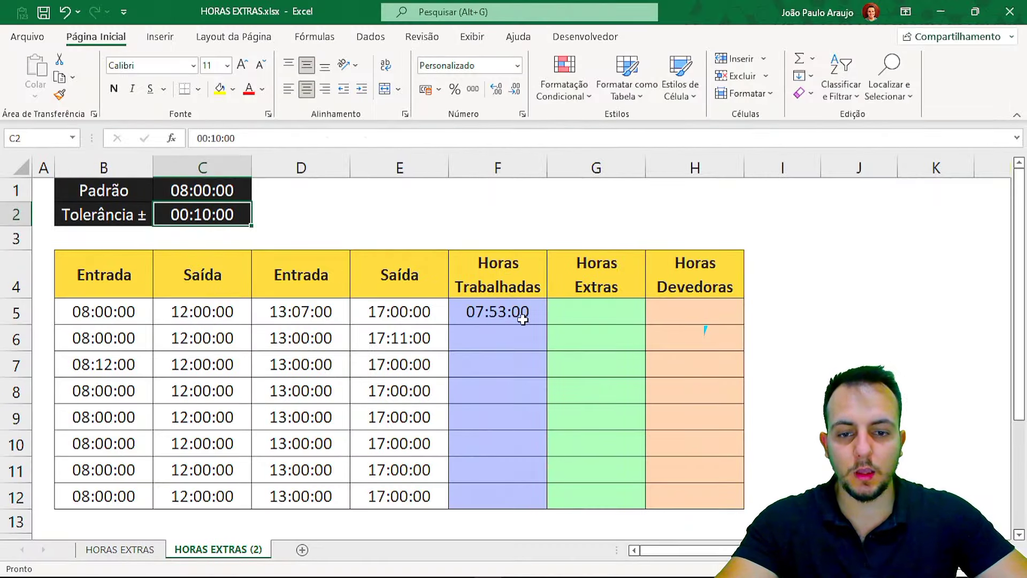
Format the worked hours in F5 with the Hora category's 37:30:55 type.
click(1008, 453)
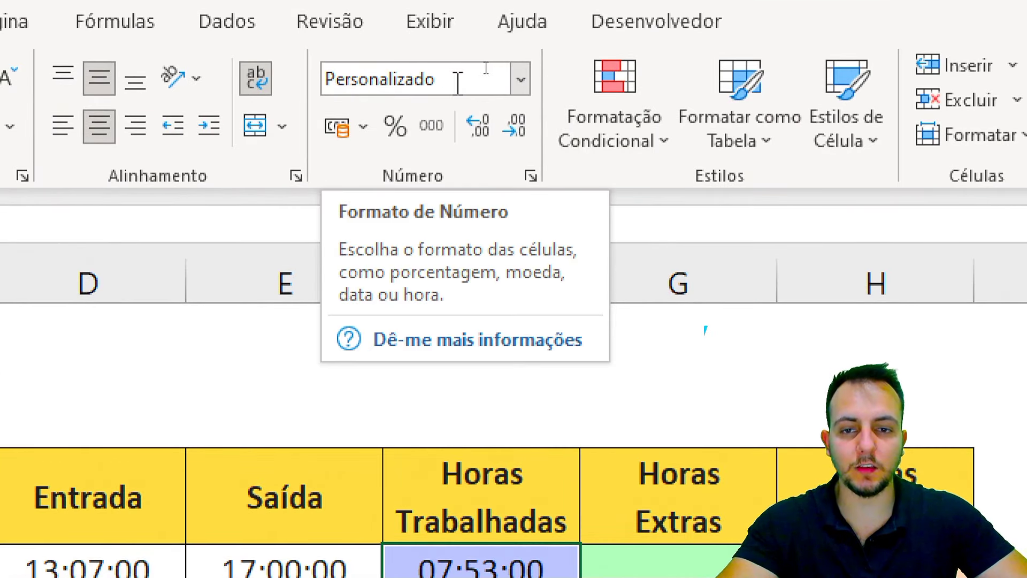
click(520, 79)
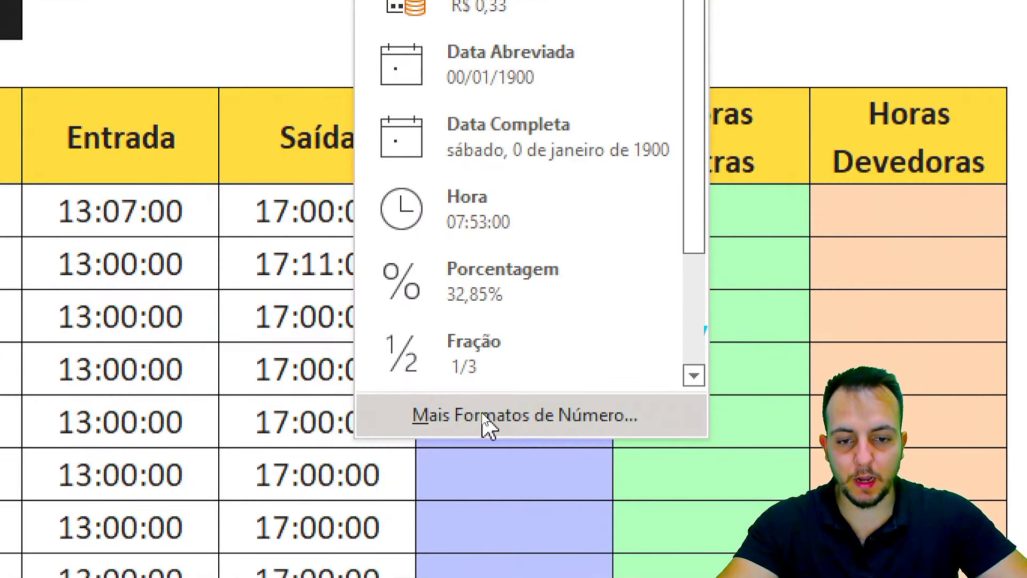
click(481, 412)
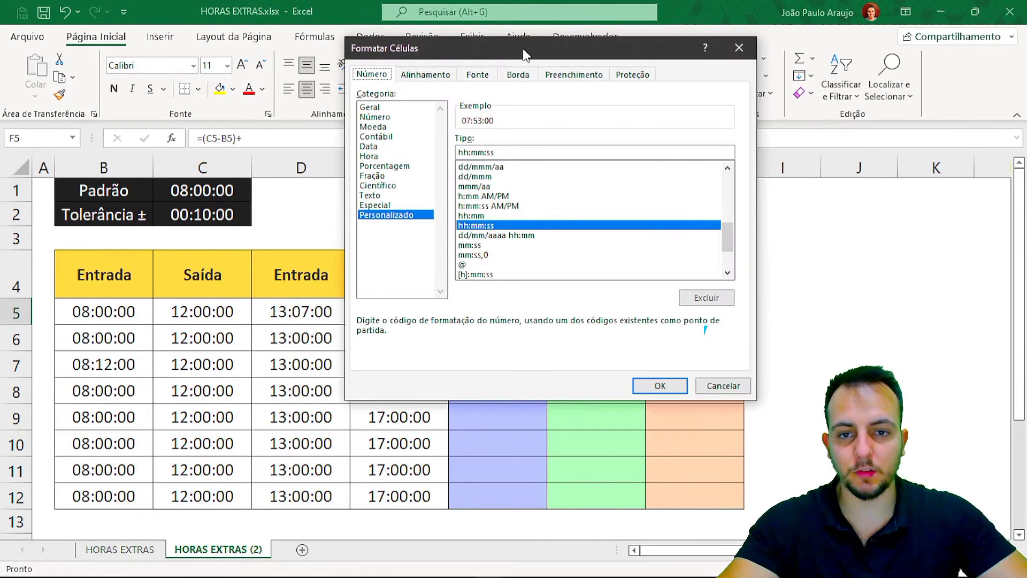
drag(523, 48, 404, 140)
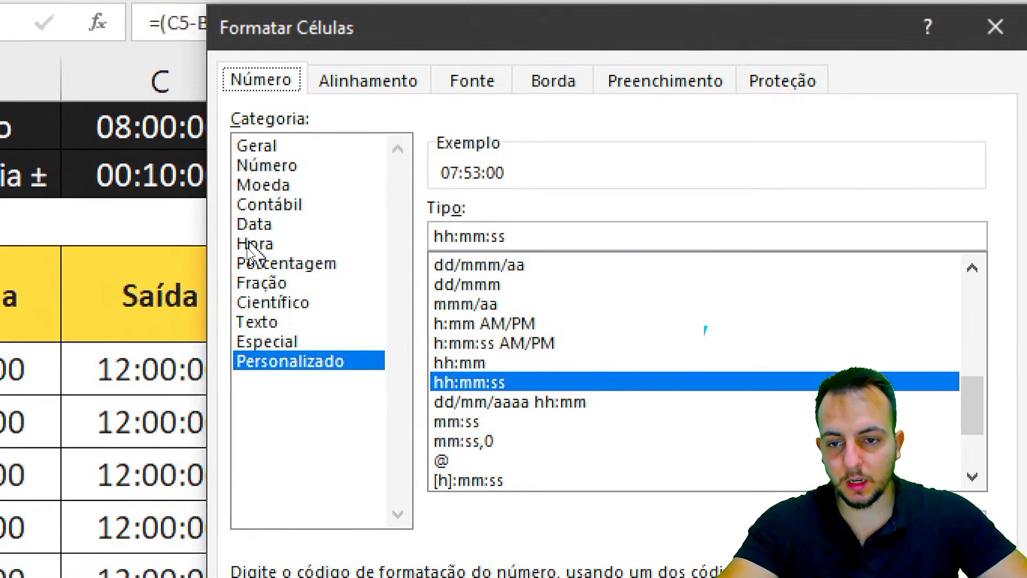
click(250, 248)
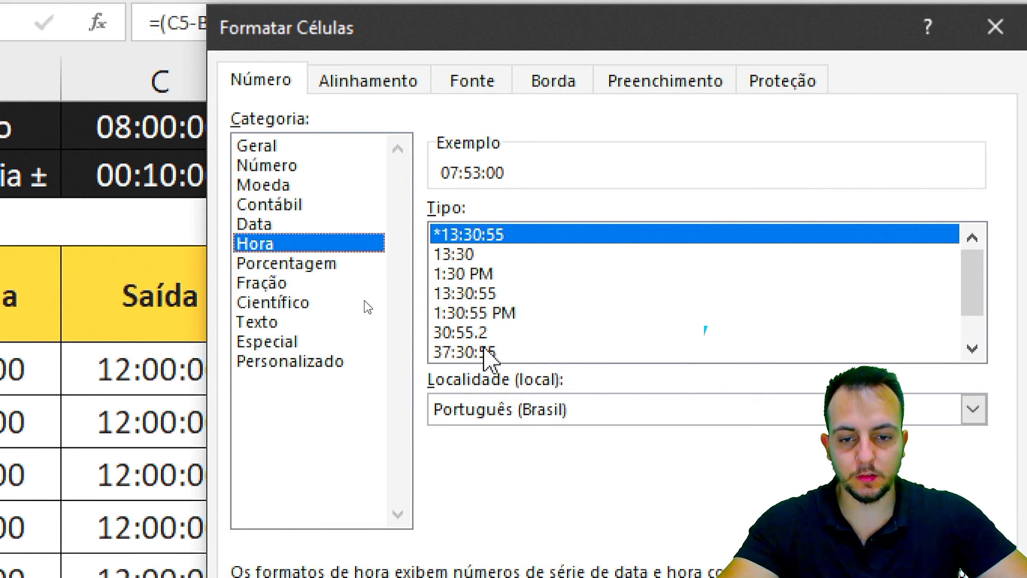
click(485, 353)
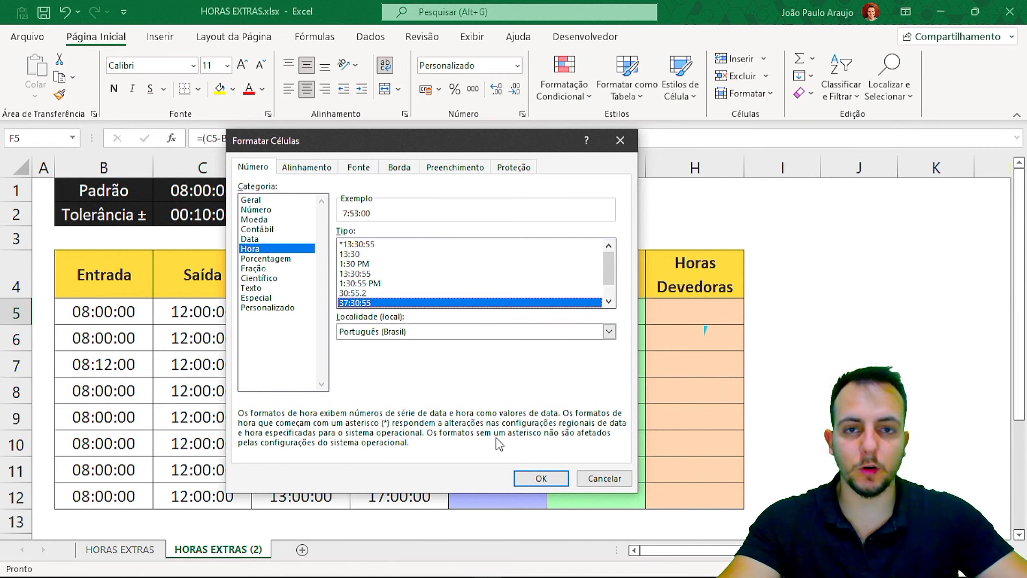
click(524, 478)
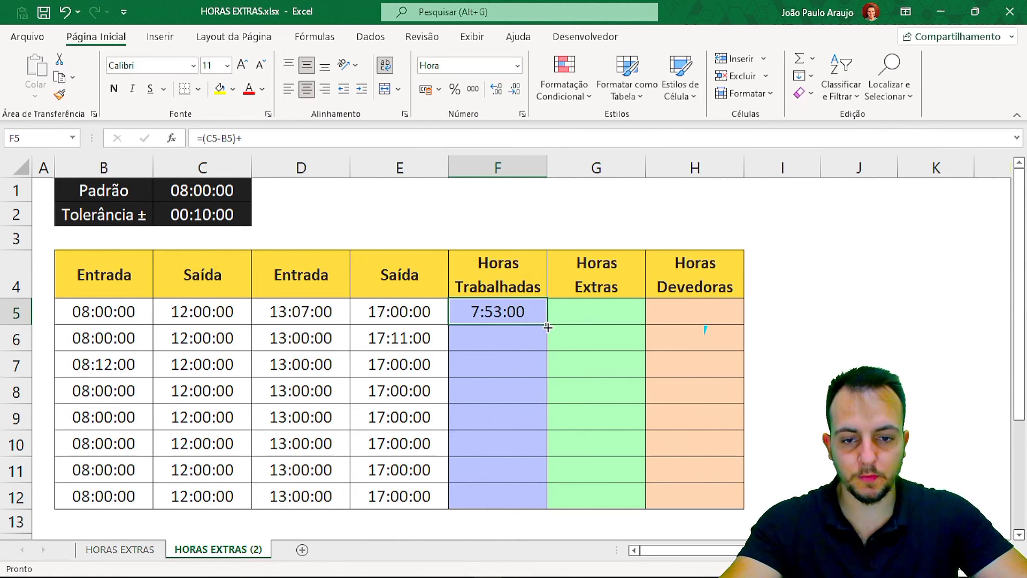
Fill the worked-hours formula from F5 down through F12.
drag(547, 323, 506, 577)
drag(526, 506, 527, 506)
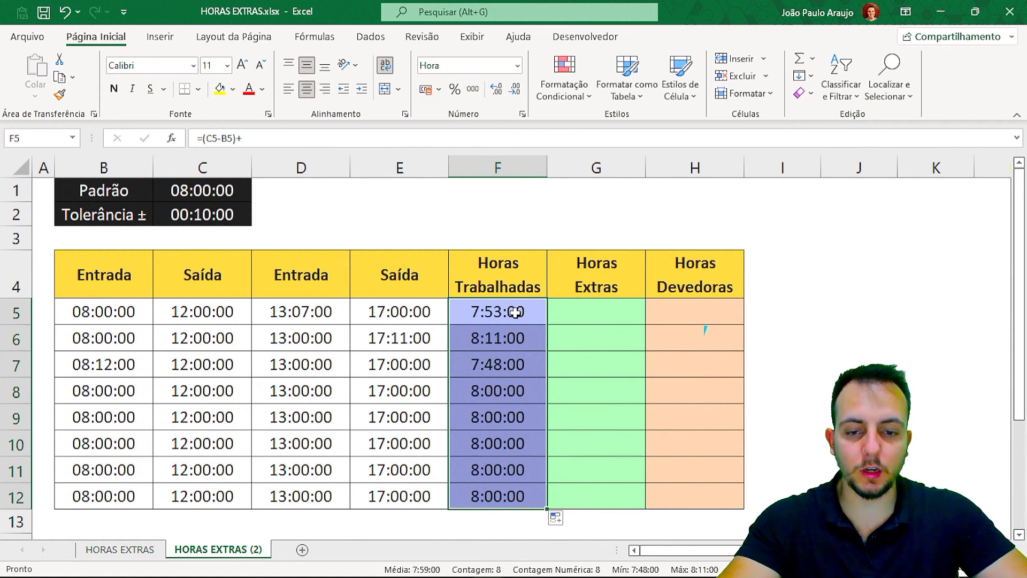
drag(14, 313, 37, 486)
Review the whole worked-hours formula in F5 and leave the cell without changing it.
click(537, 308)
key(F2)
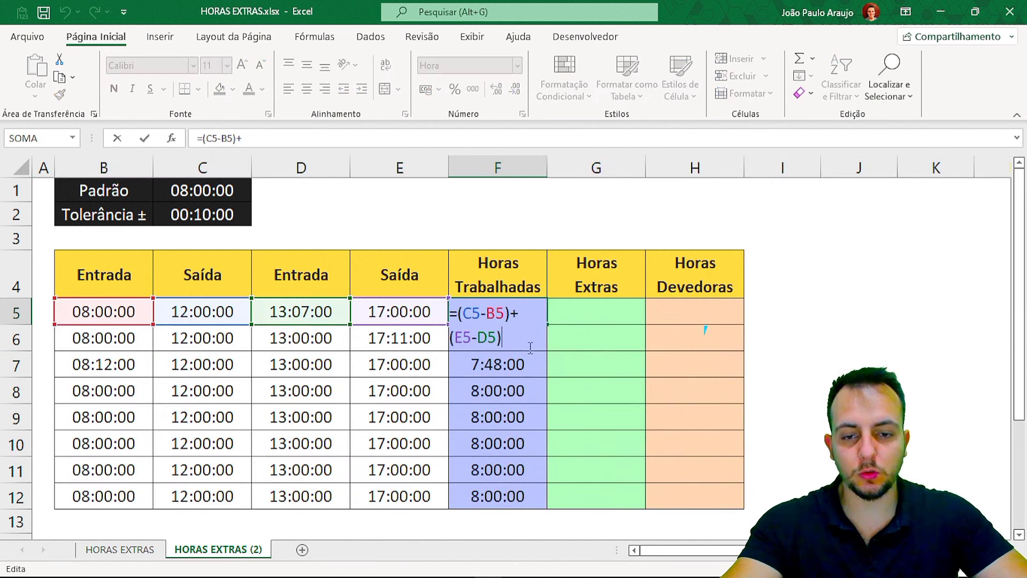
drag(480, 328, 450, 313)
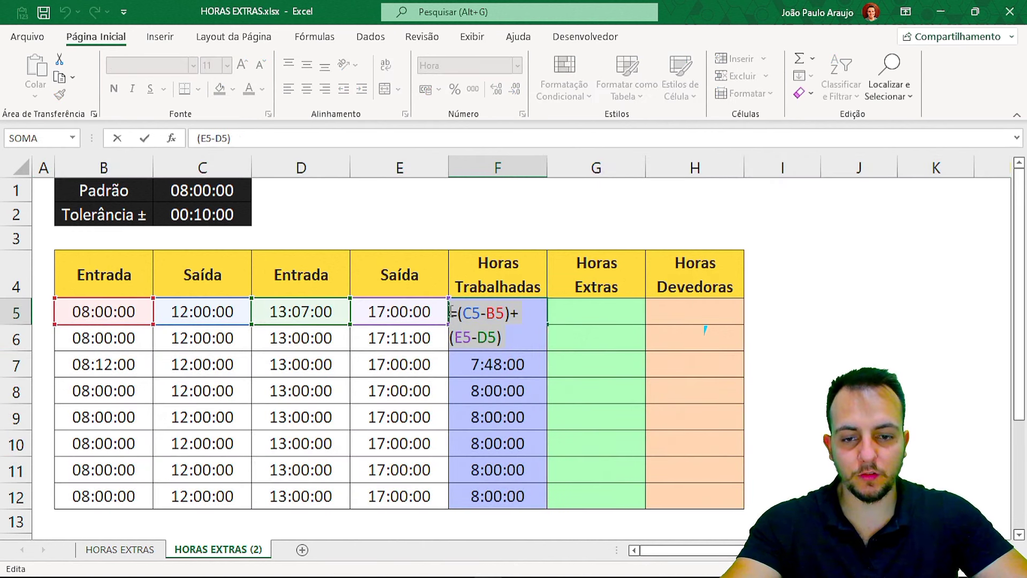
key(Escape)
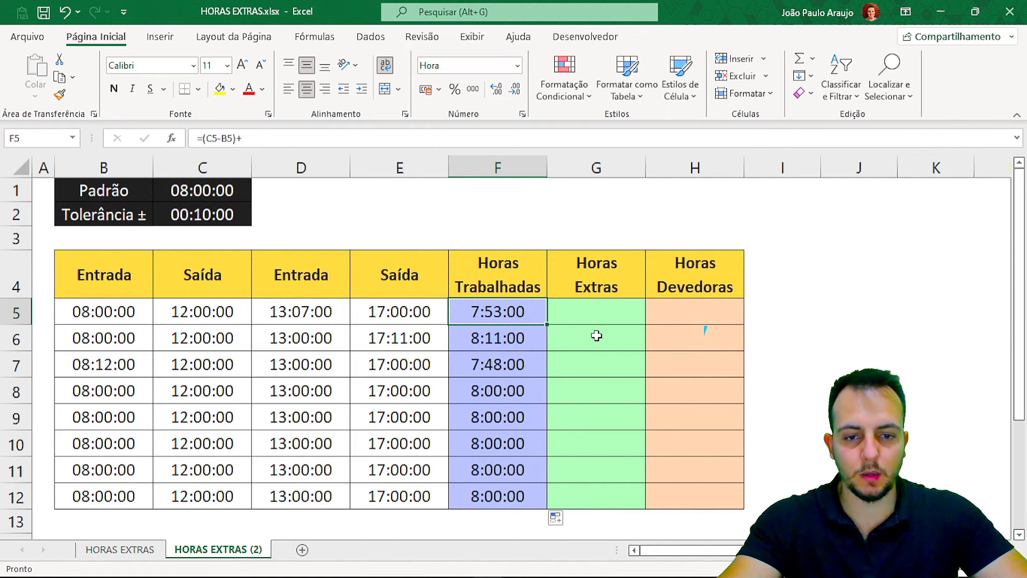
With G5 selected, compare the Padrão and Tolerância values in C1:C2 with the worked hours in F5.
click(601, 319)
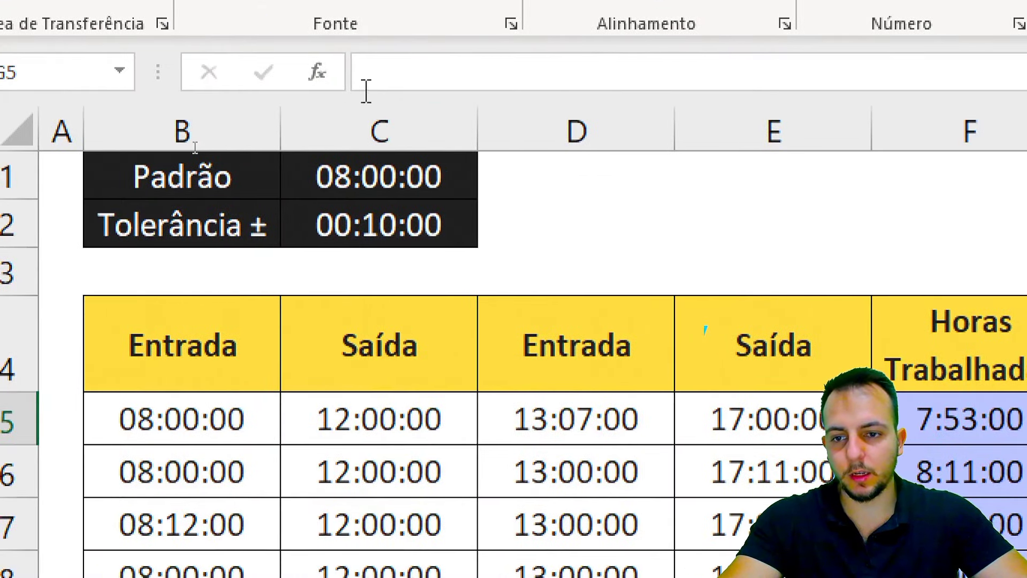
key(ctrl+2)
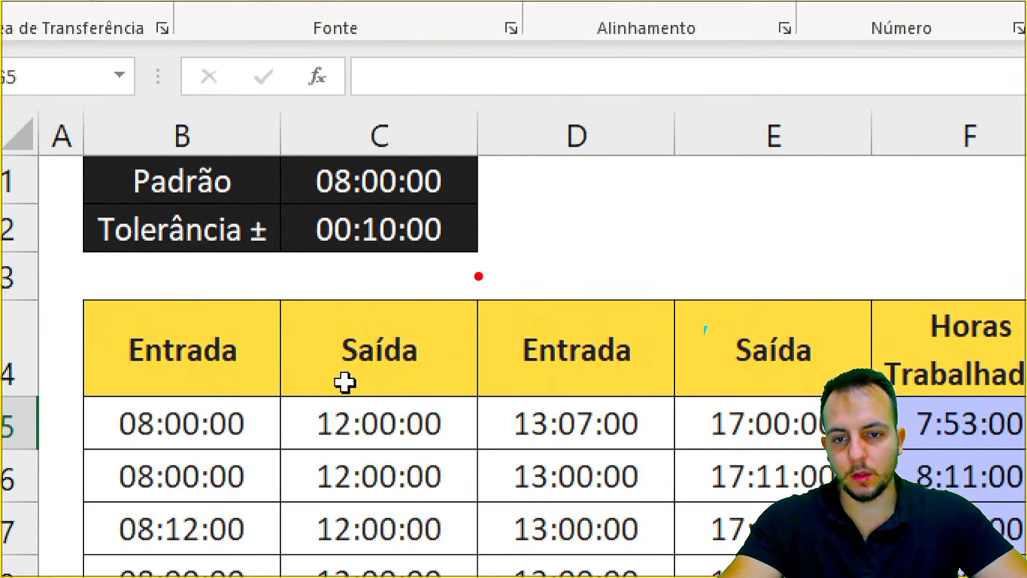
drag(501, 191, 601, 190)
drag(519, 236, 592, 234)
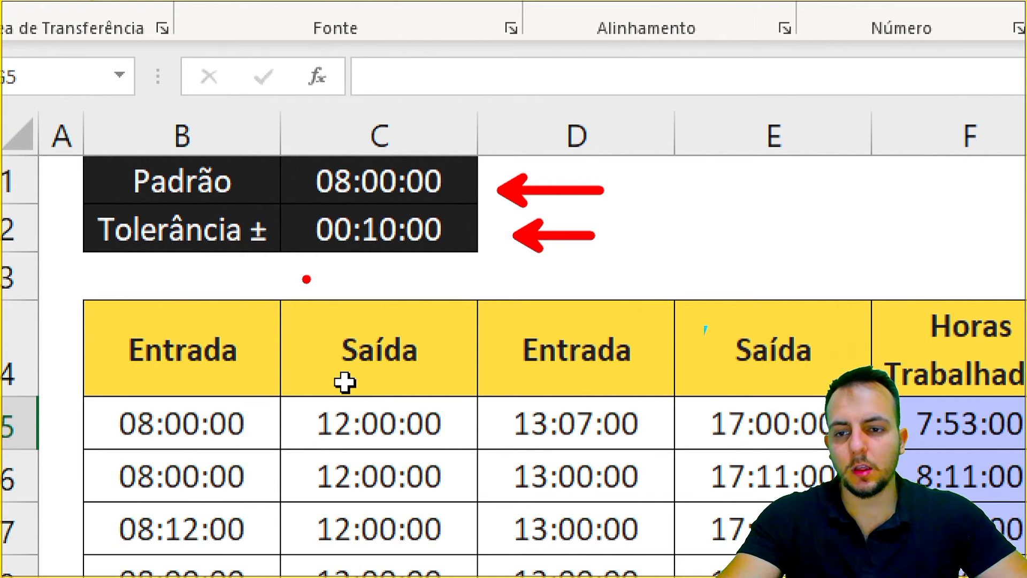
mouse_move(292, 143)
mouse_down()
mouse_move(366, 185)
mouse_move(454, 206)
mouse_up()
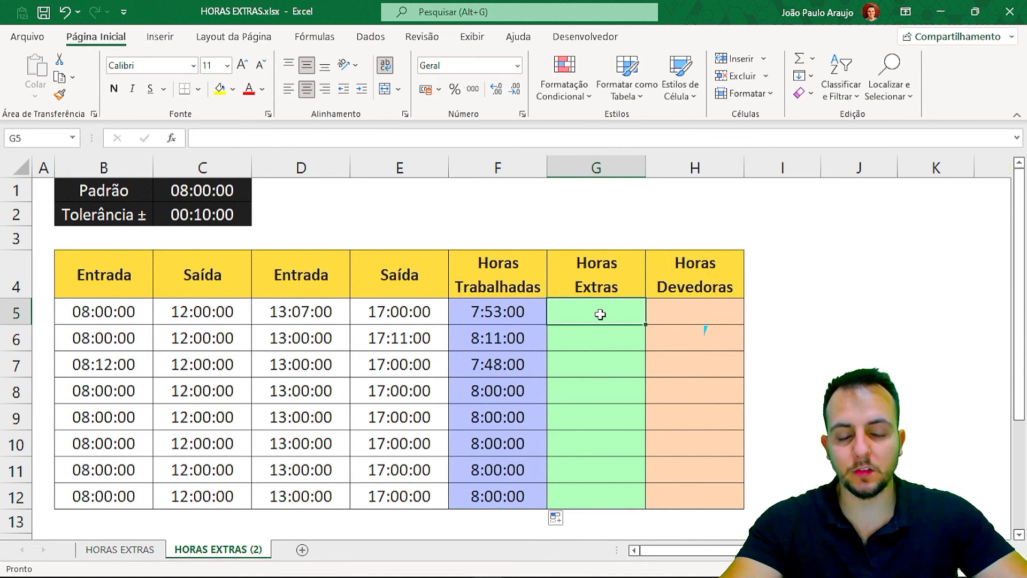
drag(462, 293, 529, 328)
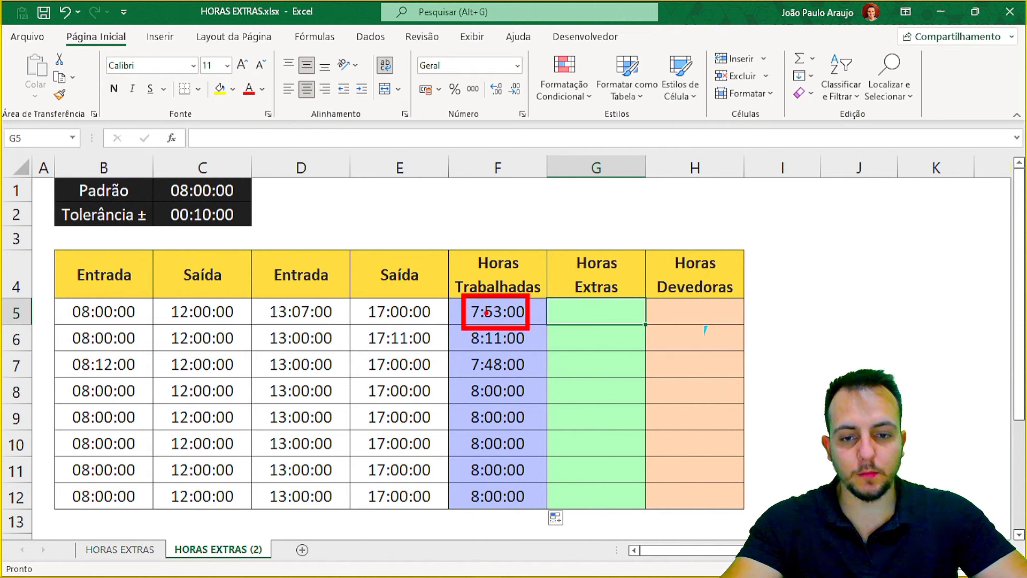
drag(259, 190, 304, 184)
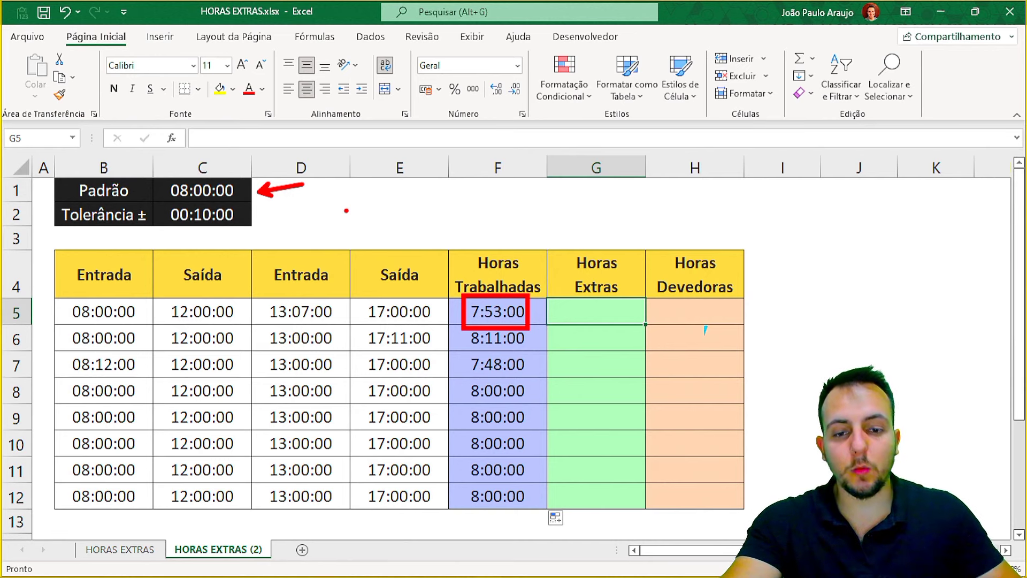
key(Escape)
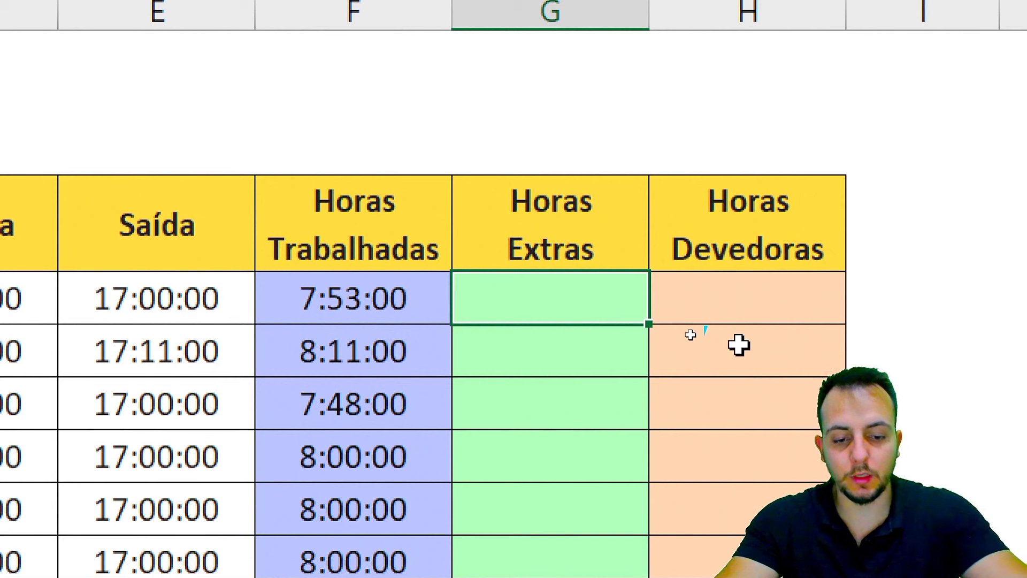
Start an SE formula in G5 with the logical test F5>C1, comparing worked hours with the standard.
text(=se)
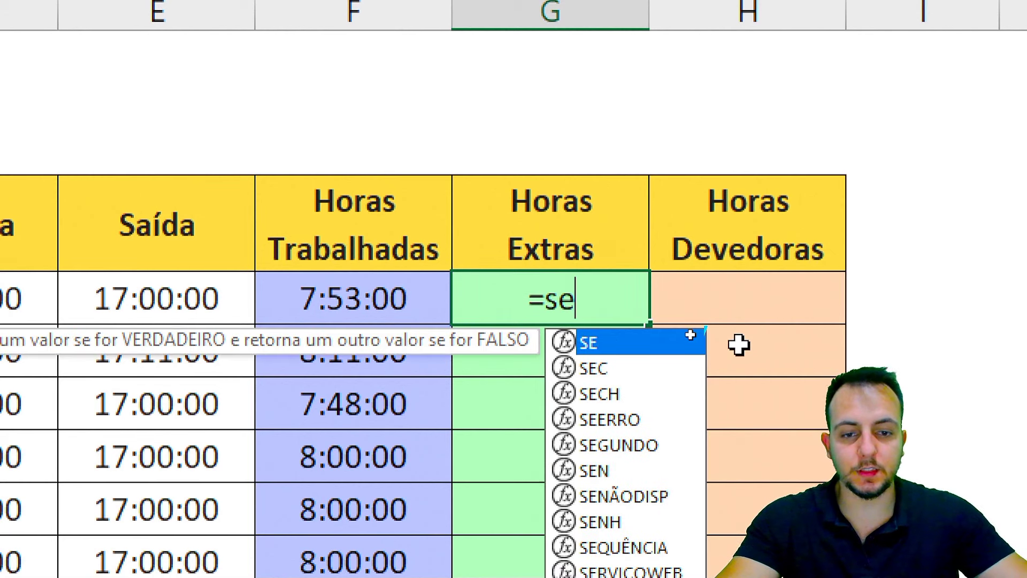
double_click(623, 338)
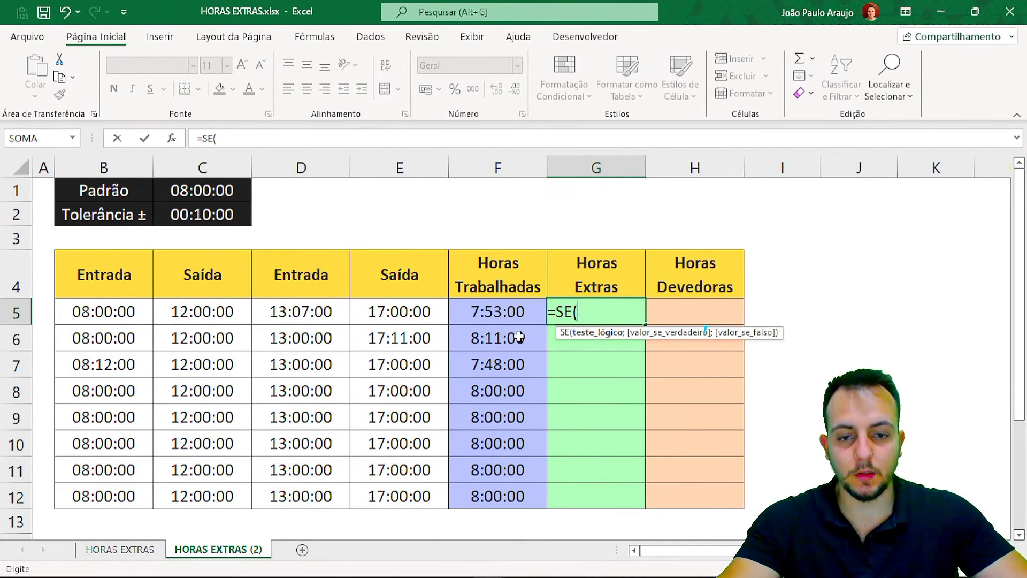
click(502, 312)
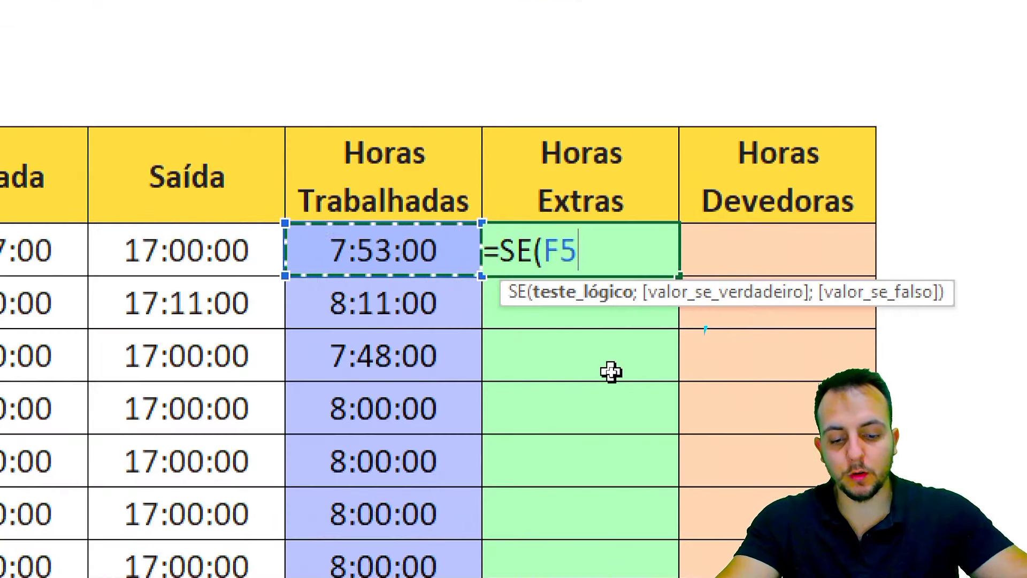
text(>)
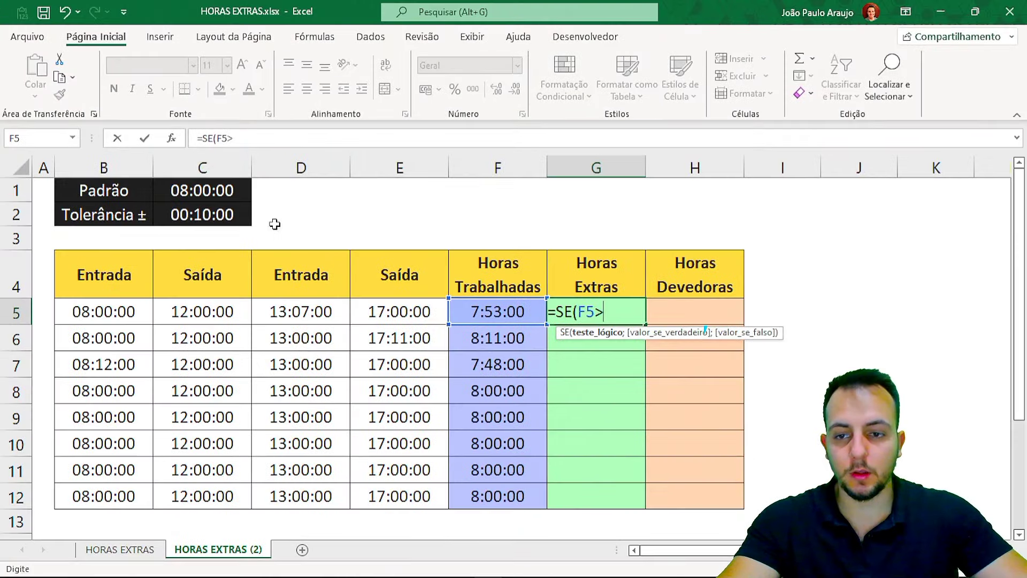
click(167, 191)
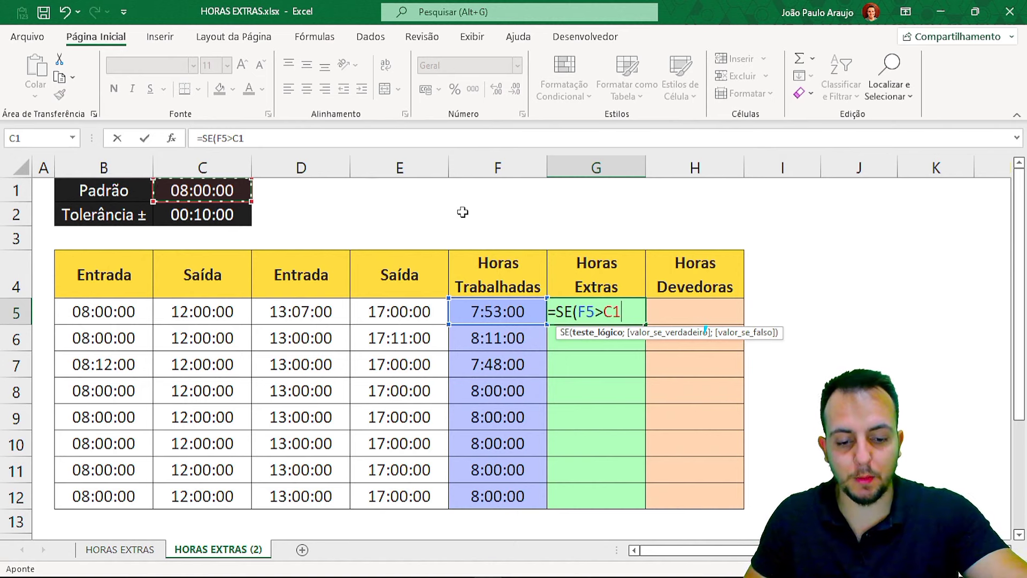
text(;)
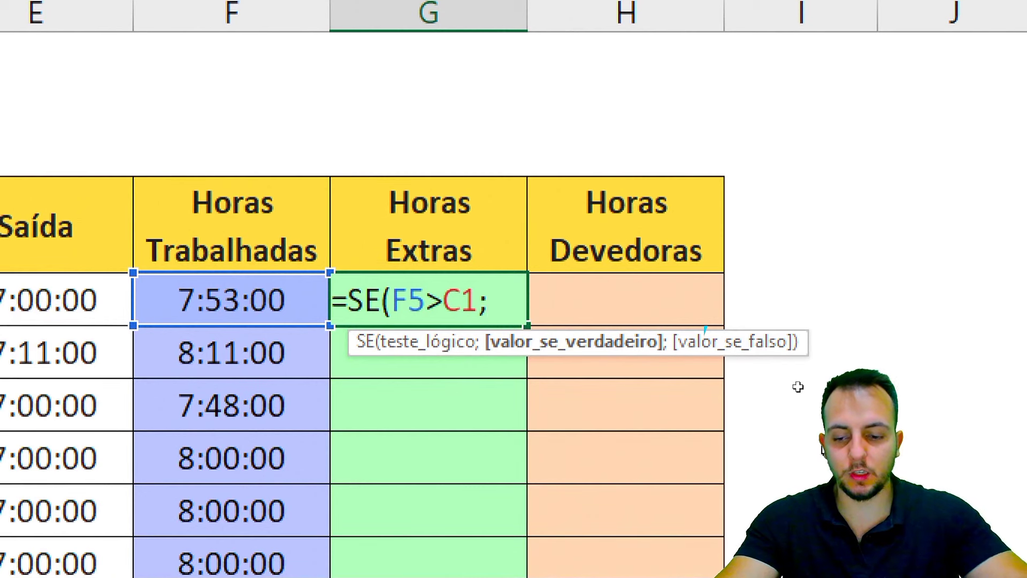
Complete G5's SE function with ABS(F5-C1) as the value if true and 0 as the value if false.
text(abs)
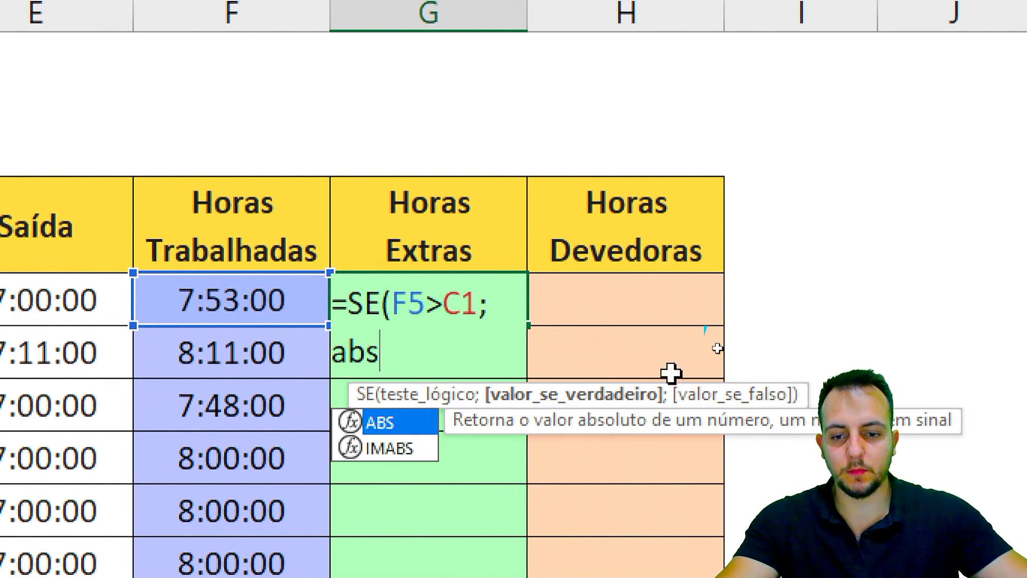
double_click(407, 423)
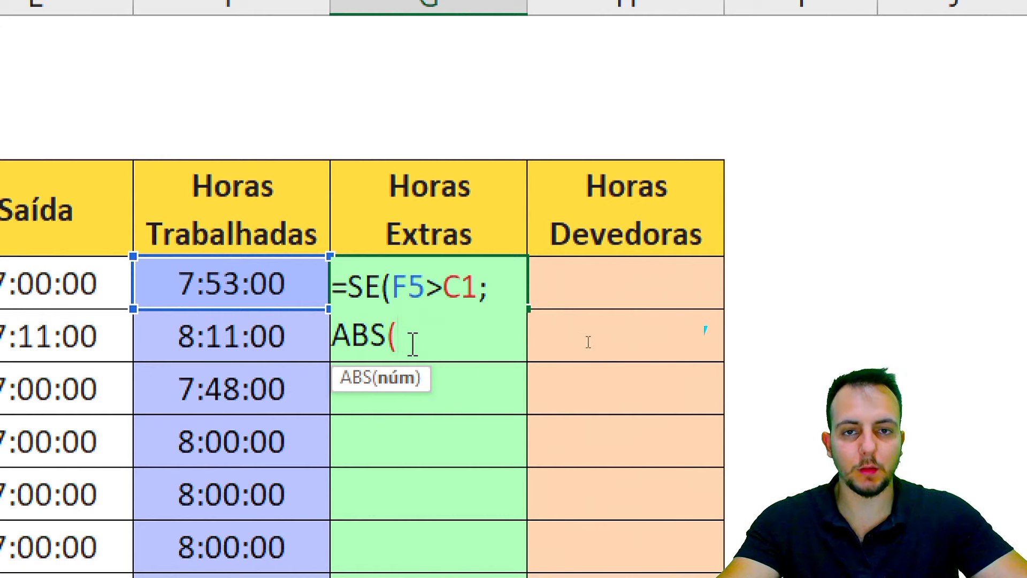
click(242, 289)
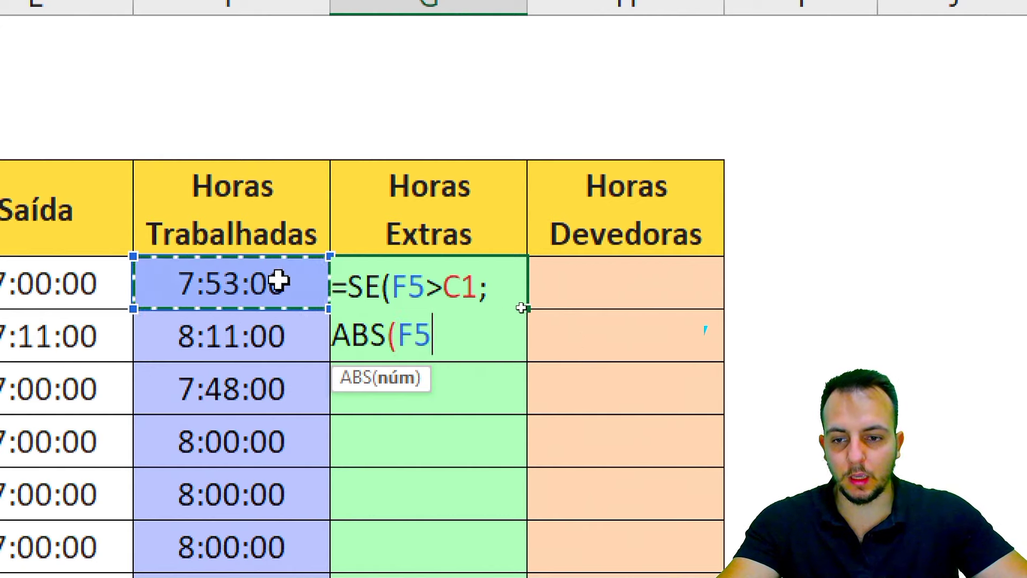
text(-)
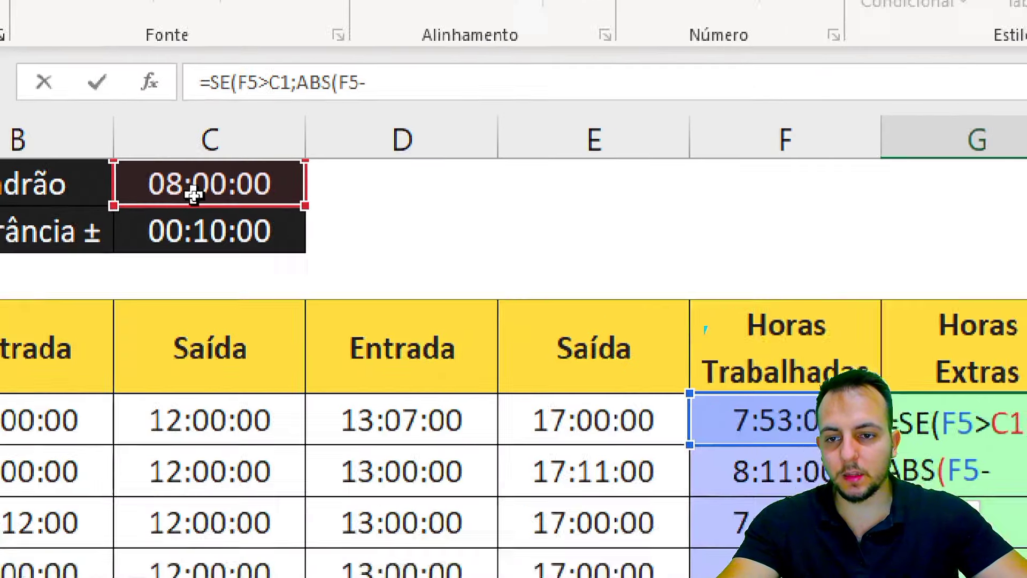
click(193, 195)
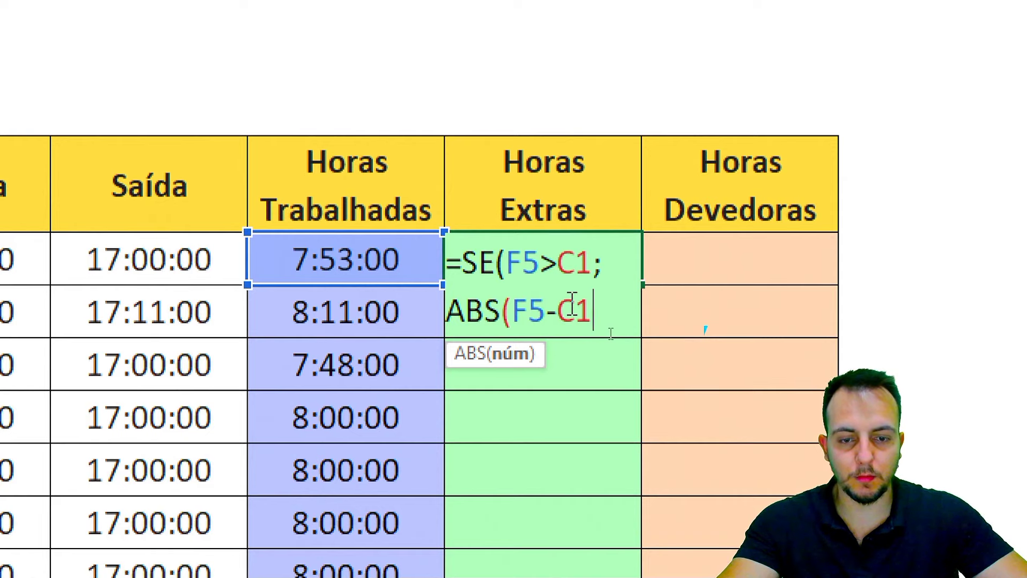
text())
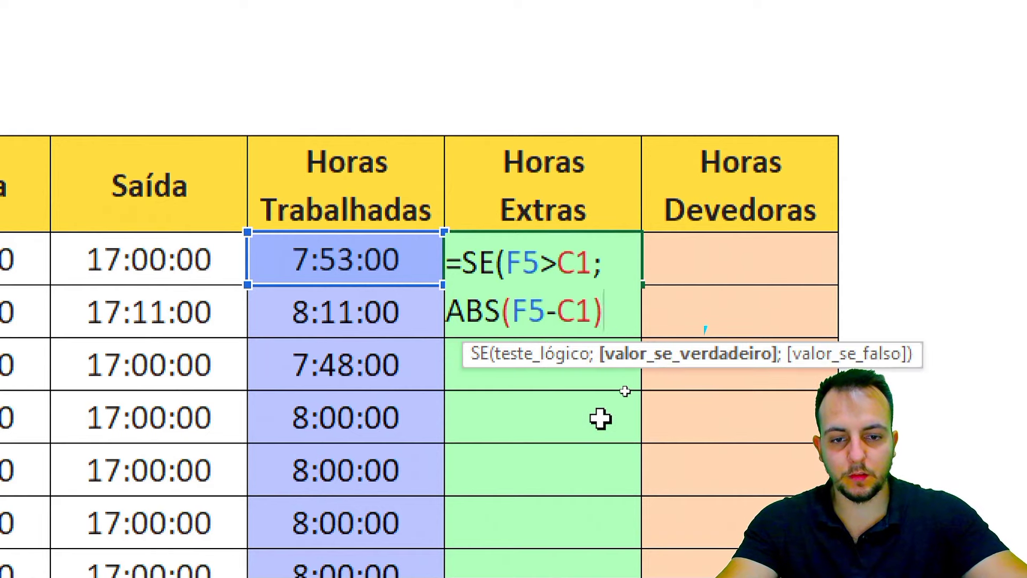
text(;0)
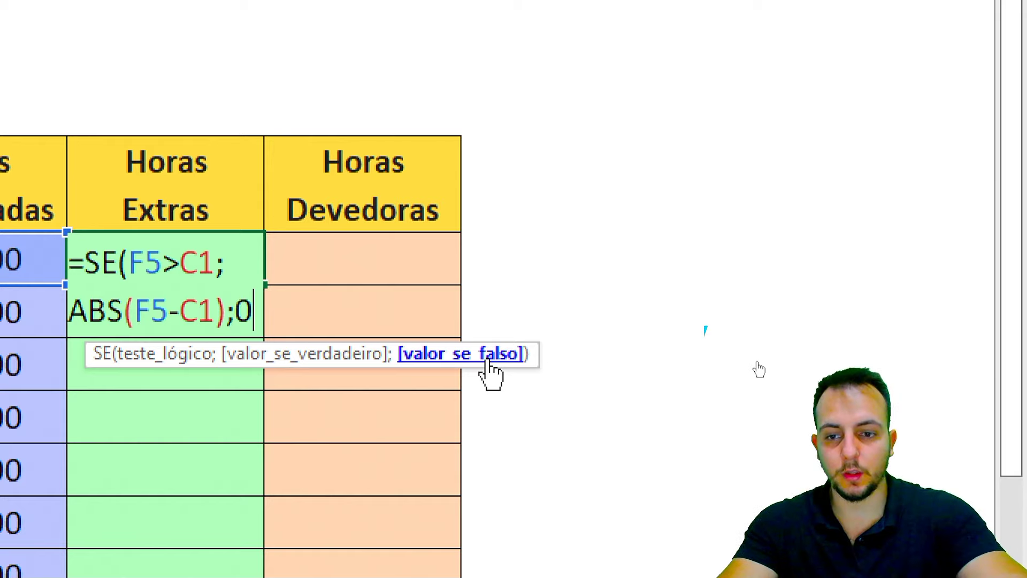
text())
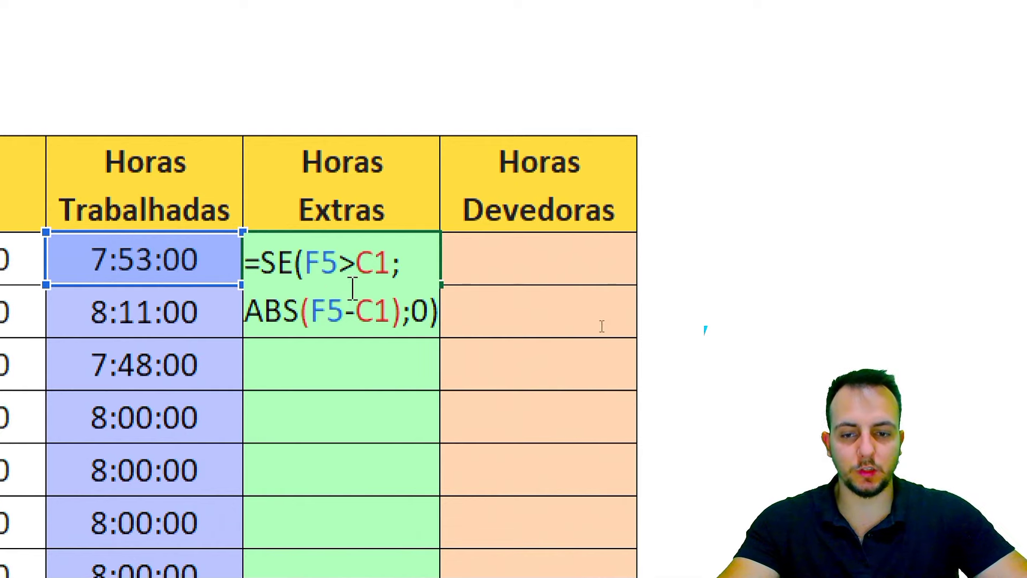
Make both C1 references in G5's formula absolute as $C$1 and commit the formula.
drag(357, 274, 392, 274)
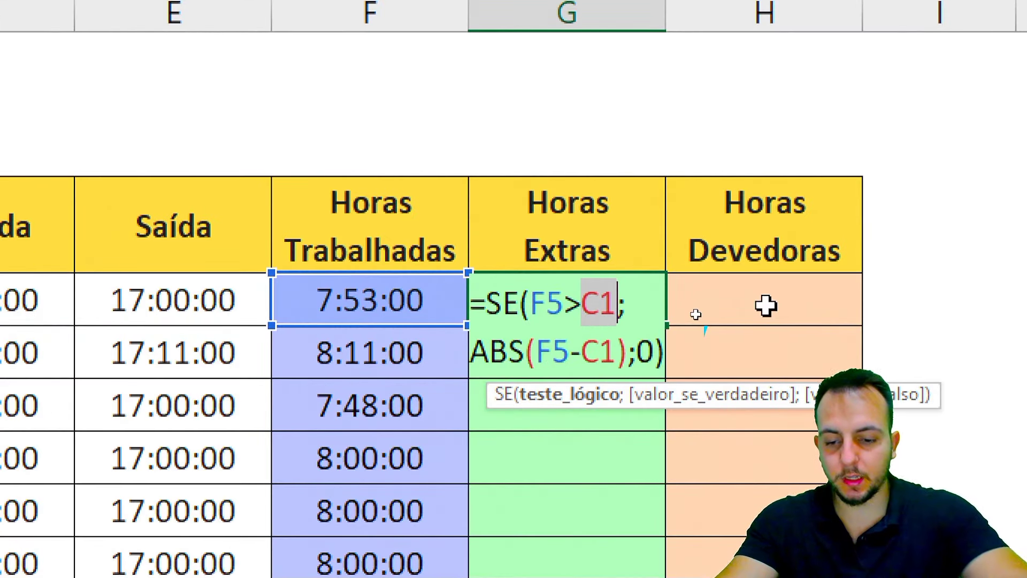
key(F4)
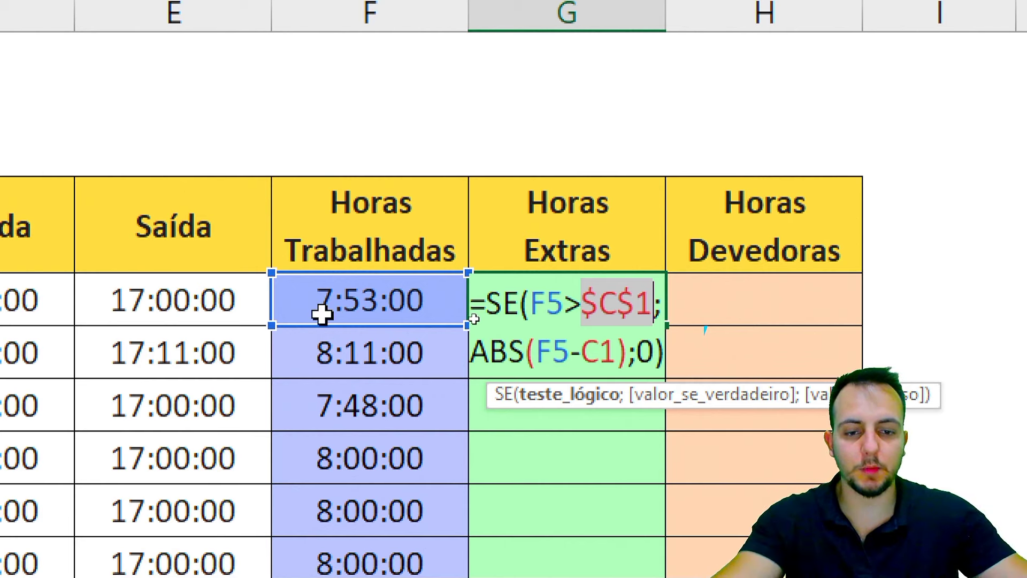
drag(583, 352, 616, 352)
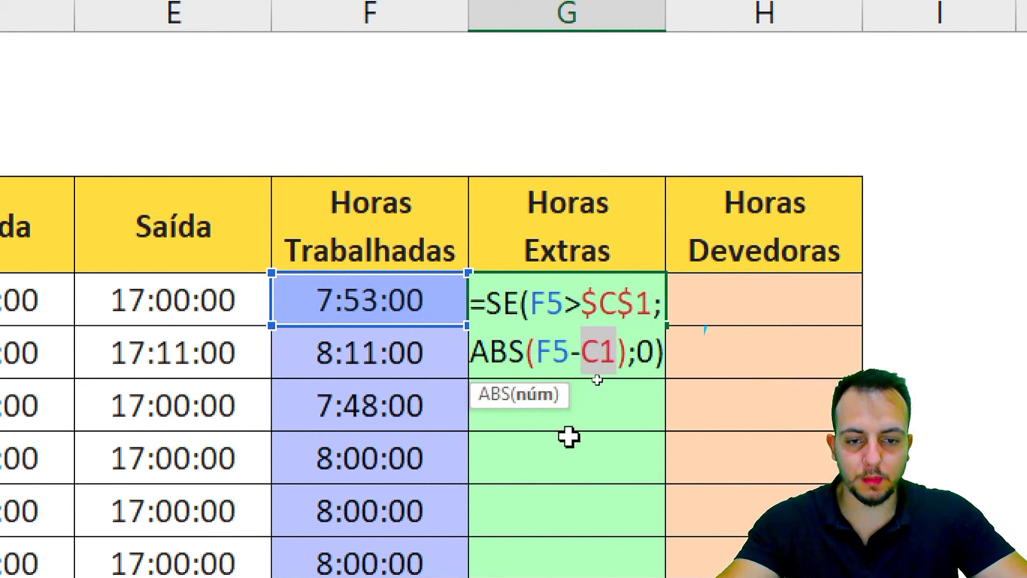
key(F4)
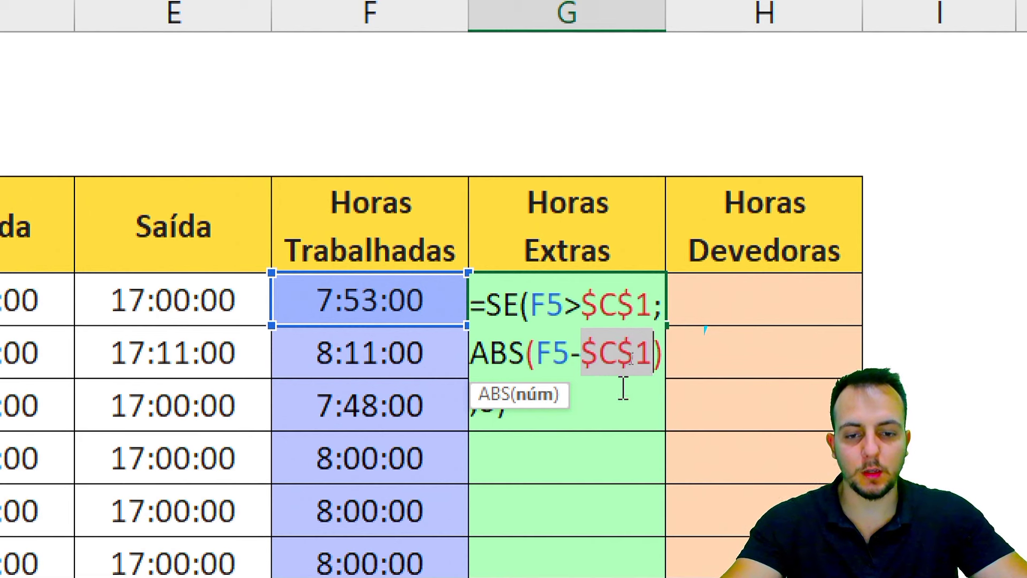
click(646, 406)
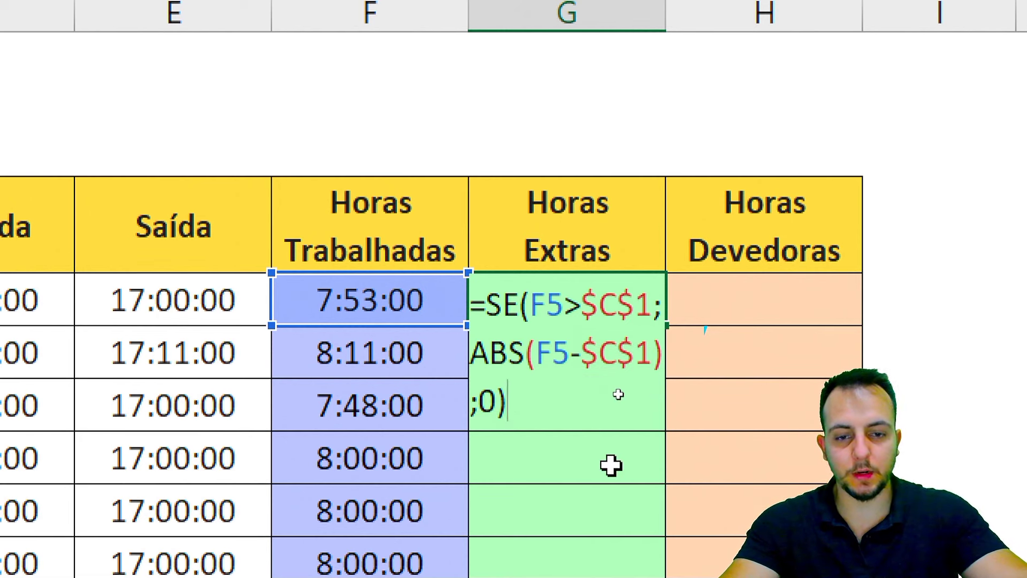
key(Return)
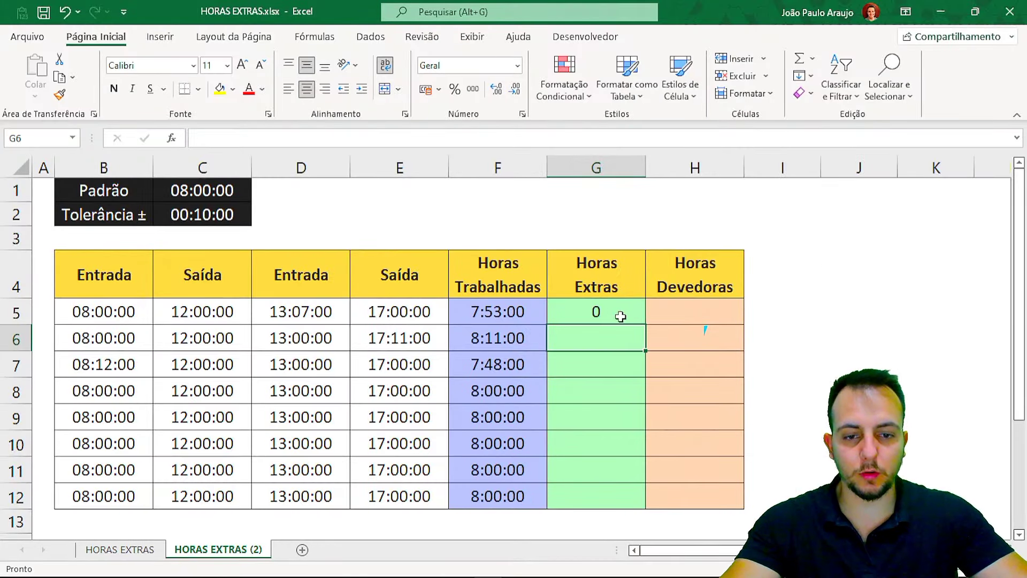
Fill the overtime formula from G5 down through G12 and check the result in G6.
click(606, 316)
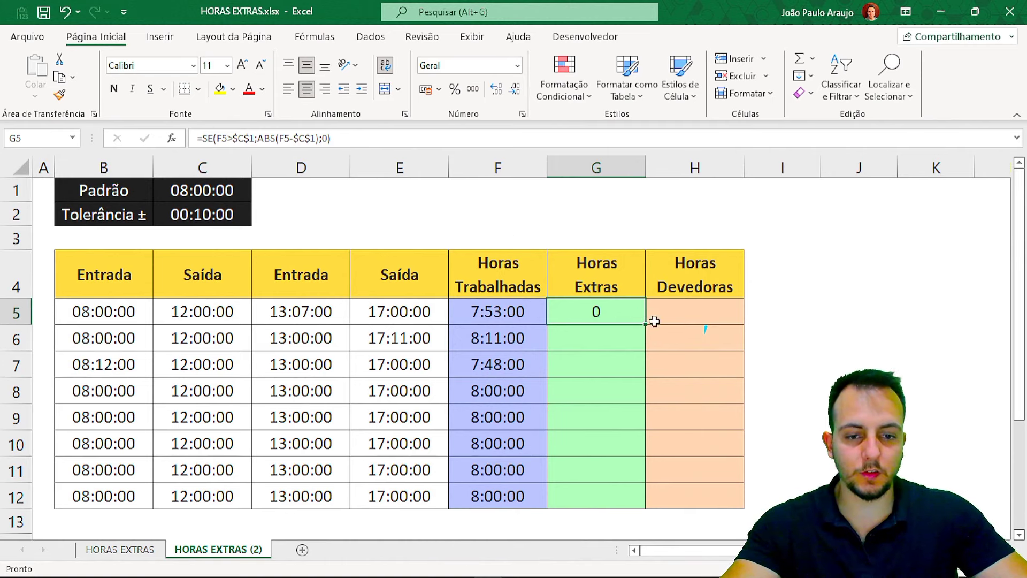
drag(645, 324, 630, 495)
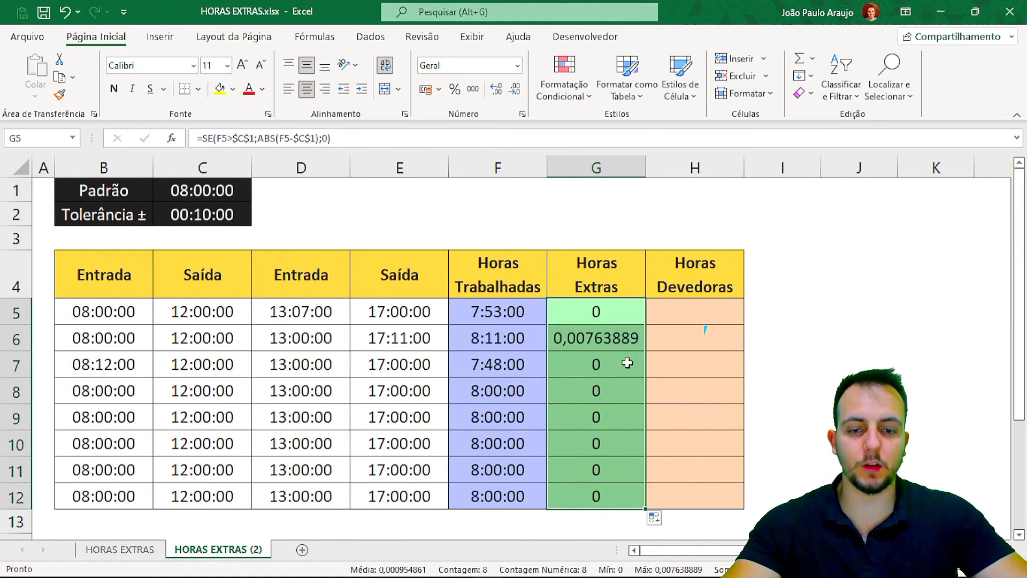
key(ctrl+2)
drag(648, 339, 740, 322)
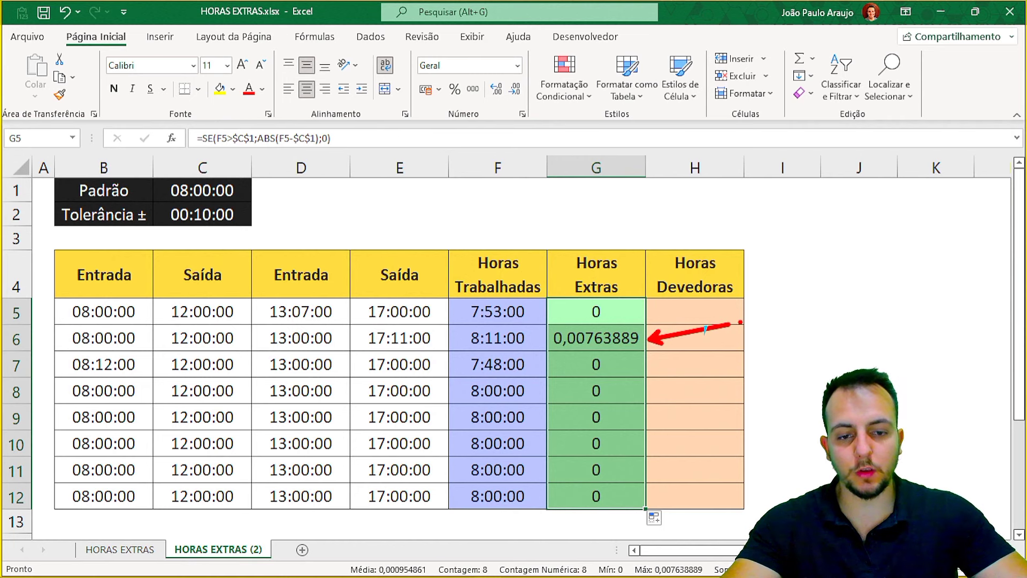
key(Escape)
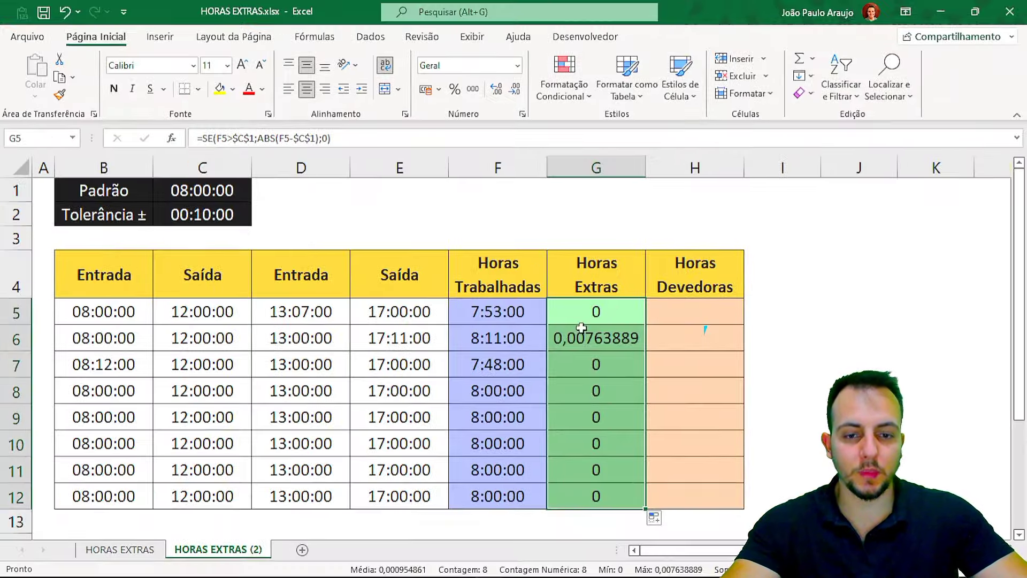
Format the timesheet range B5:H12 with the Hora number format of type 37:30:55.
click(124, 314)
mouse_move(167, 323)
mouse_down()
mouse_move(631, 419)
mouse_move(695, 497)
mouse_up()
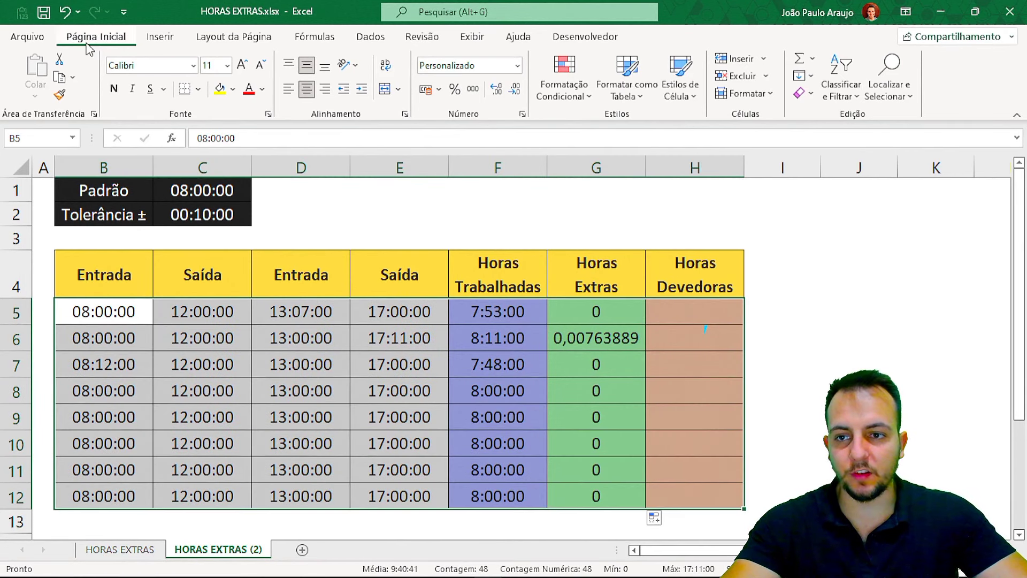
click(517, 67)
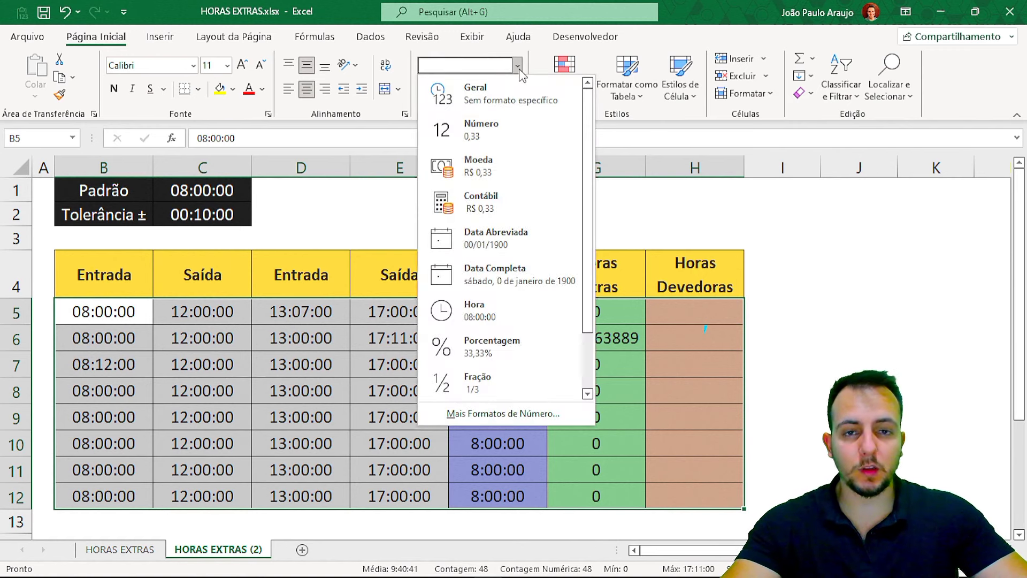
click(476, 407)
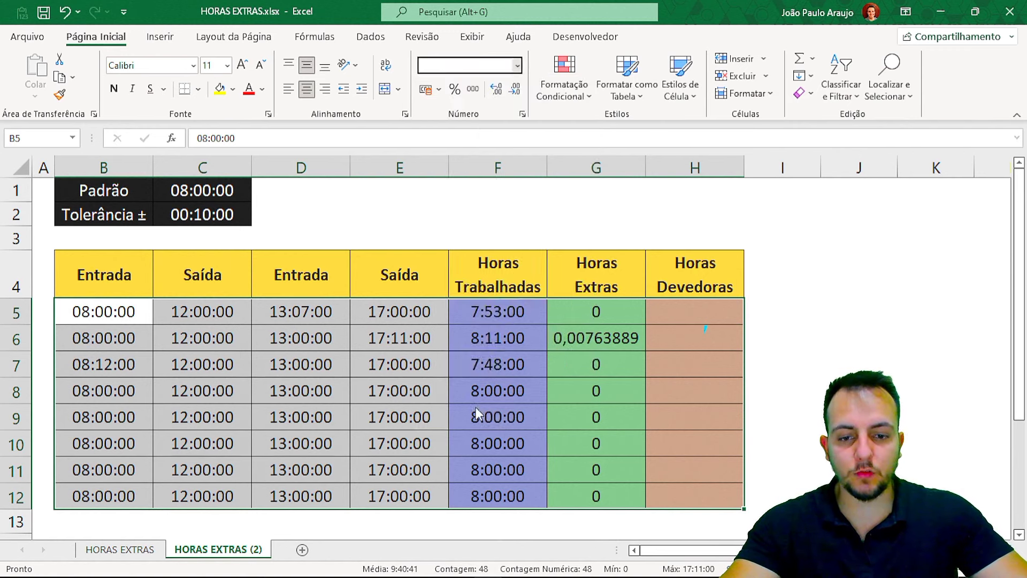
click(255, 249)
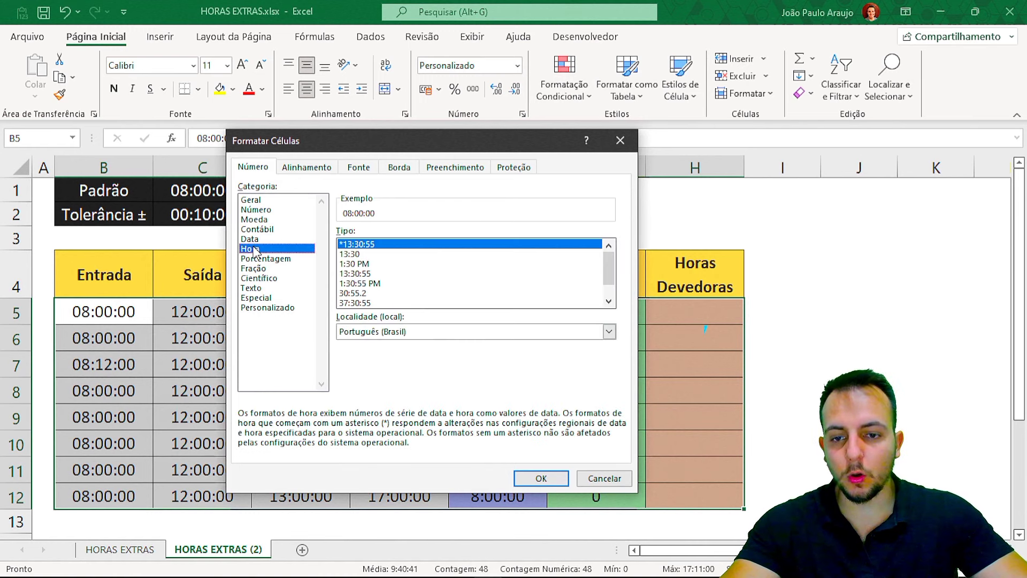
click(355, 302)
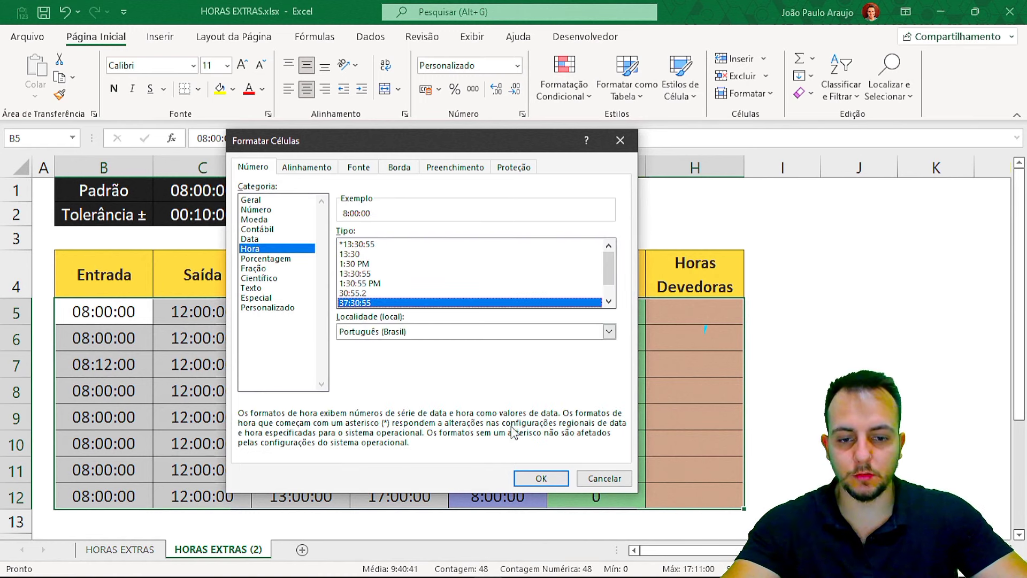
click(532, 475)
click(622, 425)
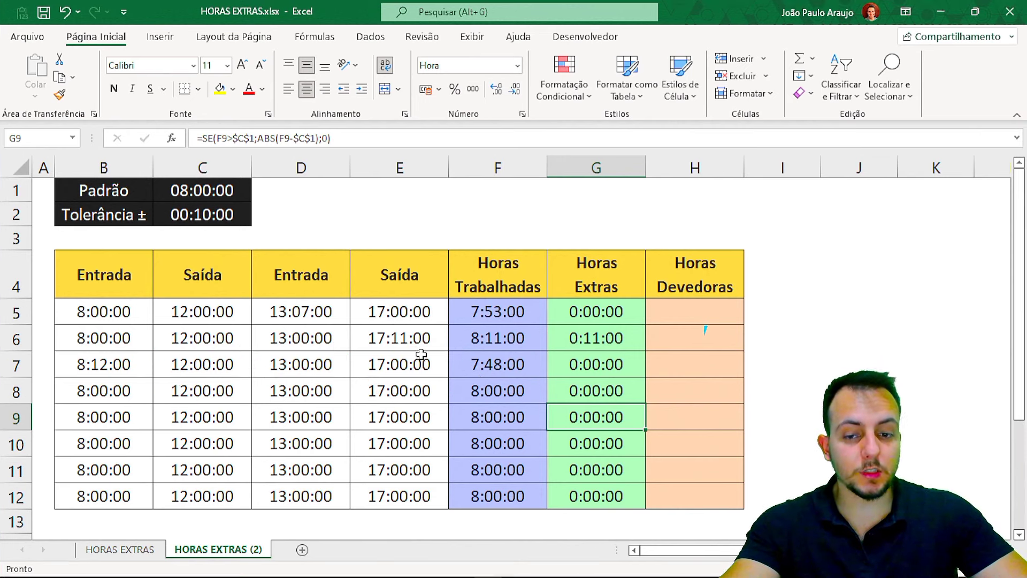
Change the final Saída time in E6 to 17:09:00.
double_click(406, 342)
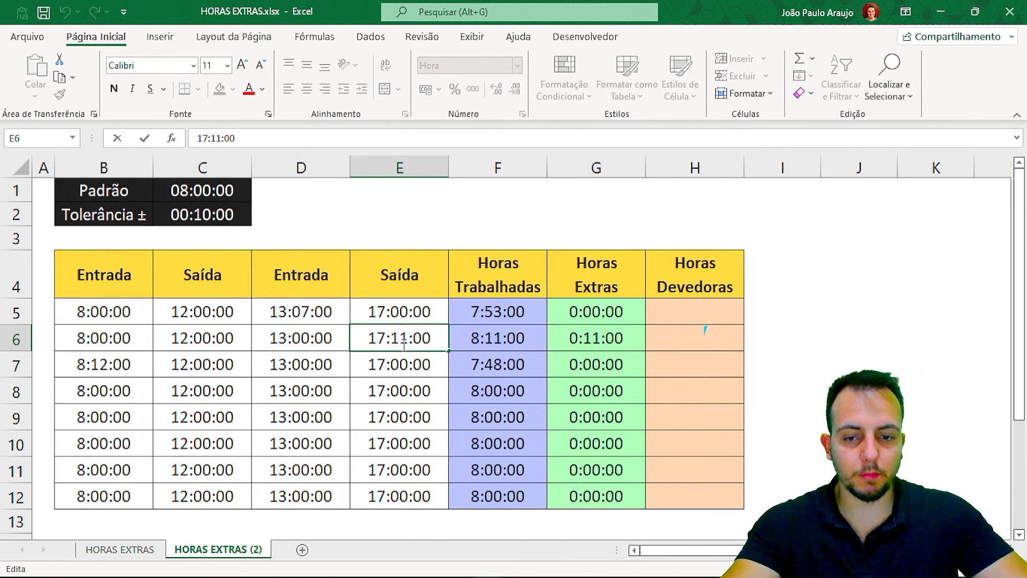
drag(403, 342, 408, 338)
click(408, 341)
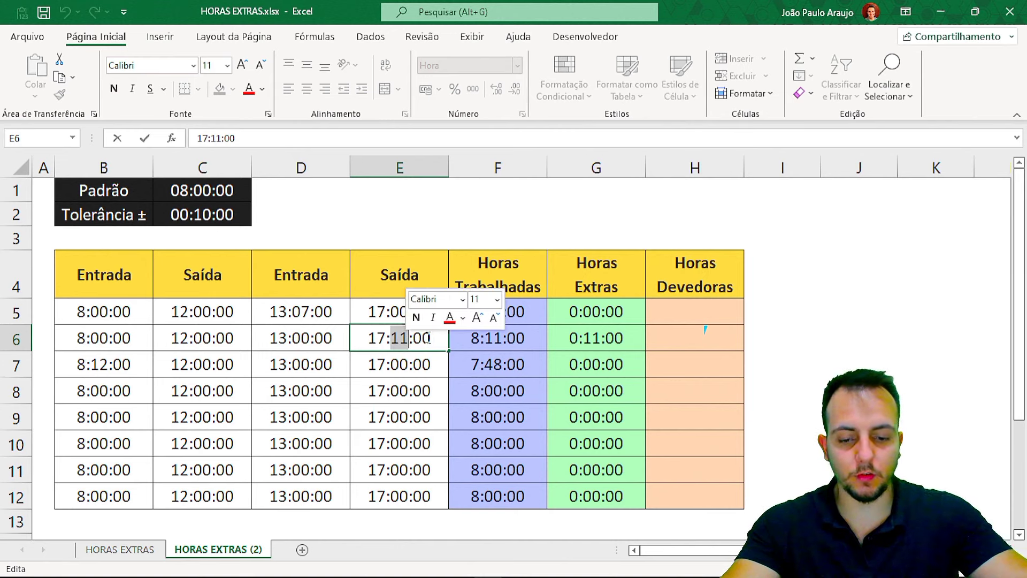
text(09)
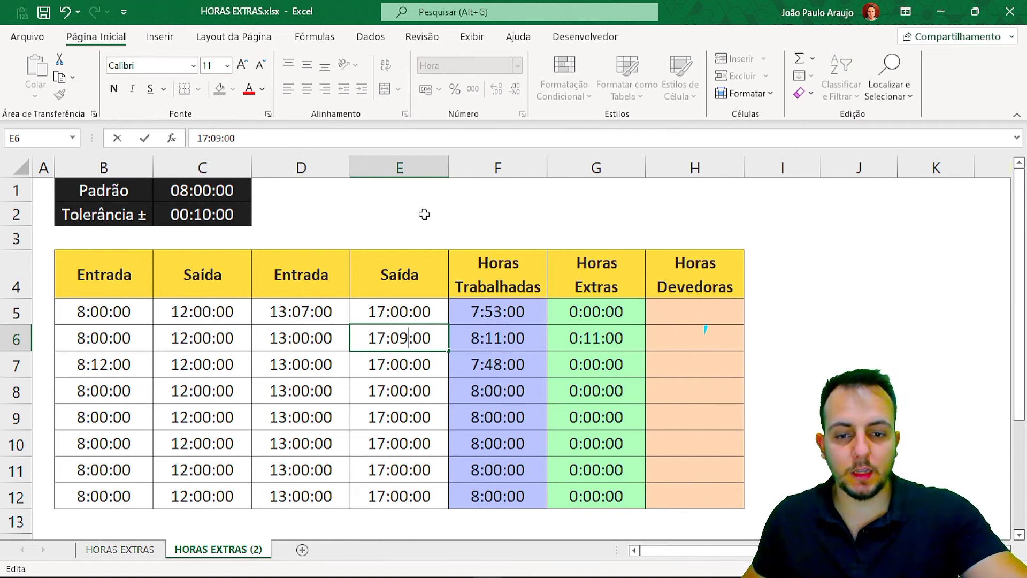
key(Return)
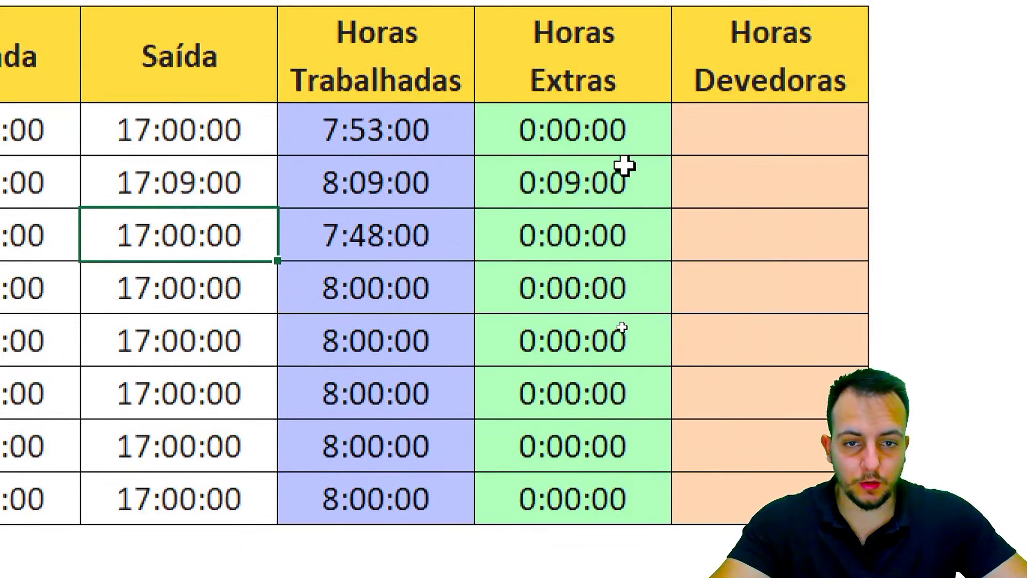
Clear the overtime formulas from the Horas Extras cells G5:G12.
drag(640, 131, 608, 488)
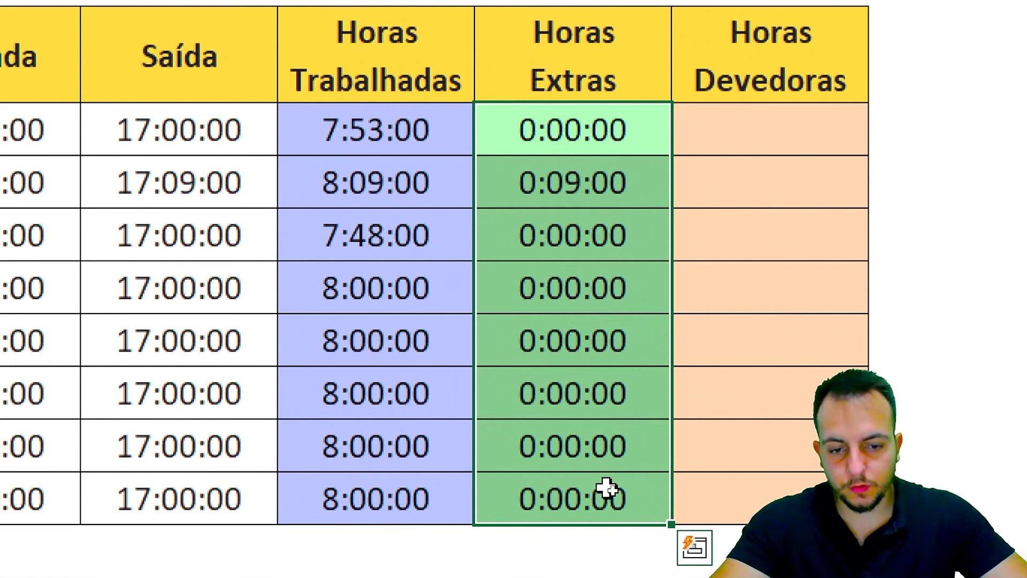
key(Delete)
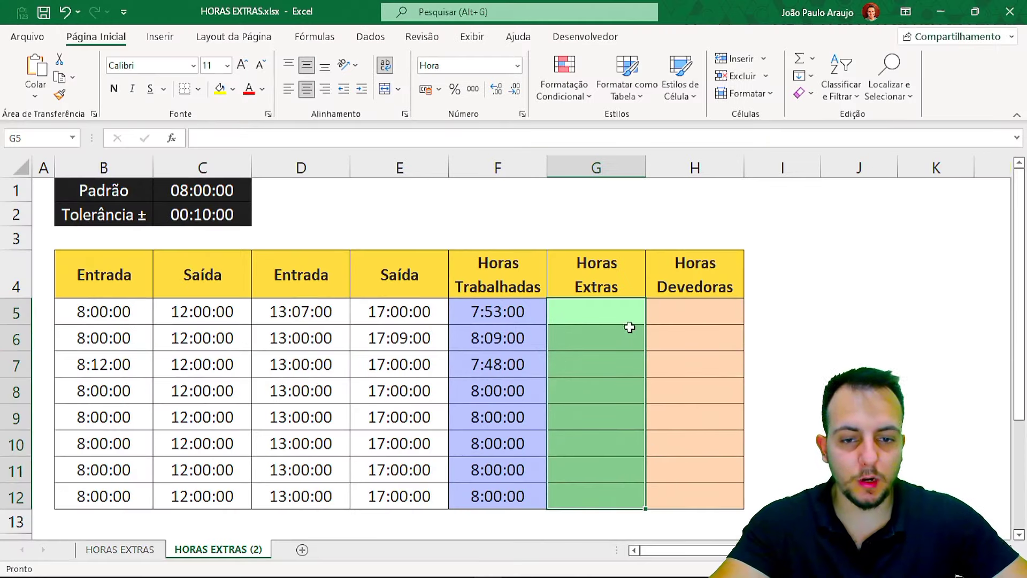
click(622, 119)
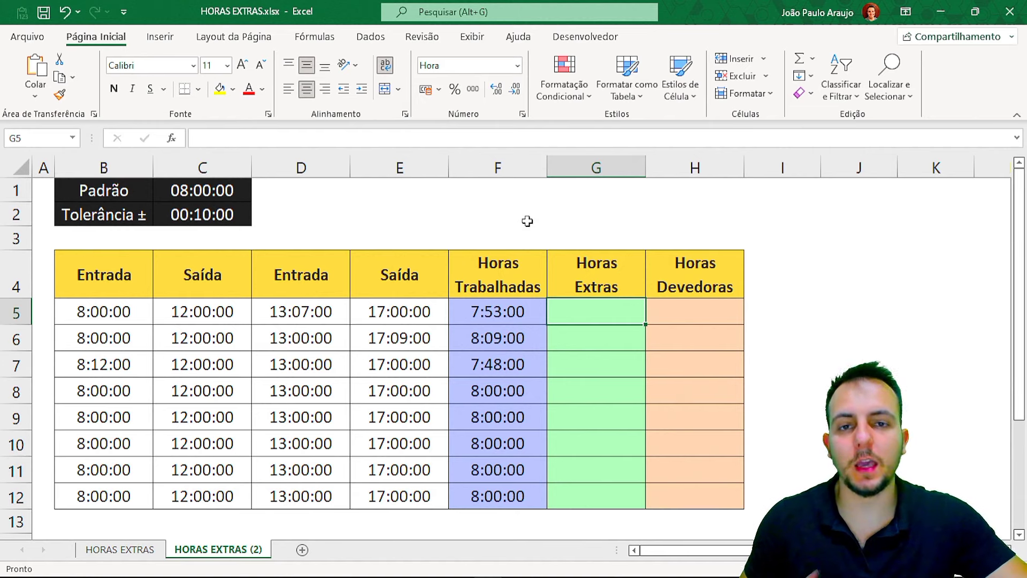
Enter the sample values 10 in F1 and 5 in G1.
click(527, 196)
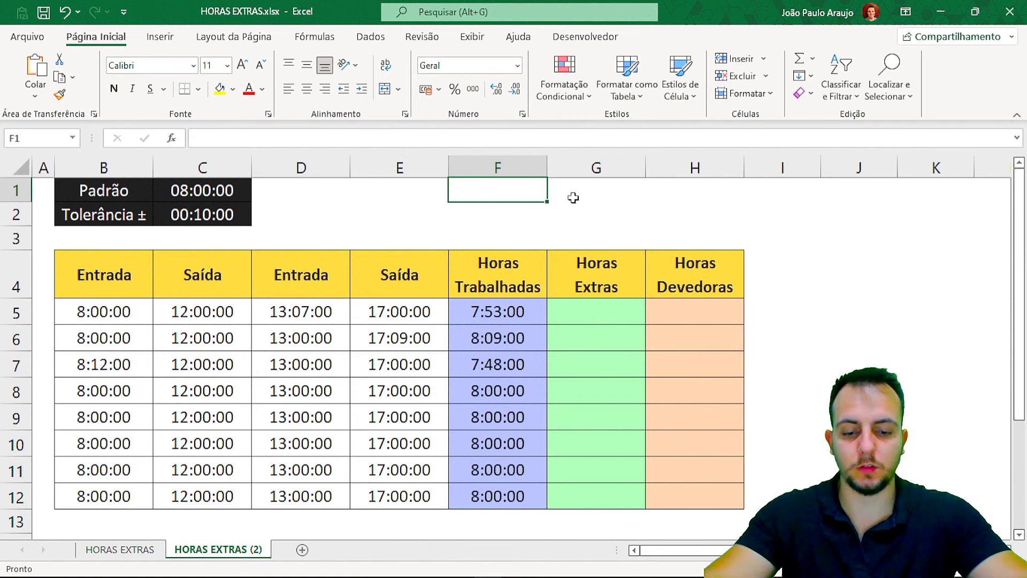
text(10)
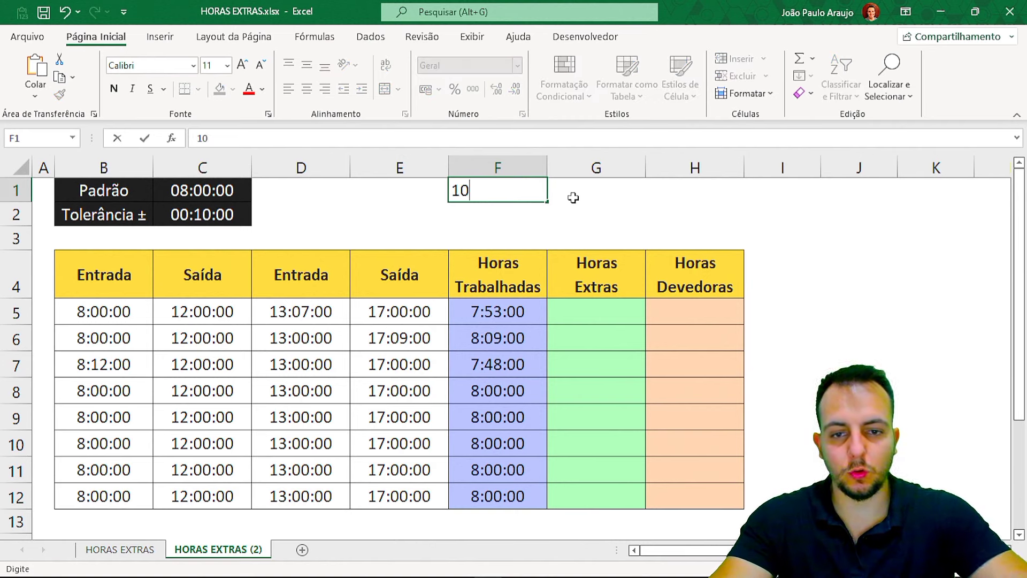
key(Tab)
text(5)
key(Return)
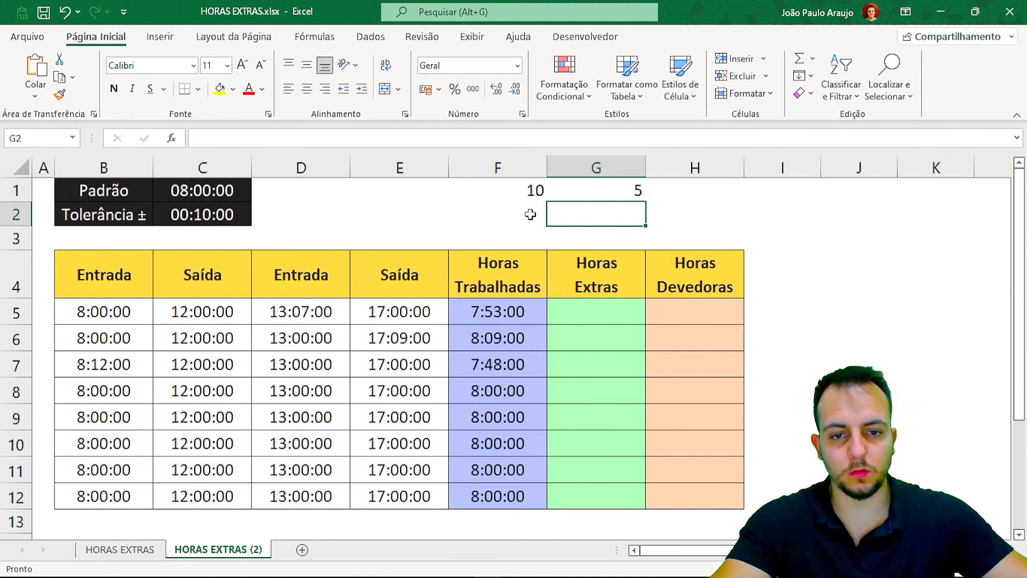
Enter the subtraction formula =F1-G1 in F2.
click(530, 214)
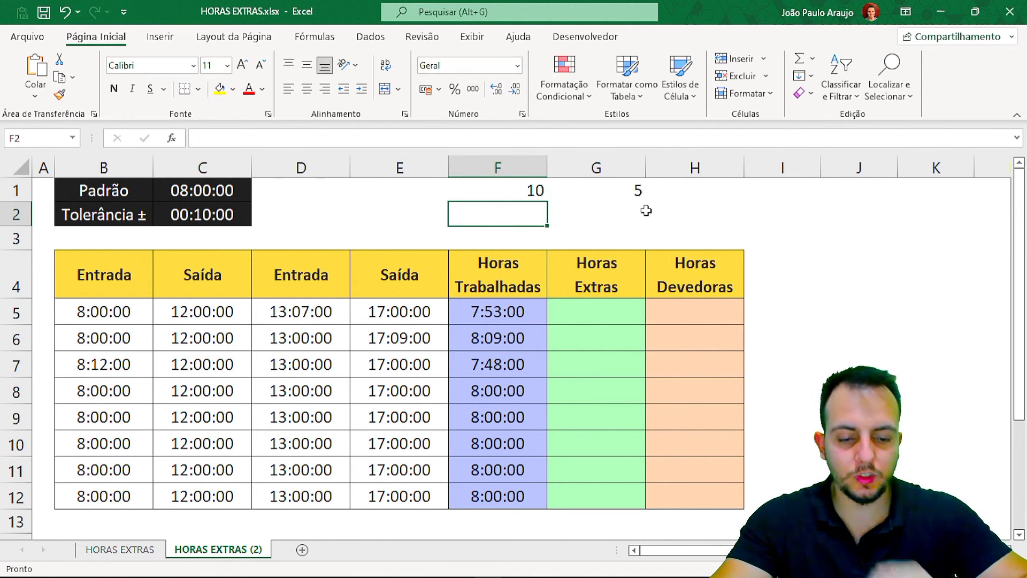
text(=)
click(543, 191)
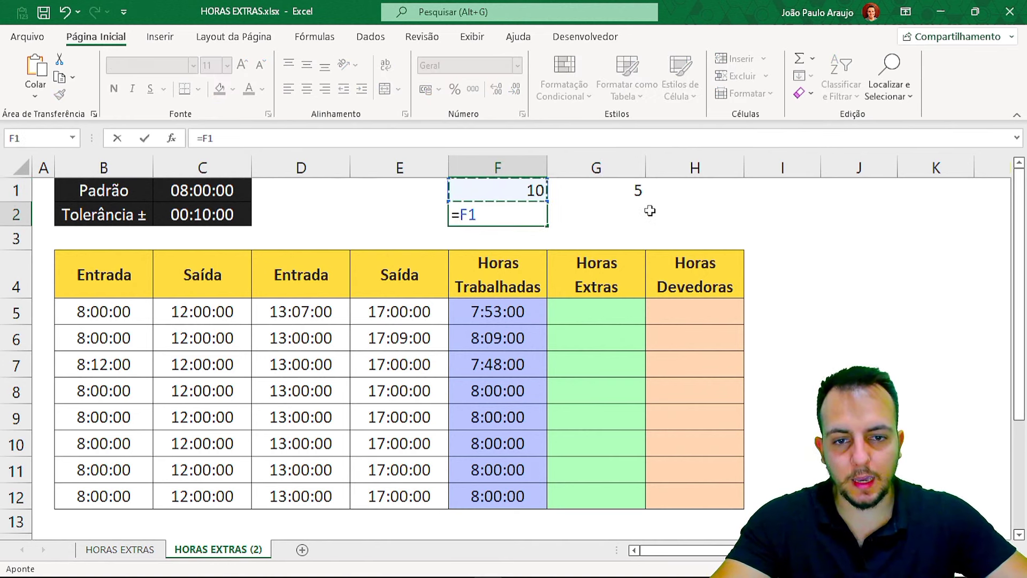
text(-)
click(615, 192)
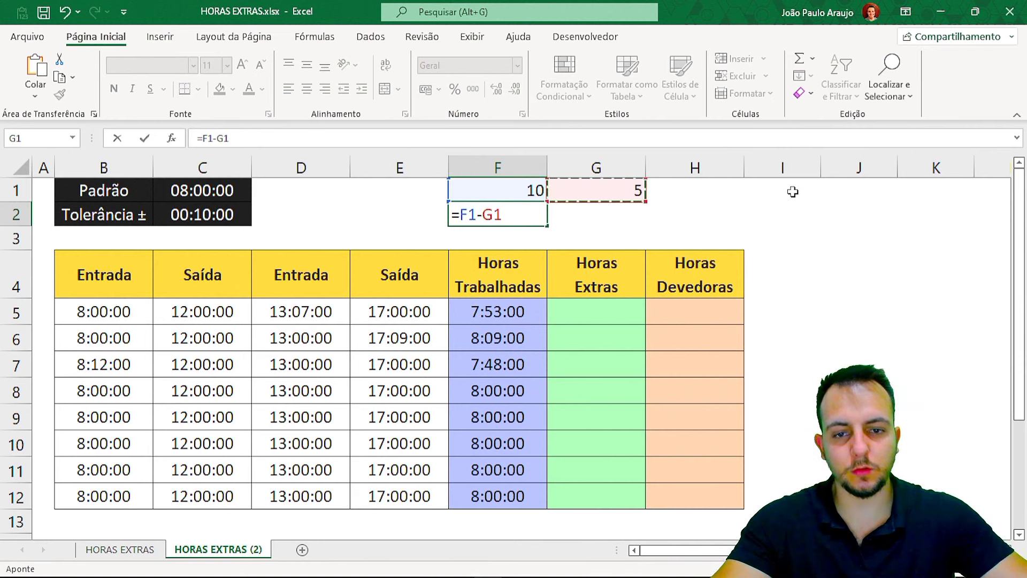
key(Return)
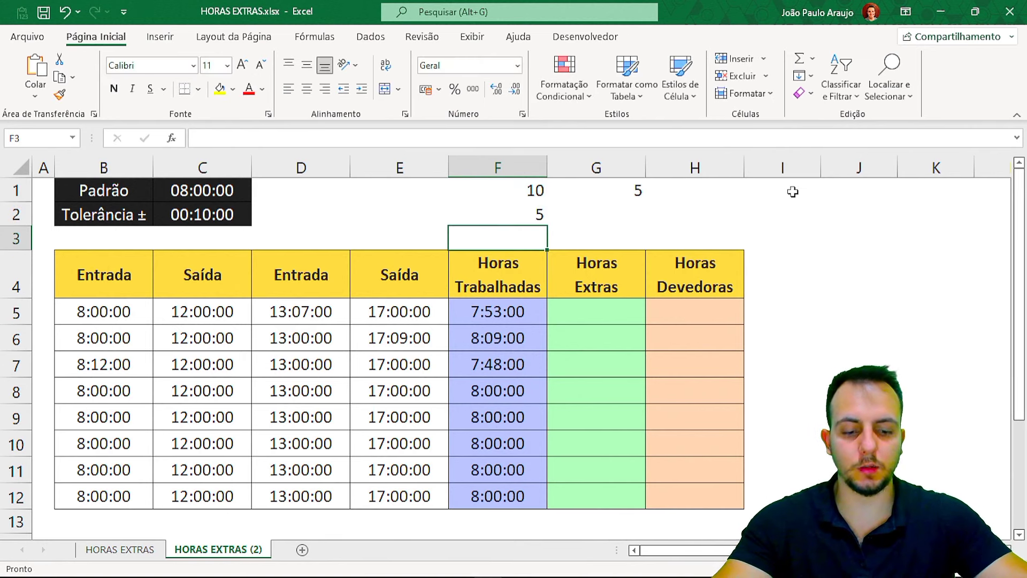
Replace the formula in F2 with the reversed subtraction =G1-F1.
click(522, 216)
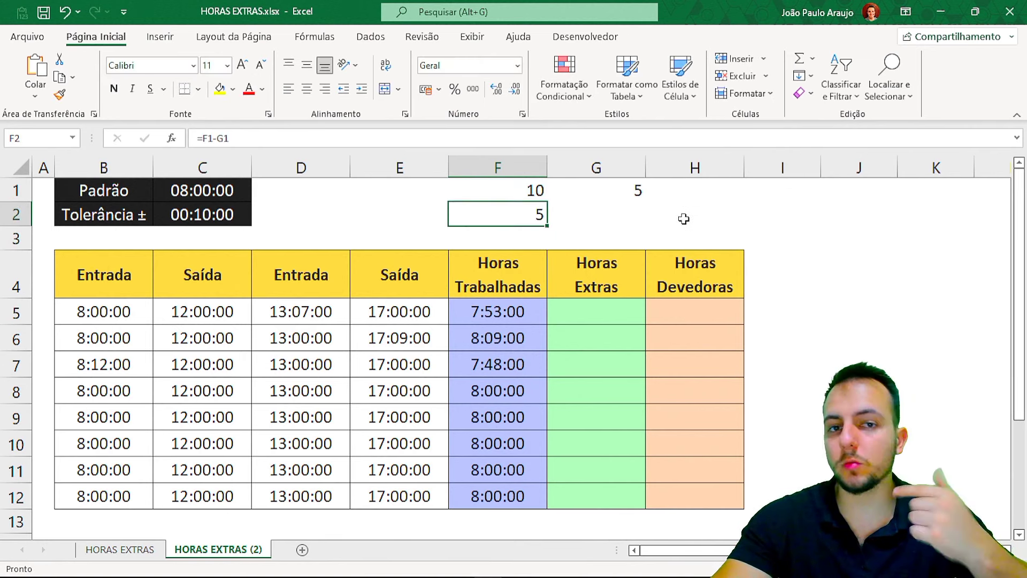
text(=)
click(630, 192)
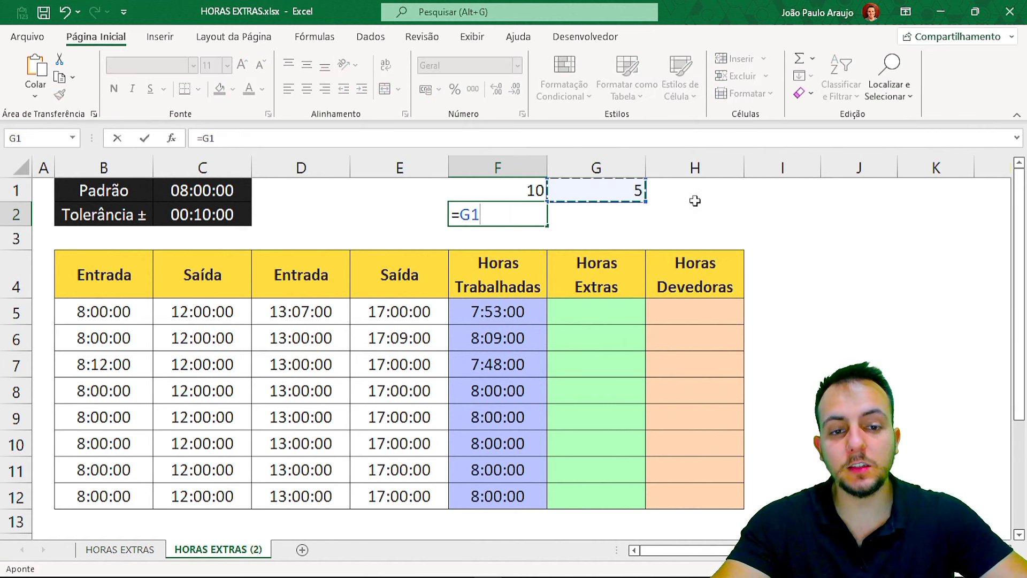
text(-)
click(534, 190)
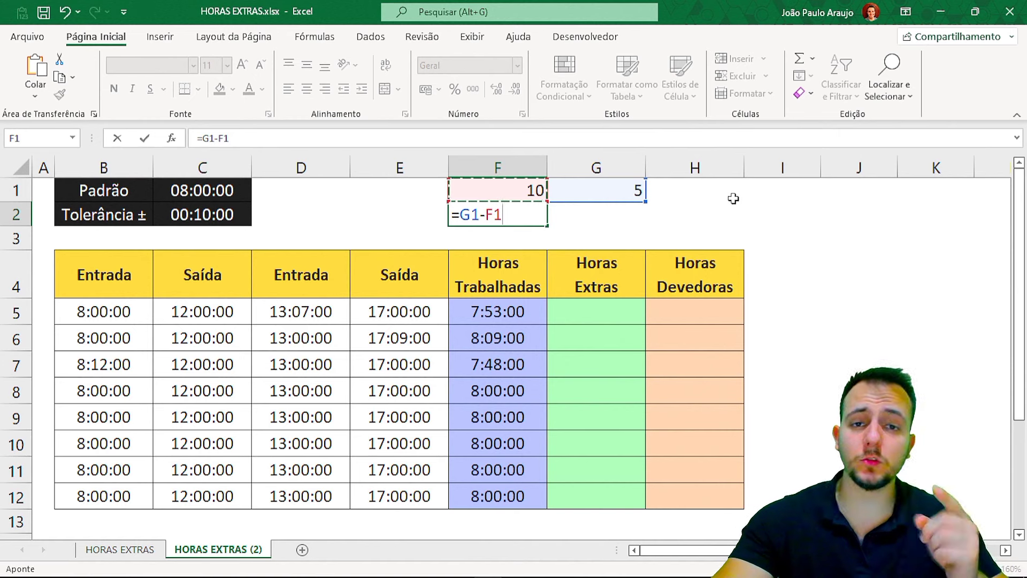
key(Return)
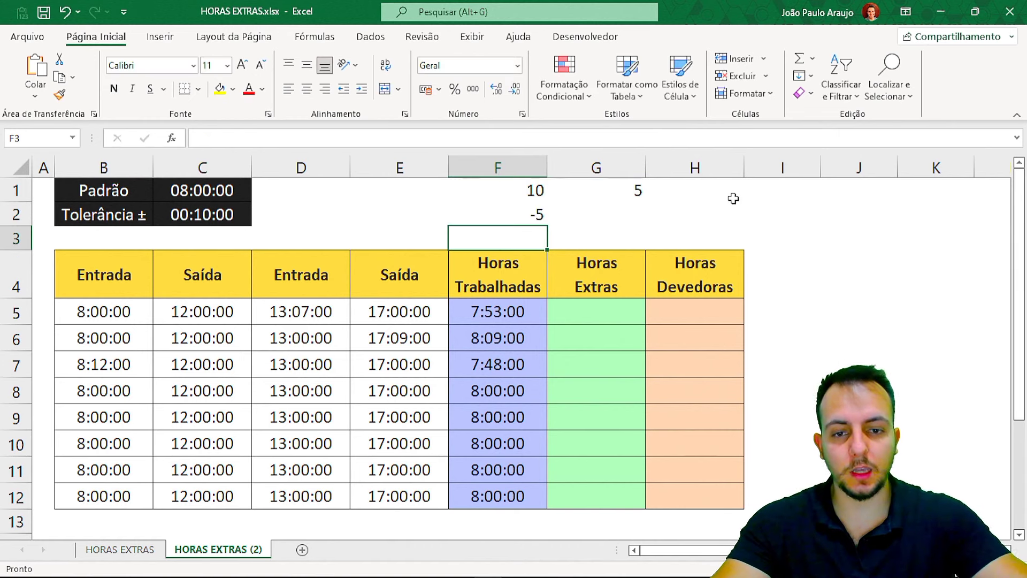
Clear F2 and enter the absolute-value formula =ABS(G1-F1) in it.
click(532, 214)
key(Delete)
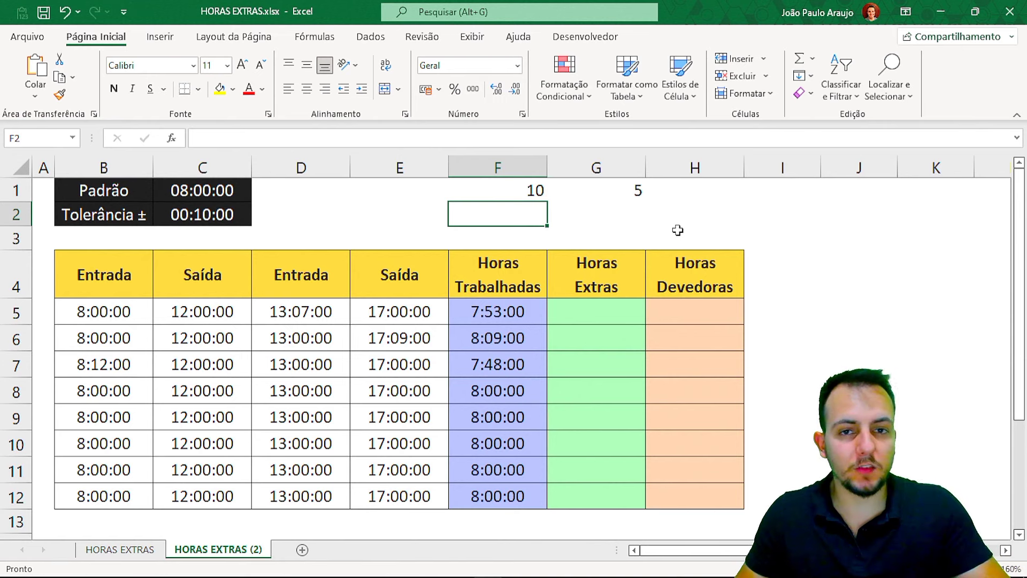
text(=abs)
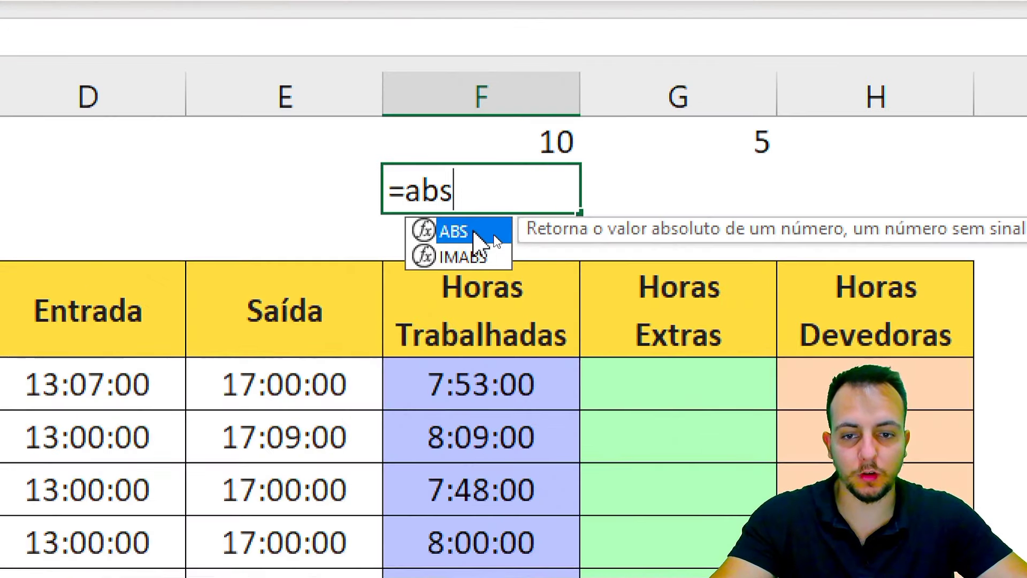
double_click(479, 238)
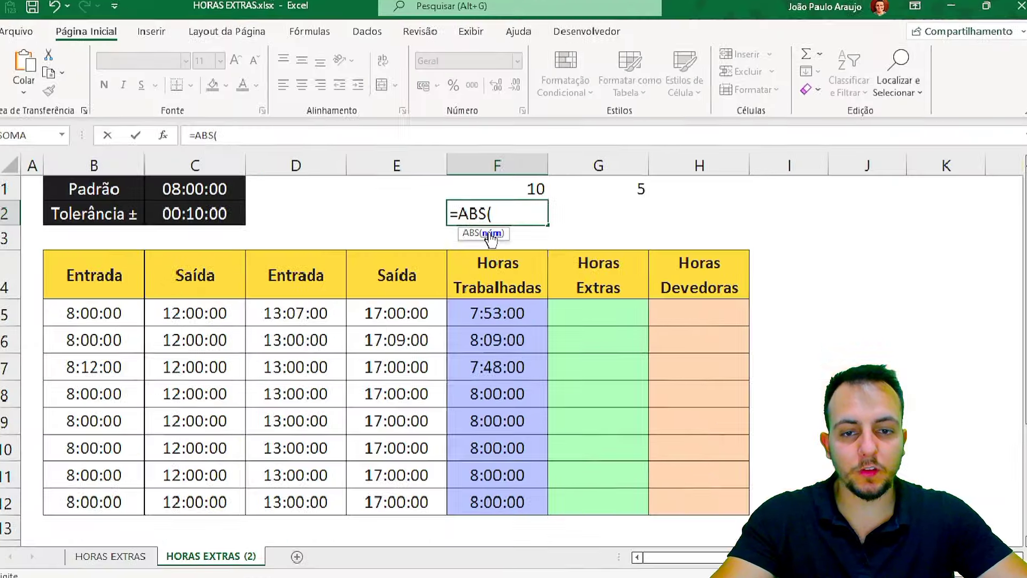
click(616, 191)
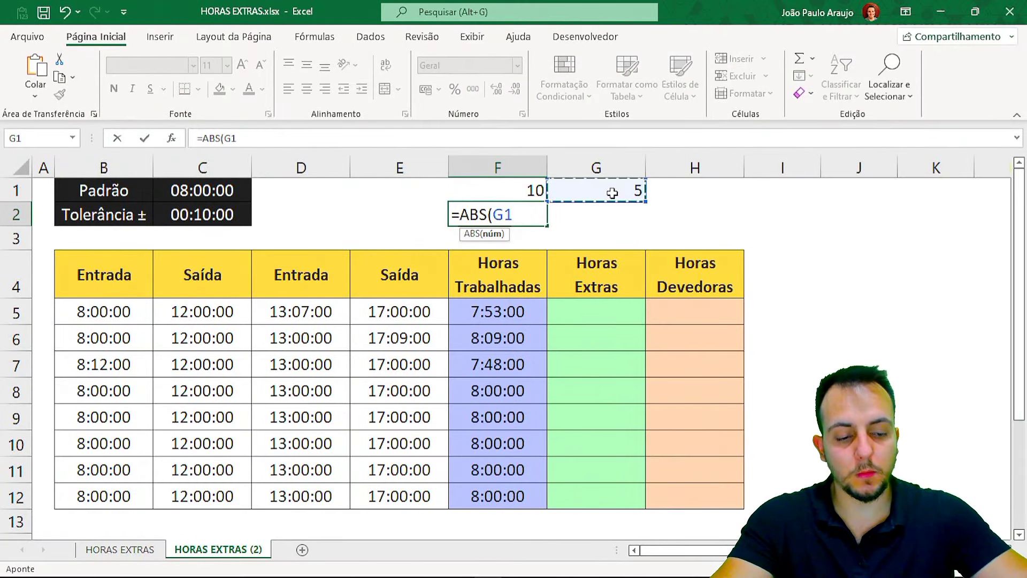
text(-)
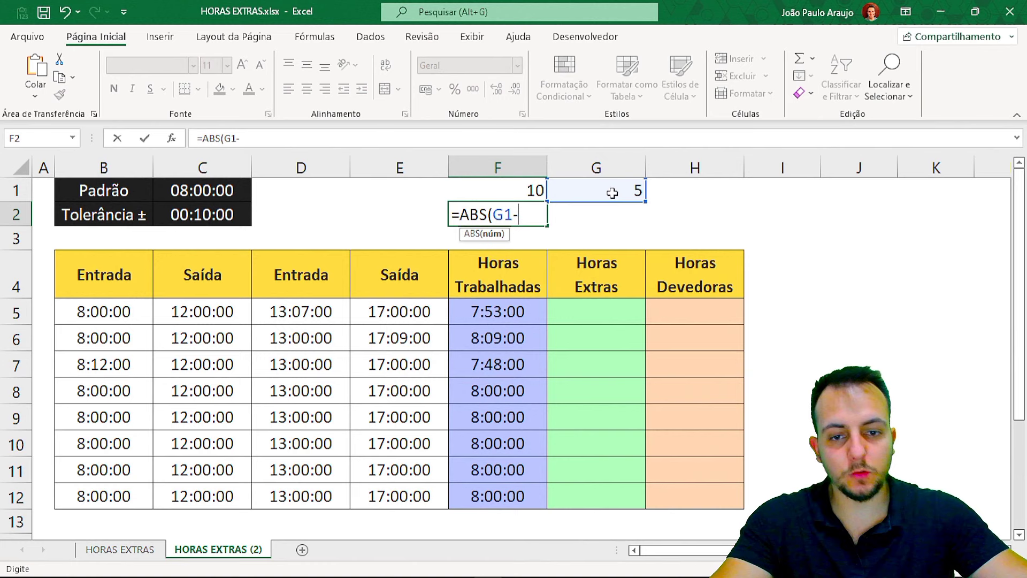
click(520, 192)
text())
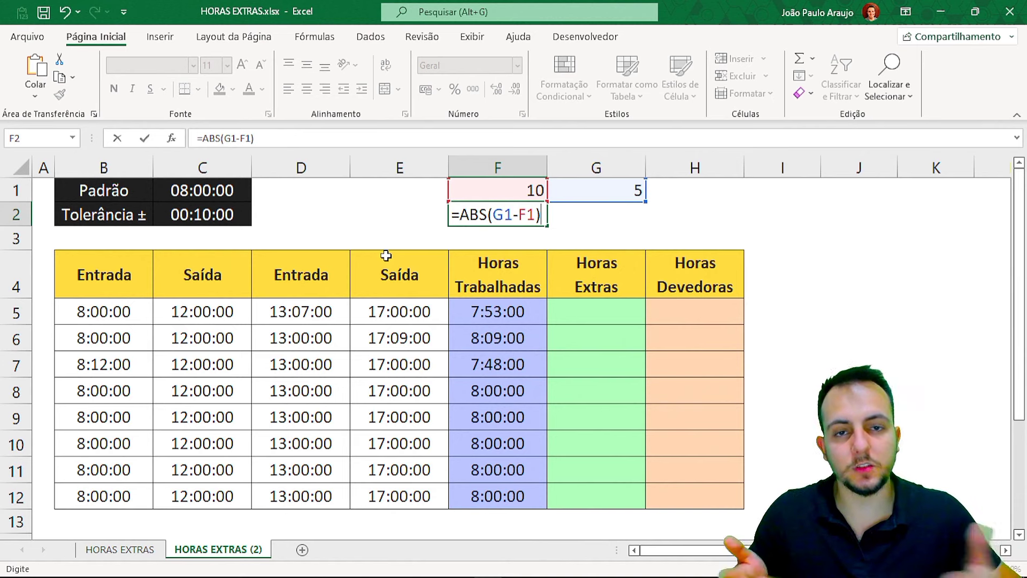
key(Return)
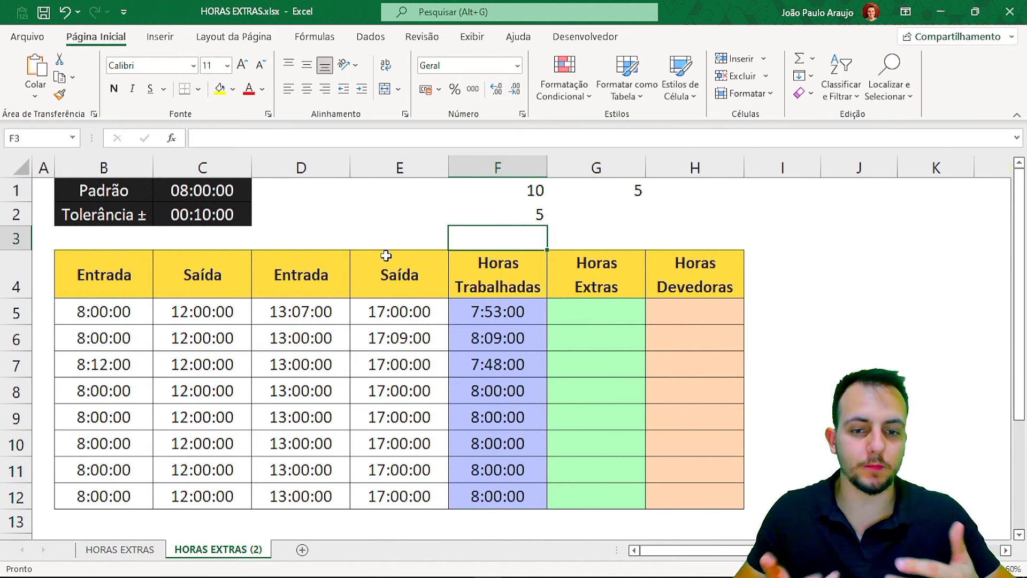
Clear the sample values and formula from F1:G2 and select G5.
drag(509, 191, 635, 217)
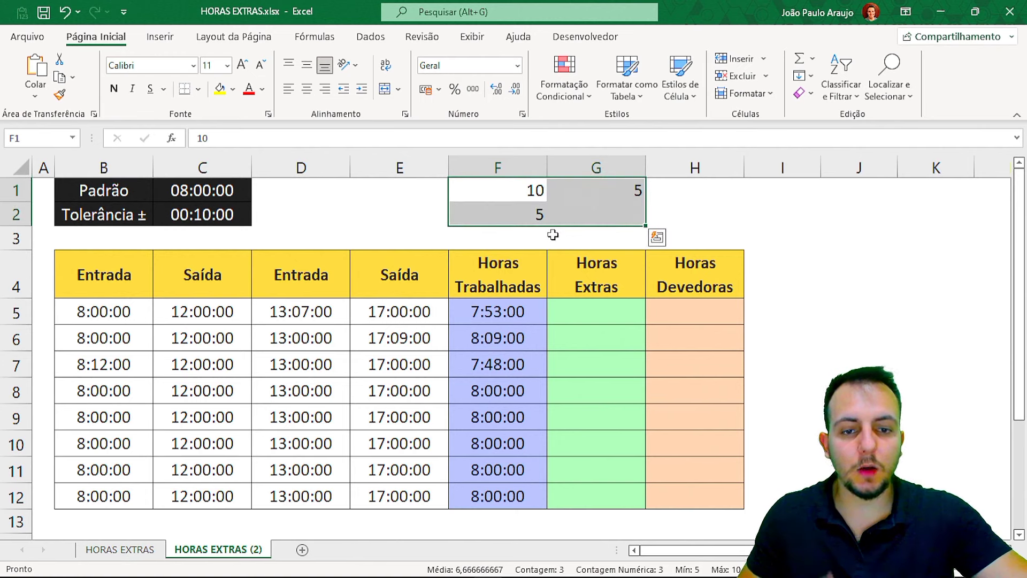
key(Delete)
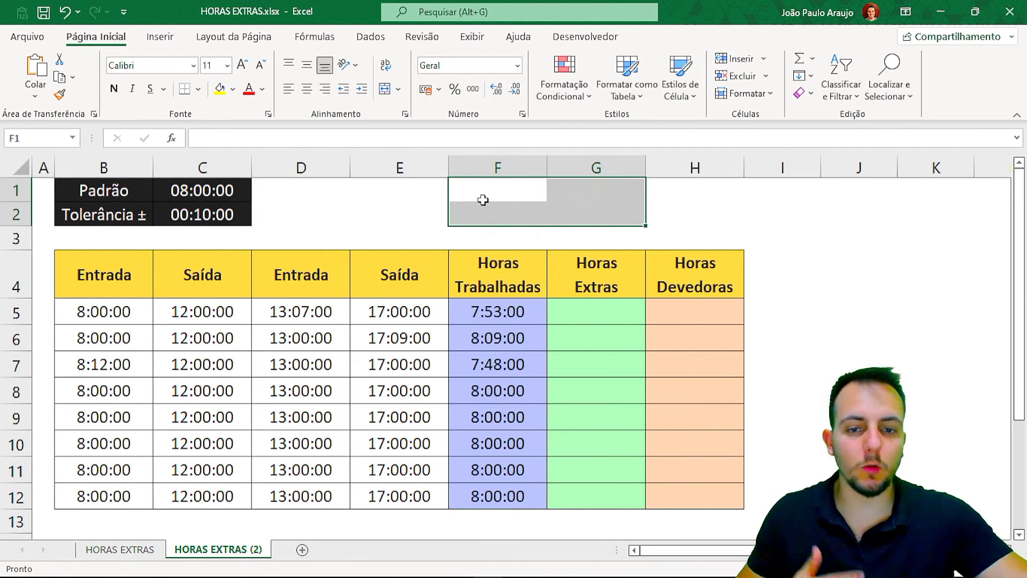
click(483, 202)
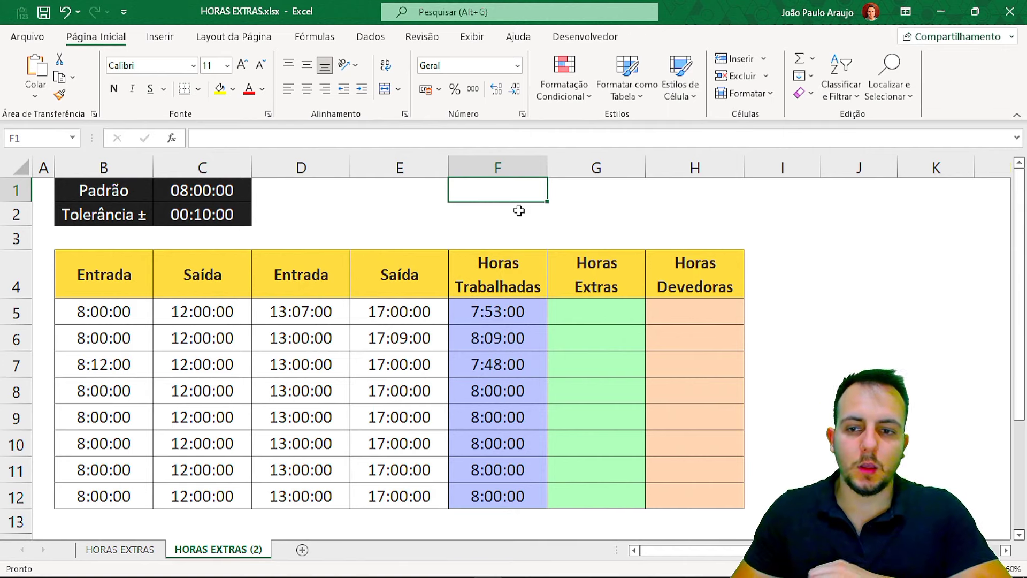
click(615, 318)
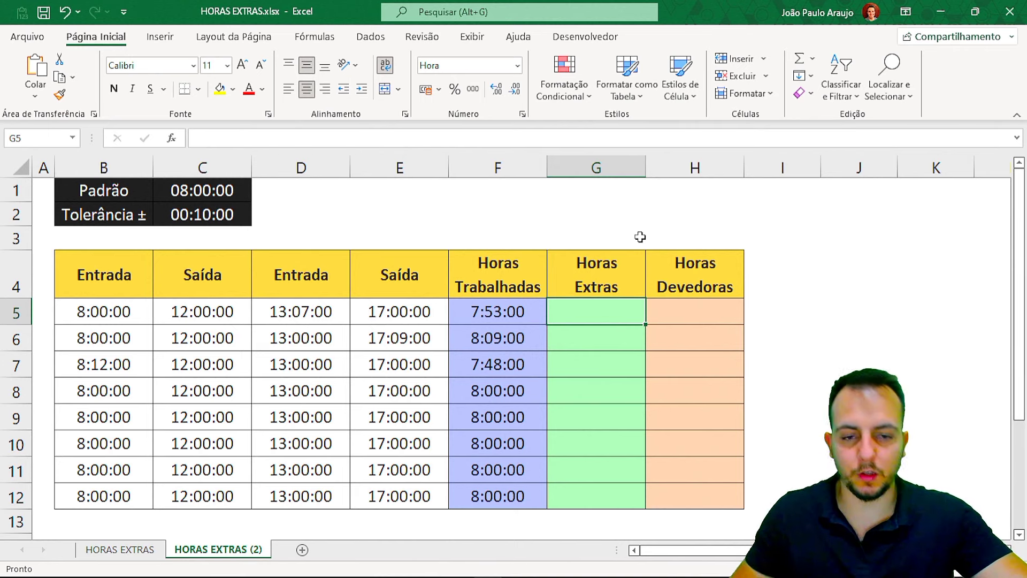
key(ctrl+2)
drag(265, 211, 376, 211)
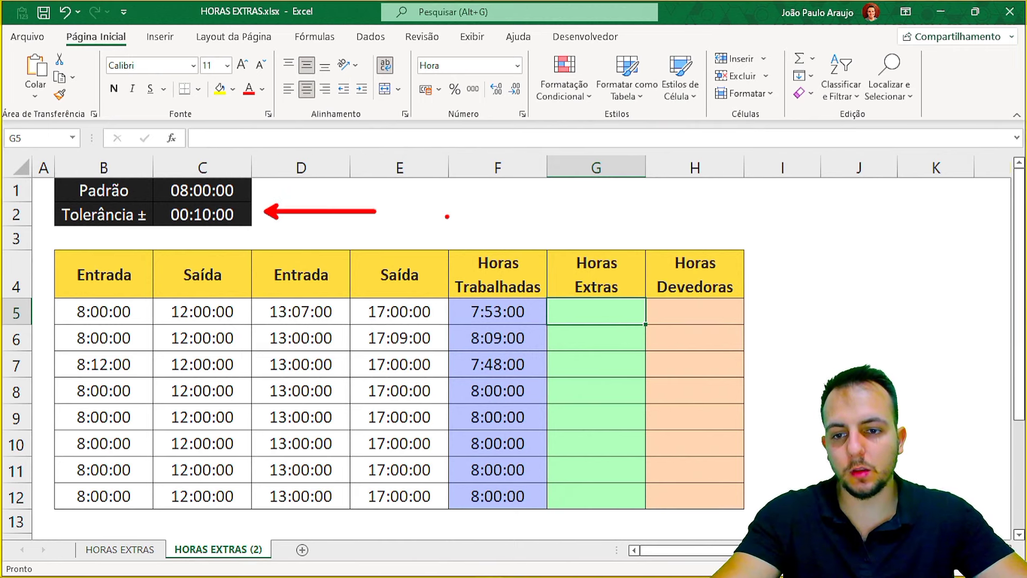
key(Escape)
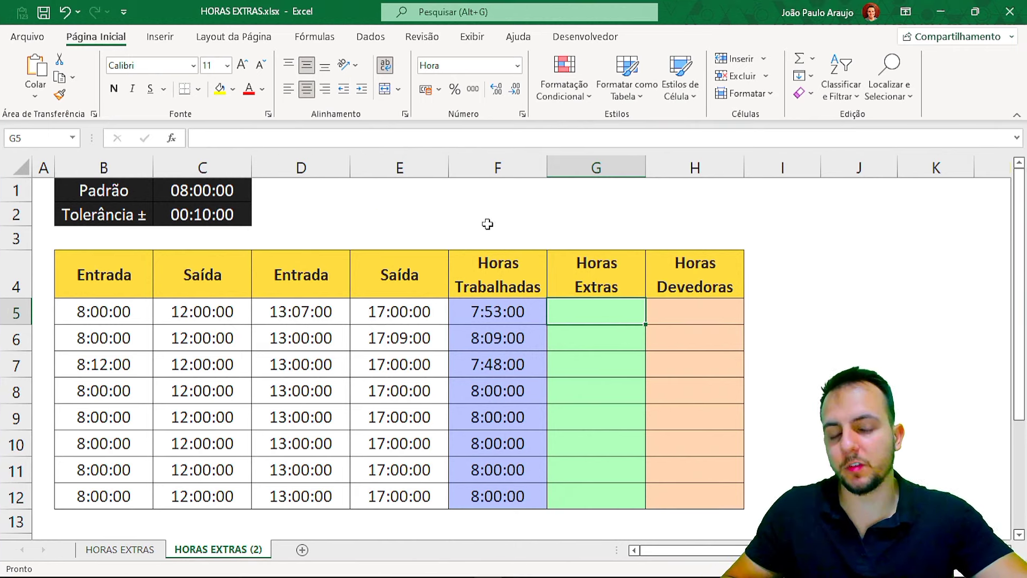
Start an SE formula in G5 whose logical test begins with the parenthesised difference (F5-$C$1), with C1 as an absolute reference.
text(=SE)
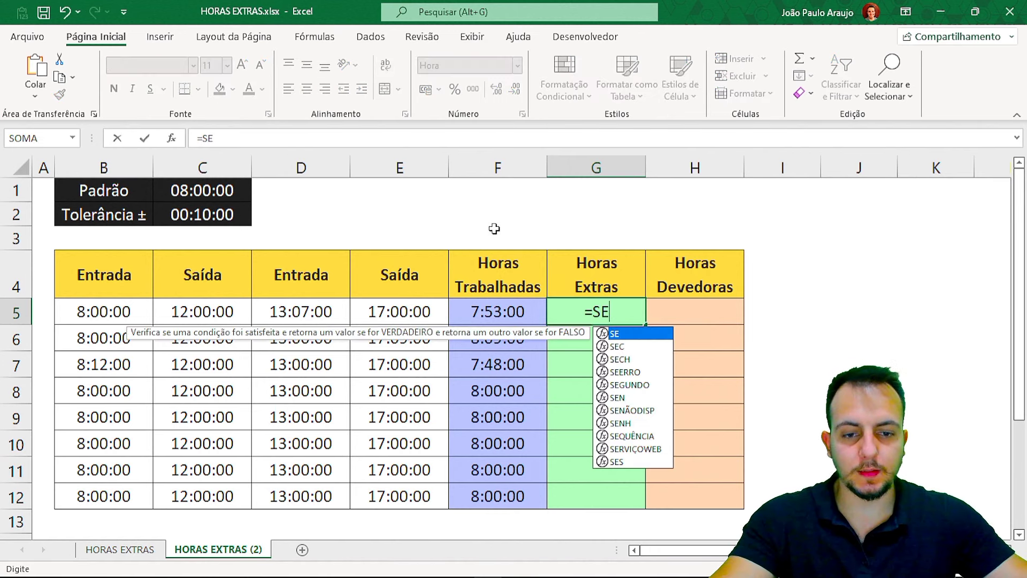
double_click(613, 333)
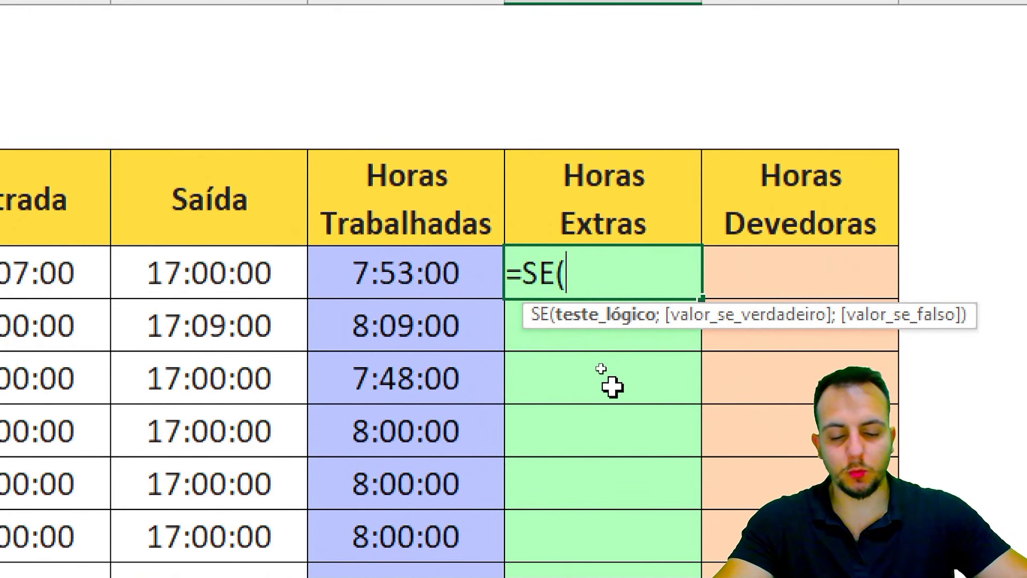
text(()
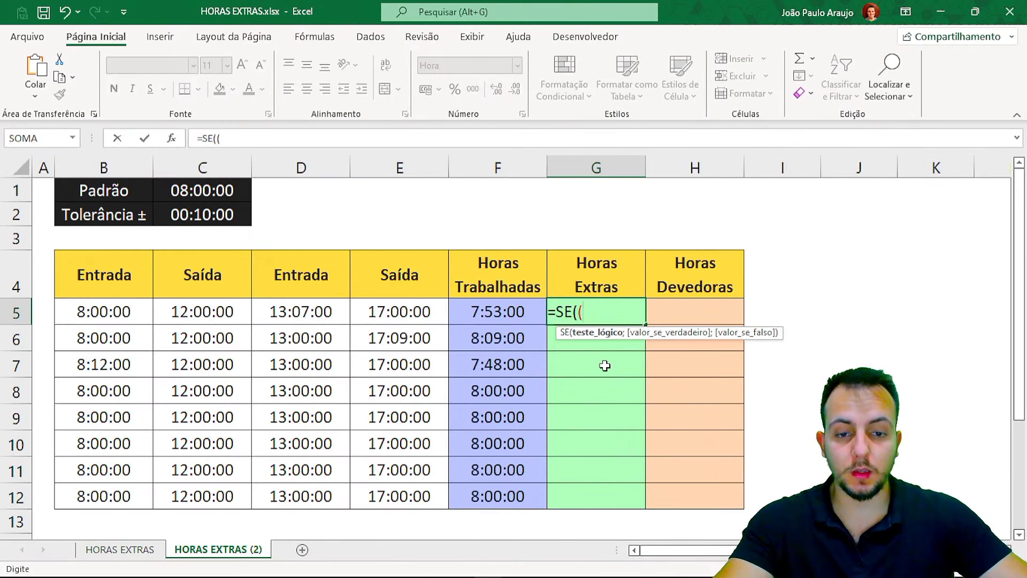
click(385, 273)
text(-)
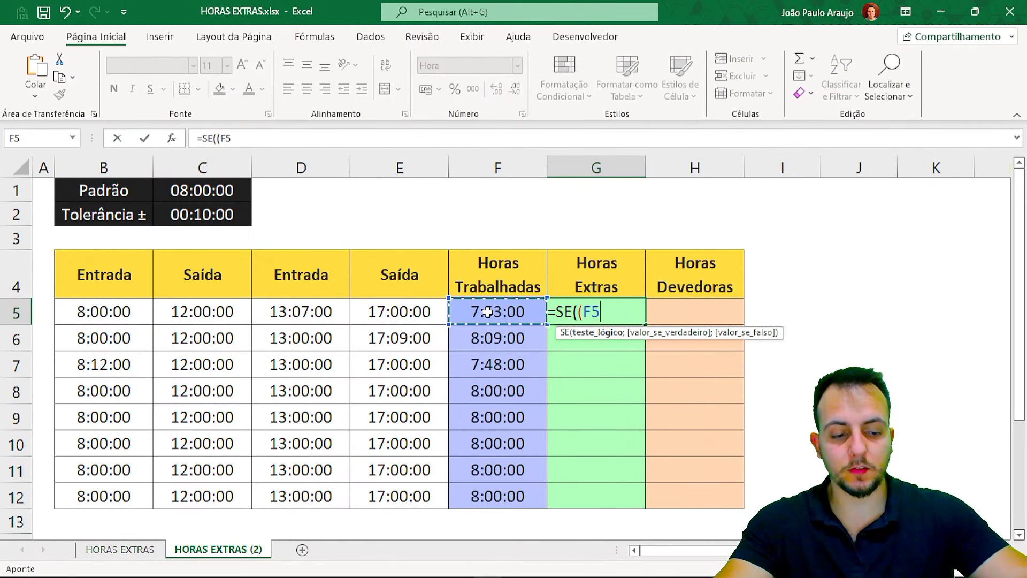
click(216, 198)
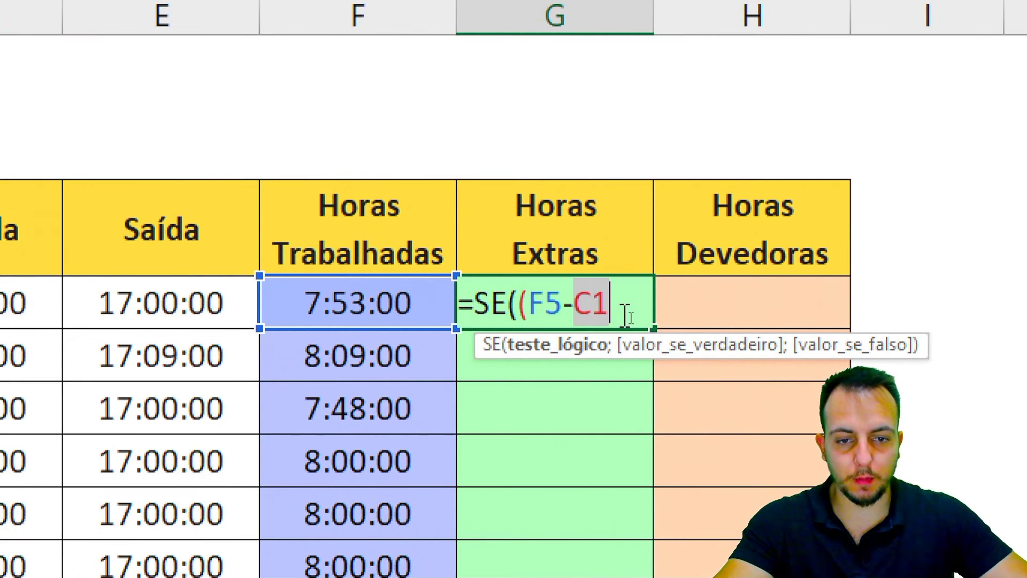
key(F4)
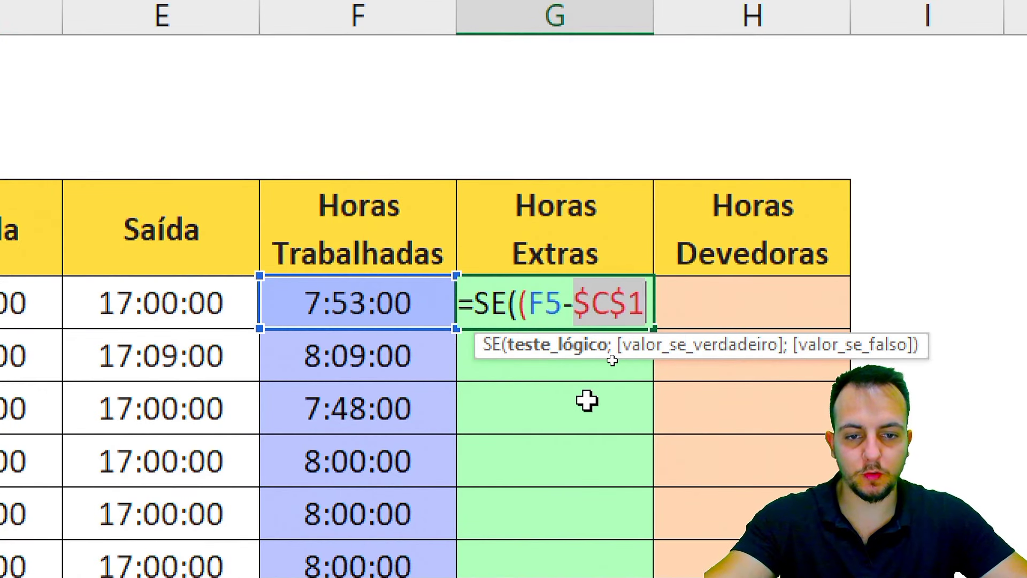
click(649, 309)
text())
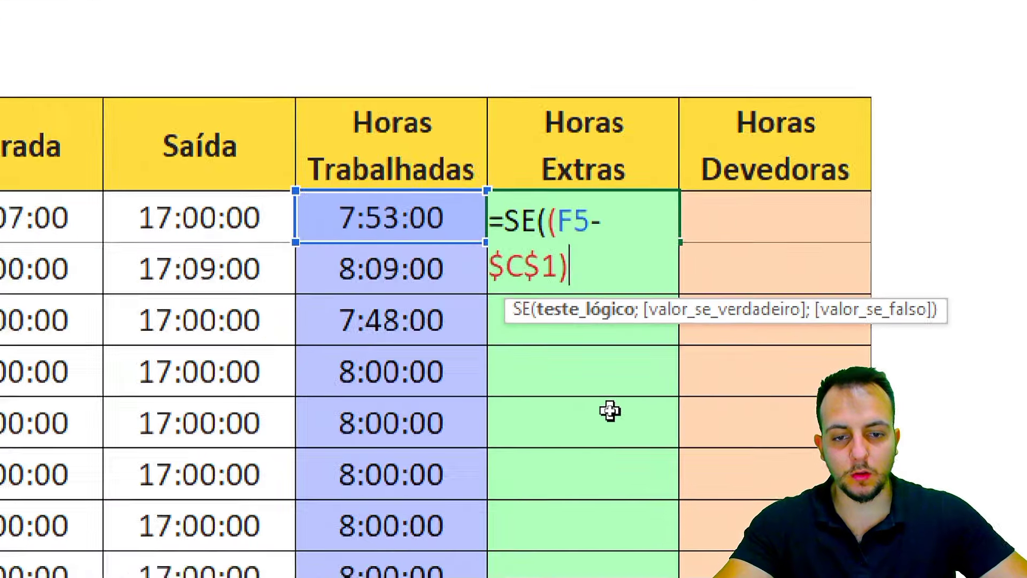
Complete the logical test in G5 by comparing the difference with the tolerance as >$C$2, ending the argument with a semicolon.
text(>)
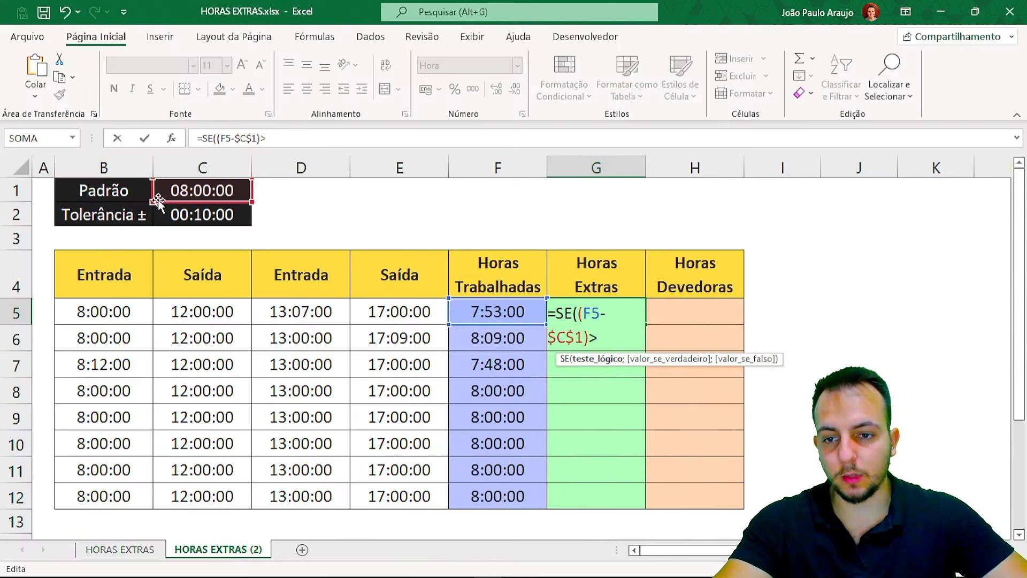
click(160, 211)
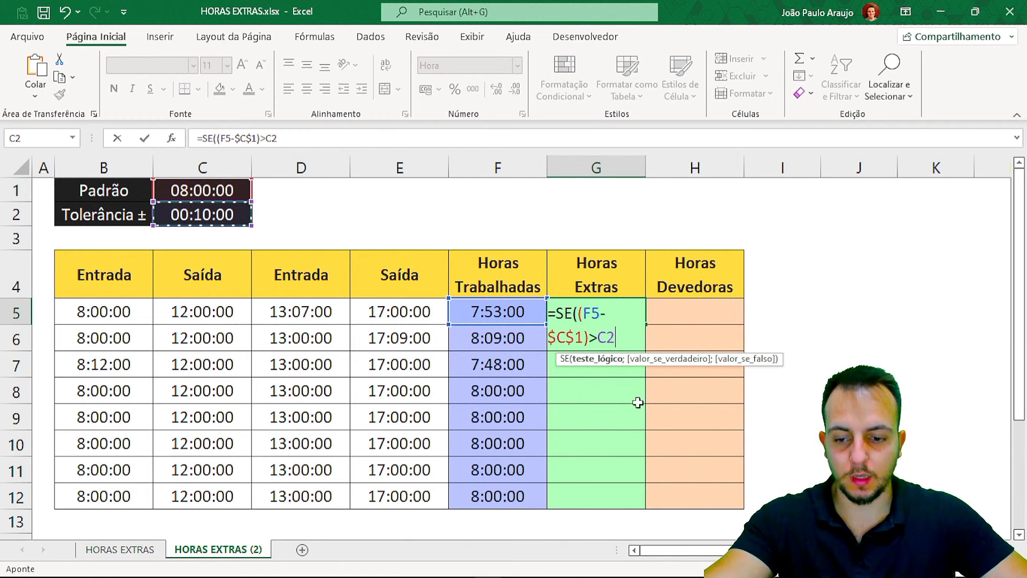
key(F4)
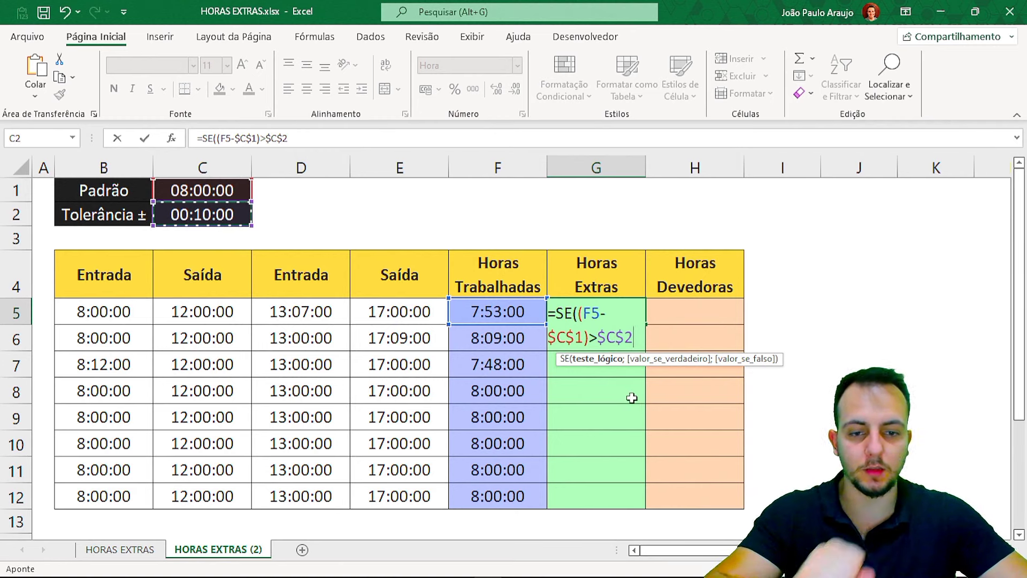
text())
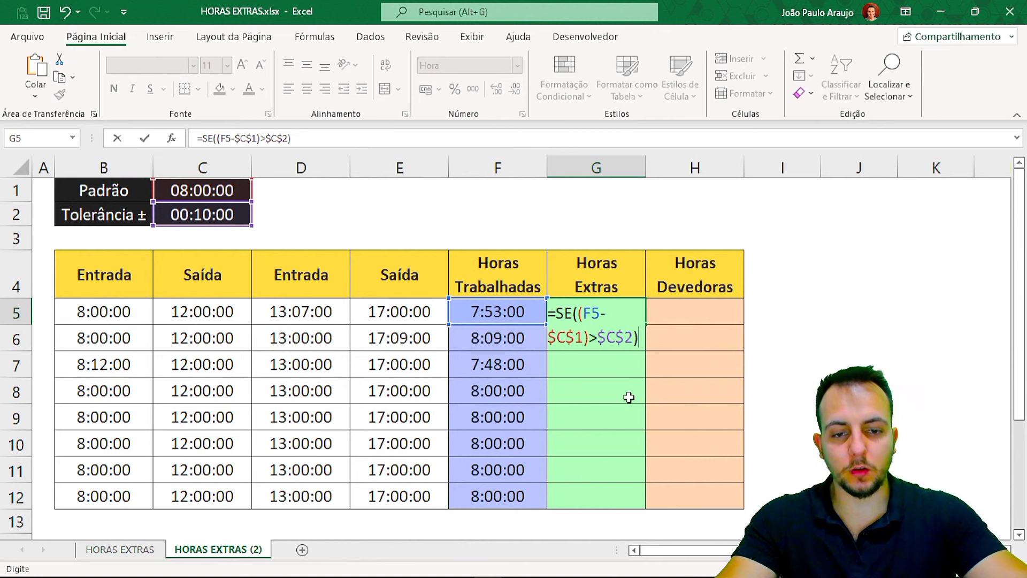
key(Num_Lock)
key(BackSpace)
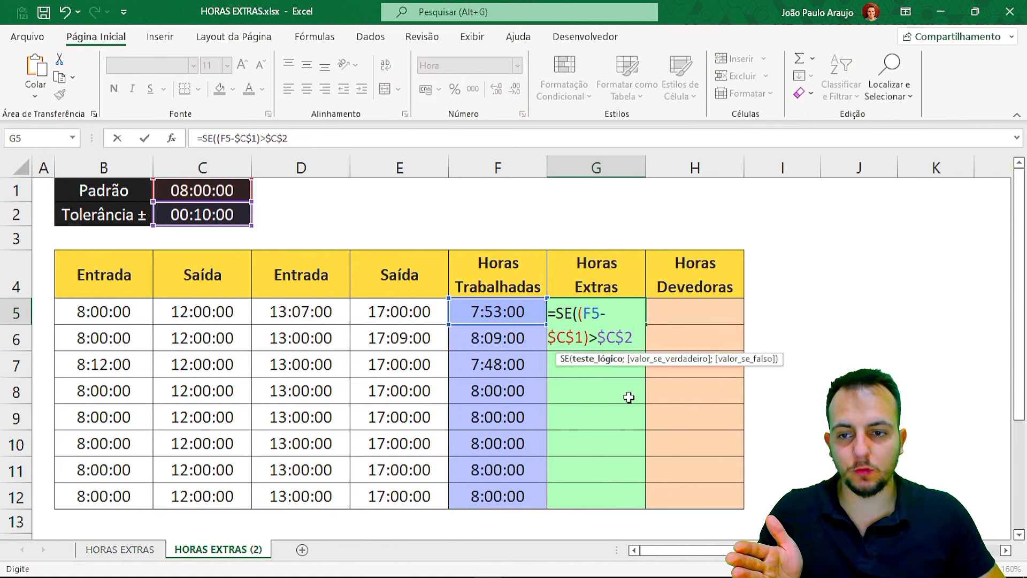
text(;)
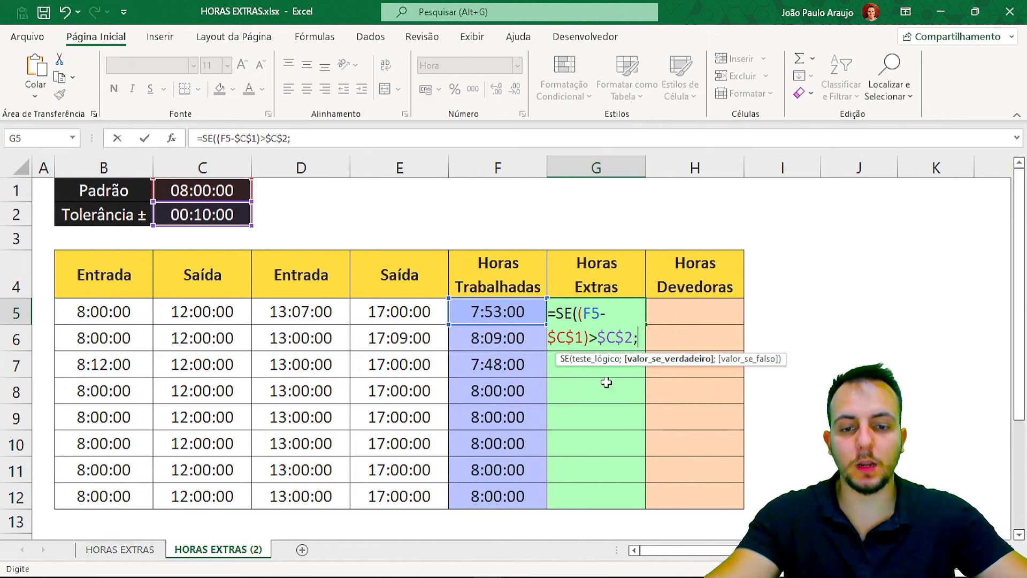
Finish the G5 formula with F5-$C$1 as the true value and 0 as the false value, and enter it.
click(527, 308)
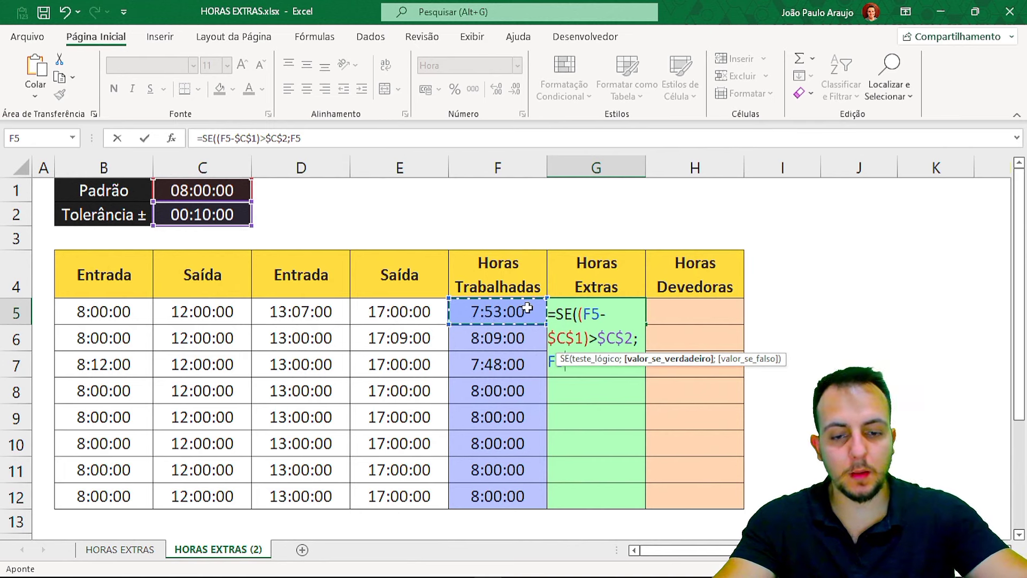
text(-)
click(222, 192)
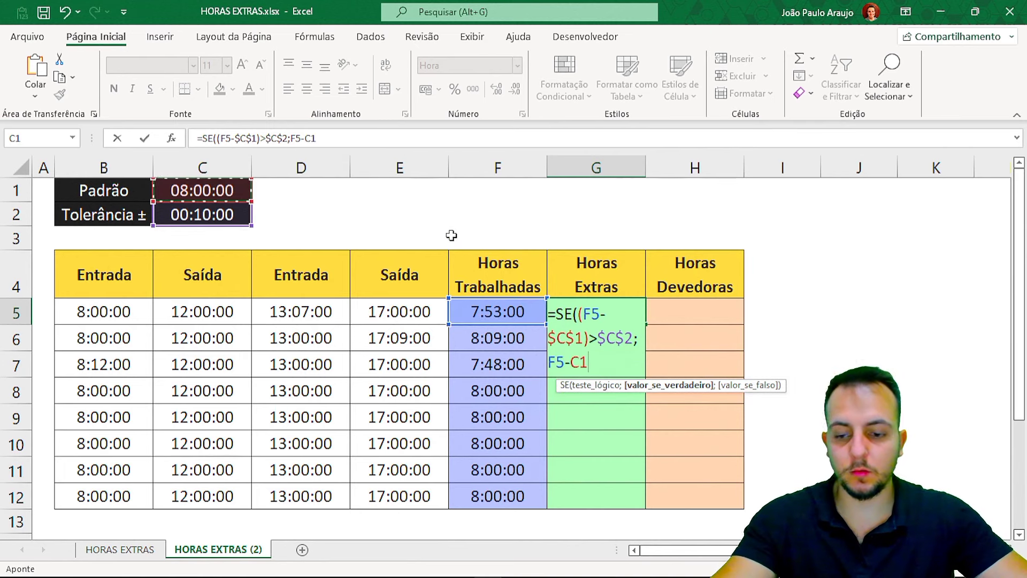
key(F4)
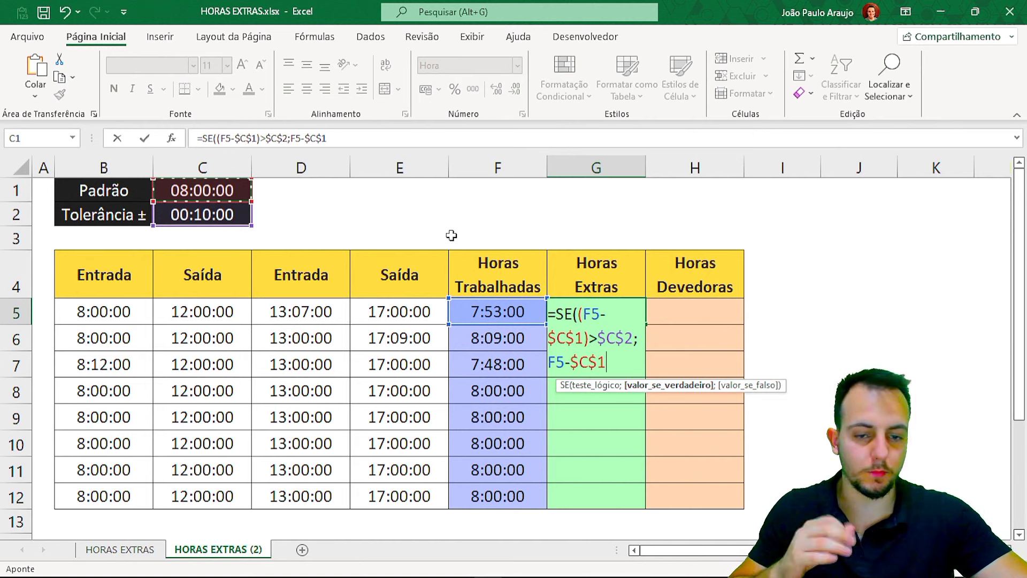
text(;)
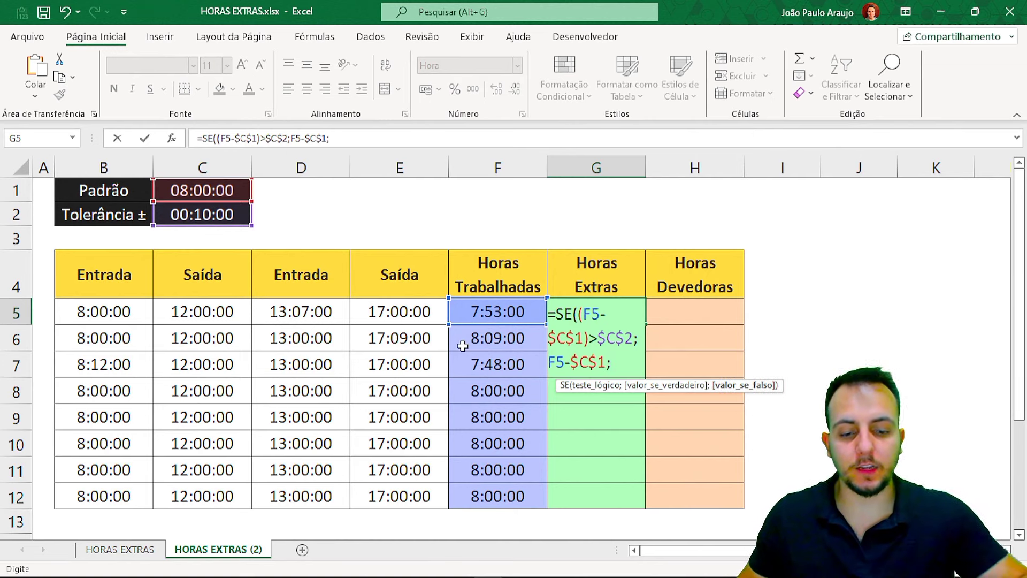
text(0))
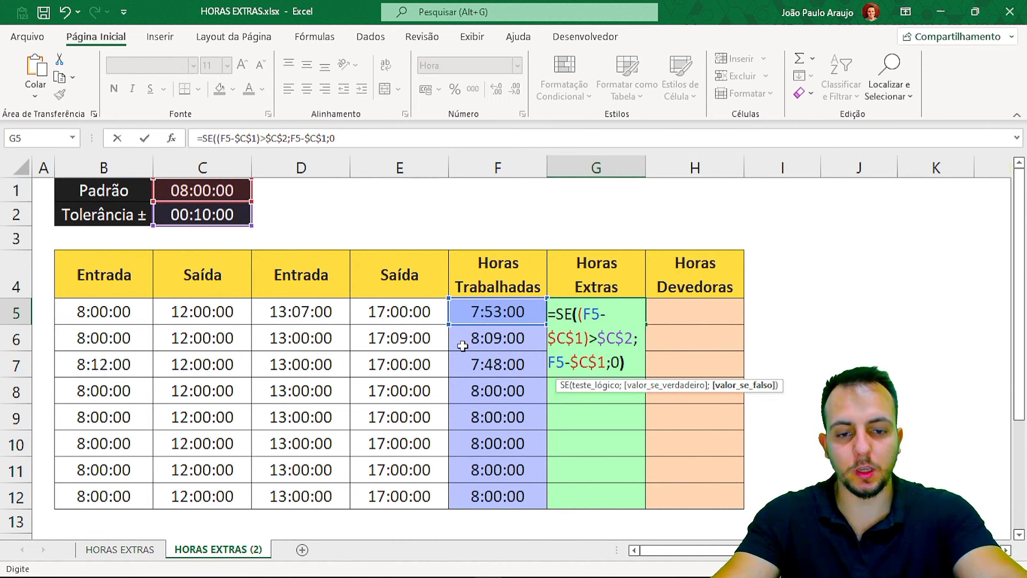
key(Return)
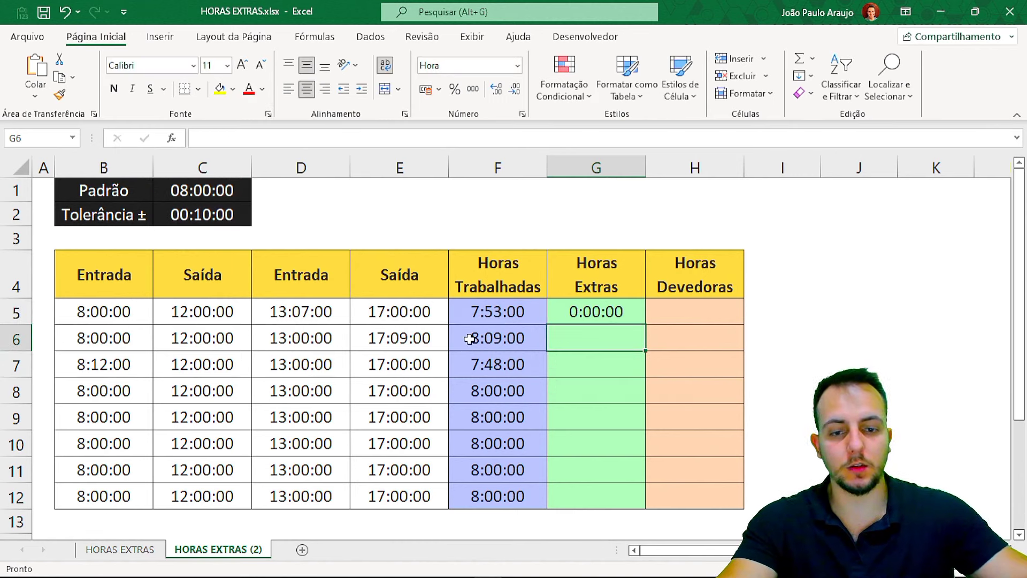
Fill the Horas Extras formula from G5 down through G12.
click(625, 315)
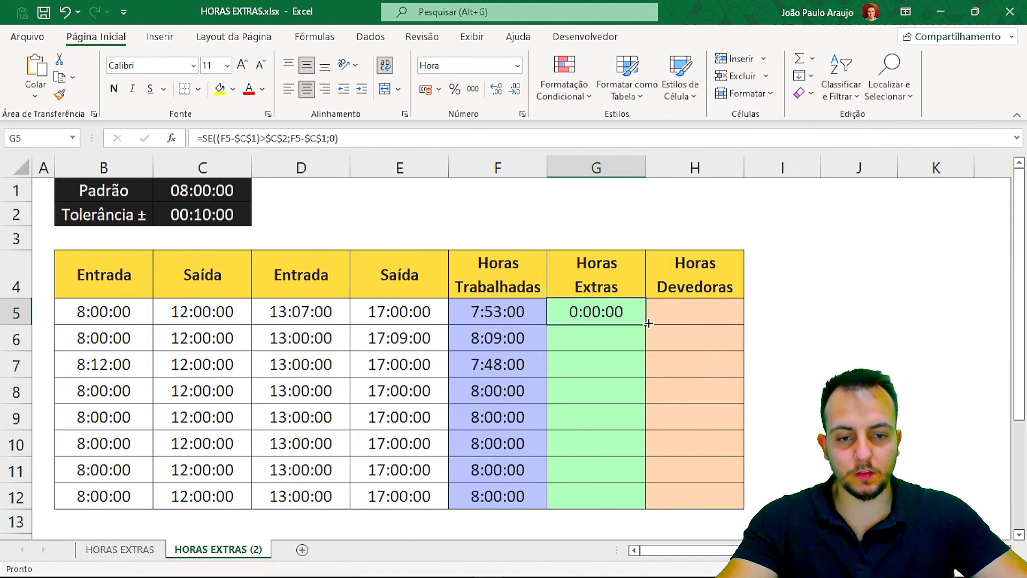
drag(646, 324, 634, 496)
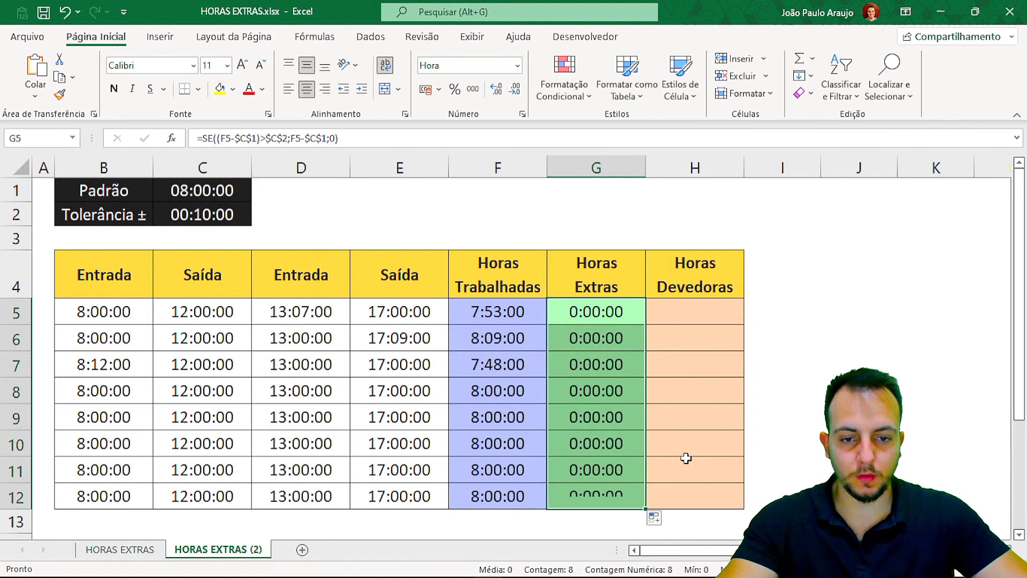
click(622, 449)
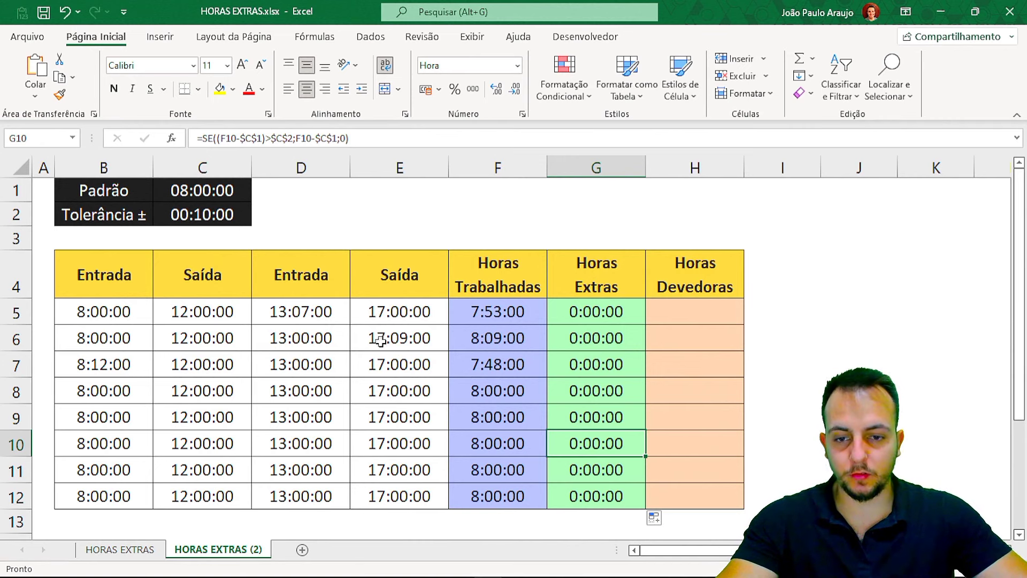
Change the exit time in E6 to 17:12:00 to test the overtime formula beyond the tolerance.
drag(359, 328, 441, 353)
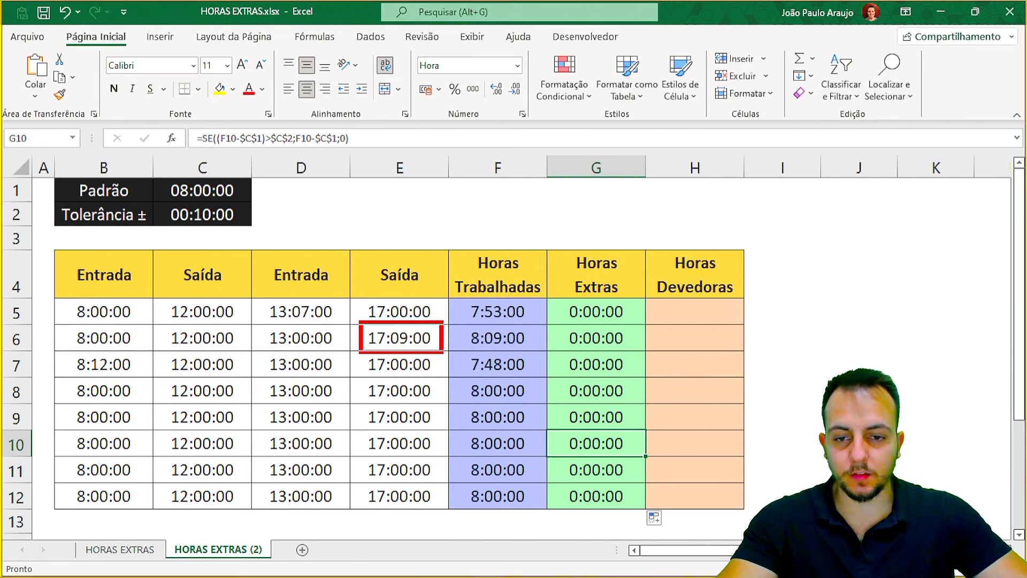
key(Escape)
double_click(394, 343)
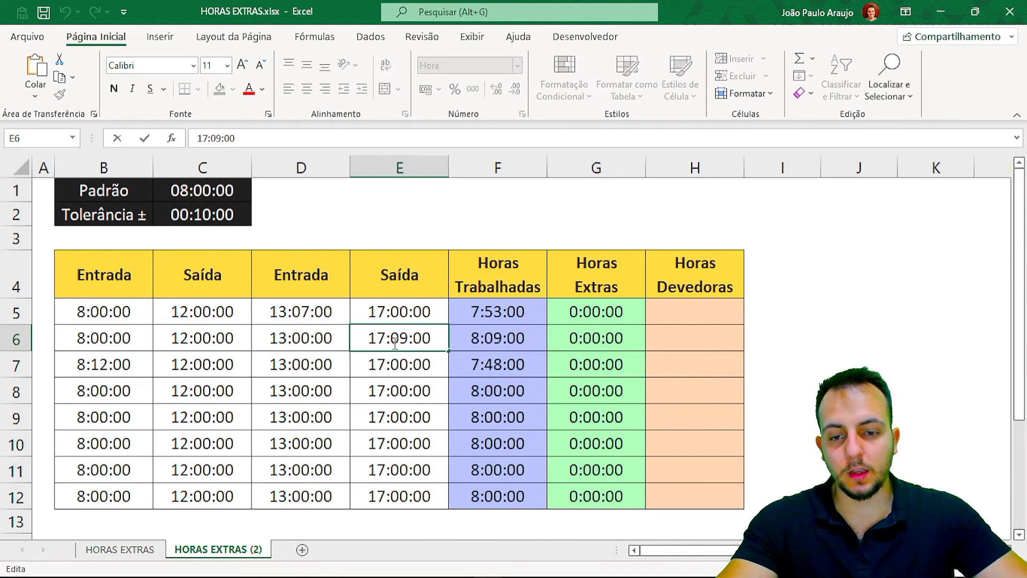
drag(391, 341, 409, 340)
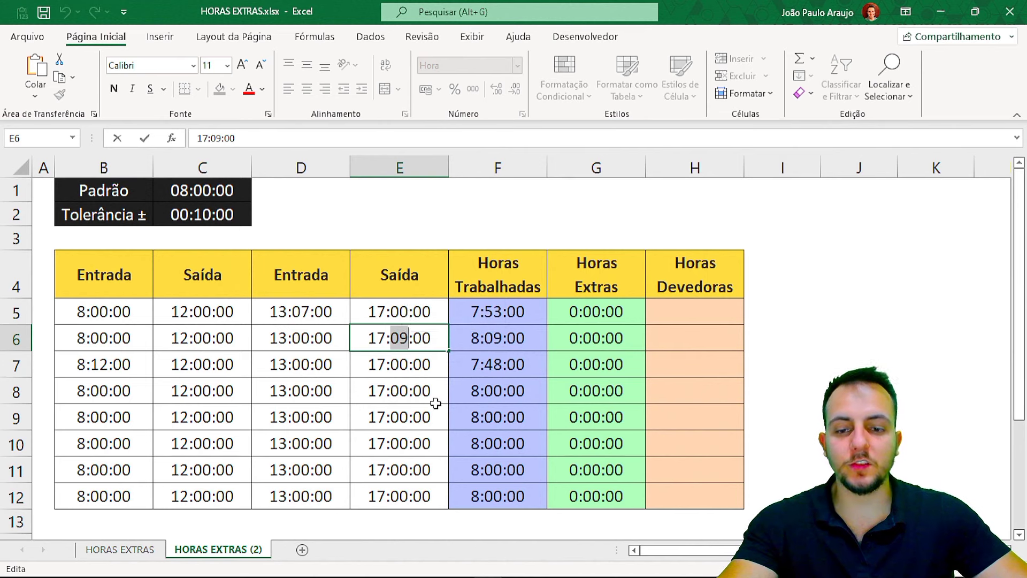
text(12)
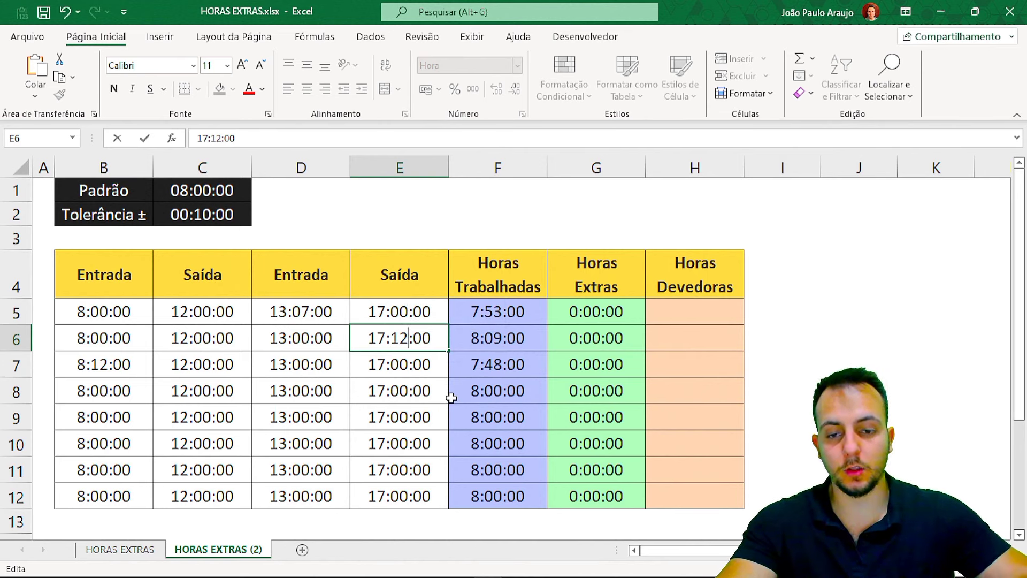
key(Return)
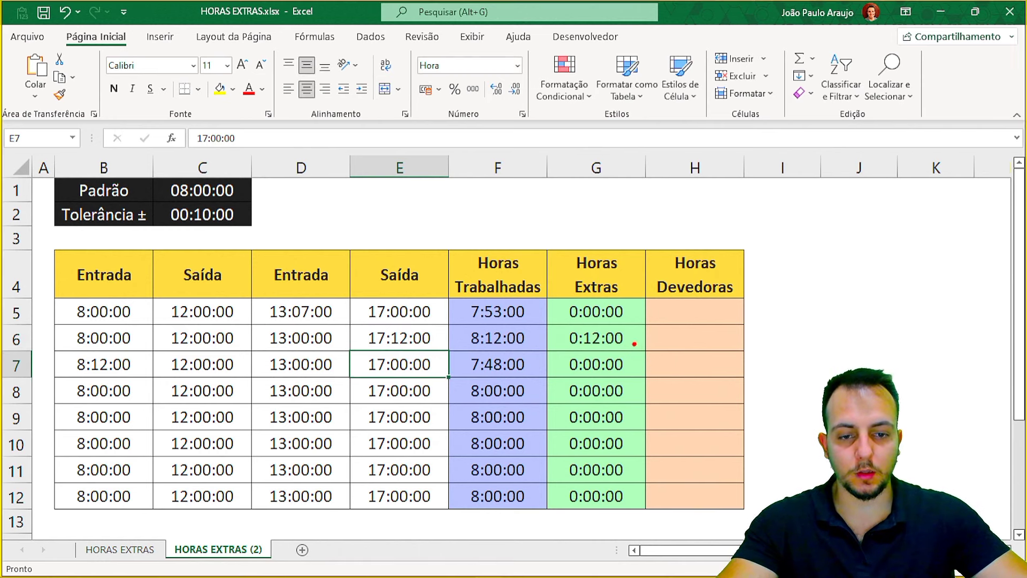
Change the second entry time in D5 to 13:20:00.
double_click(325, 310)
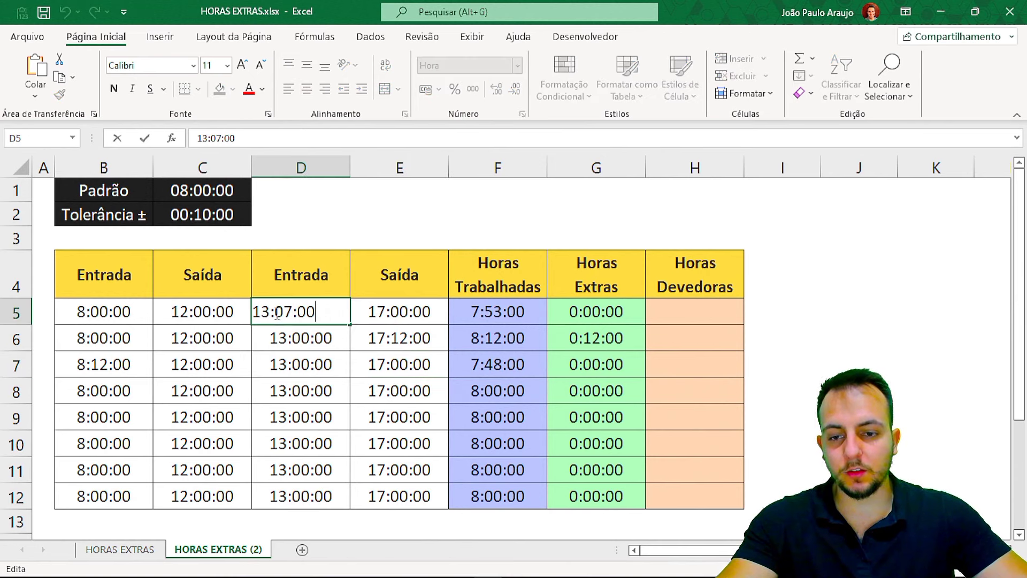
drag(274, 315, 293, 315)
text(20)
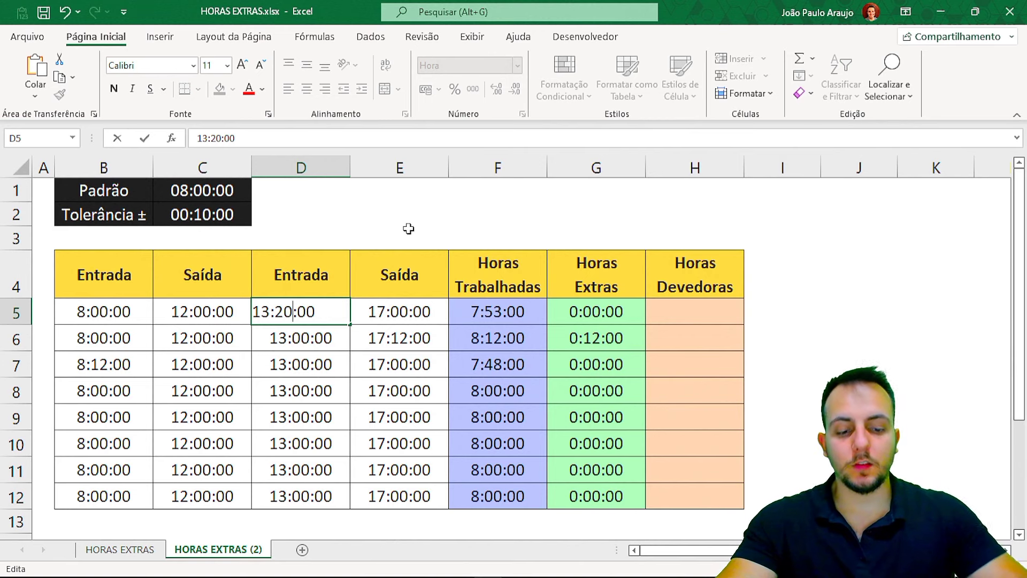
key(Return)
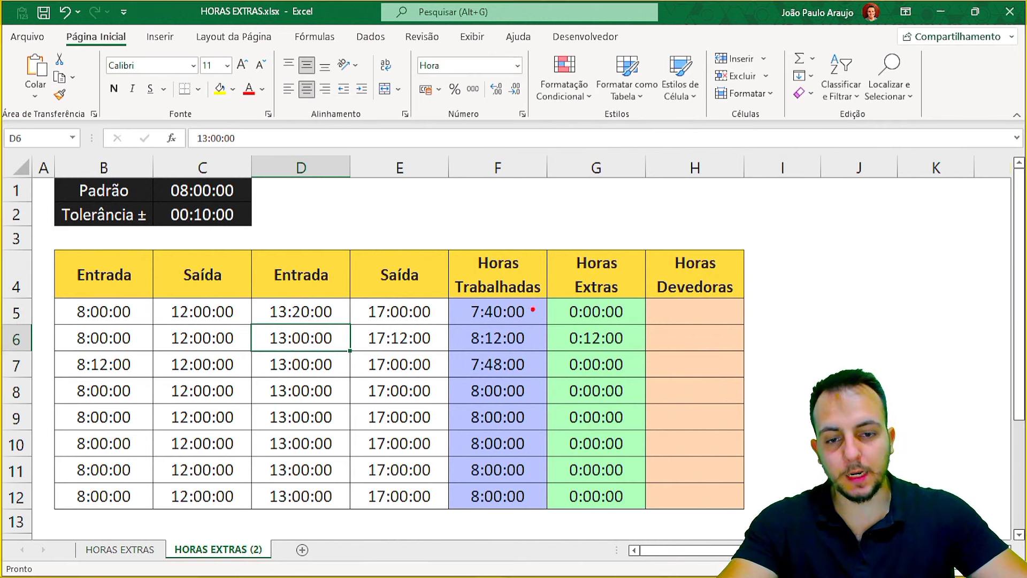
drag(533, 309, 611, 199)
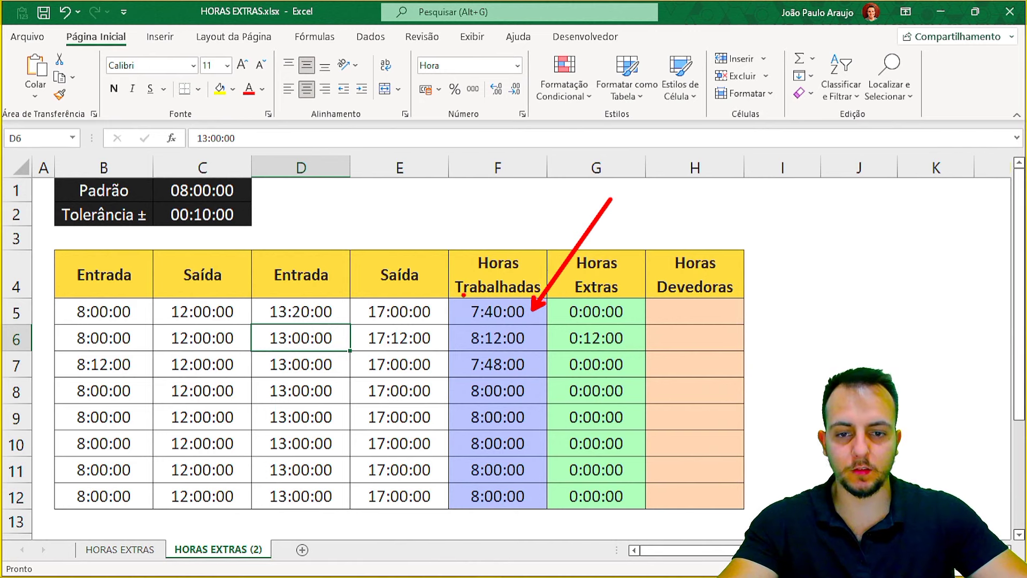
drag(462, 292, 525, 322)
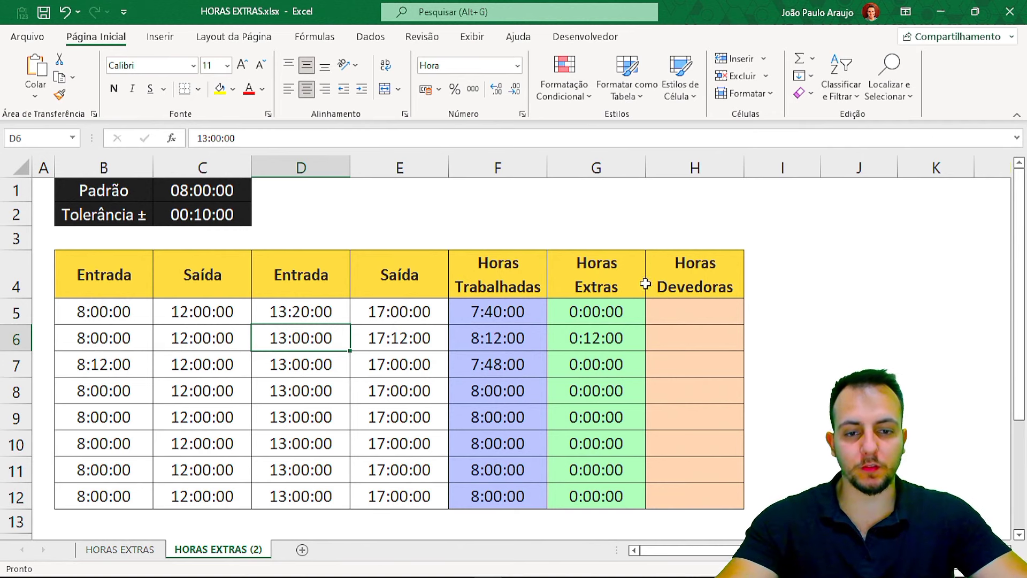
Start an SE formula in H5 whose logical test subtracts F5 from the absolute reference $C$1.
click(649, 309)
text(=SE)
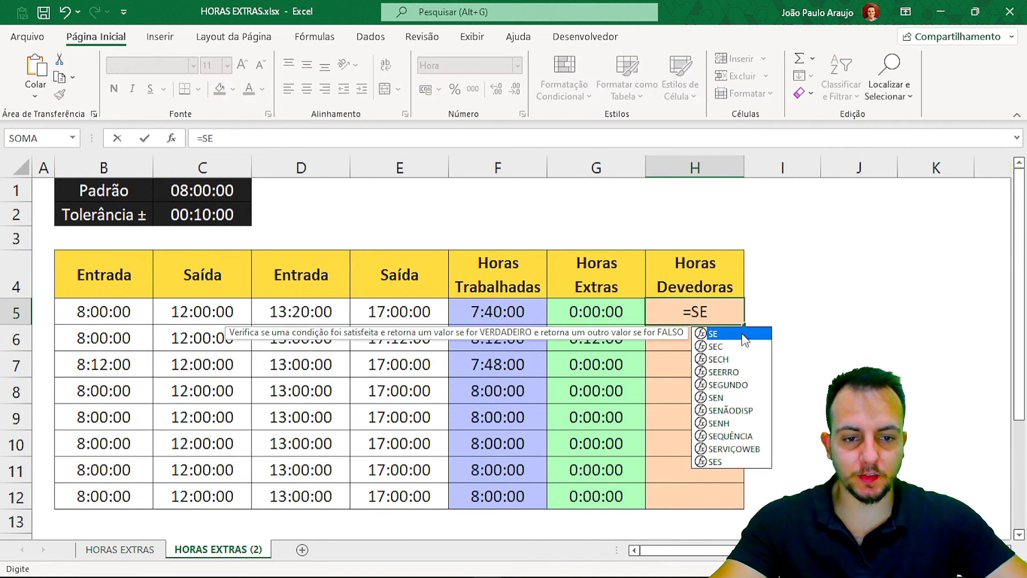
double_click(732, 336)
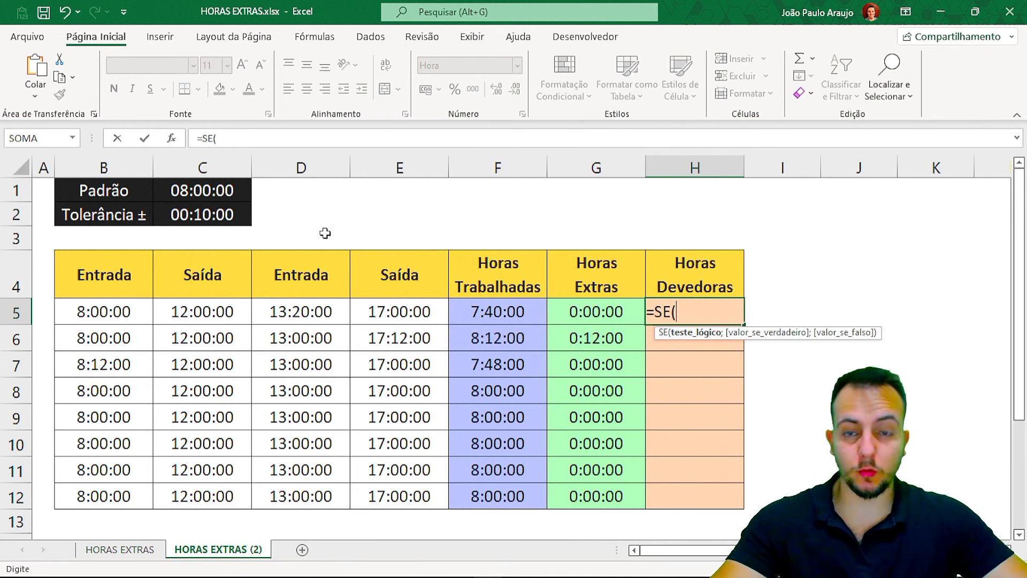
click(207, 193)
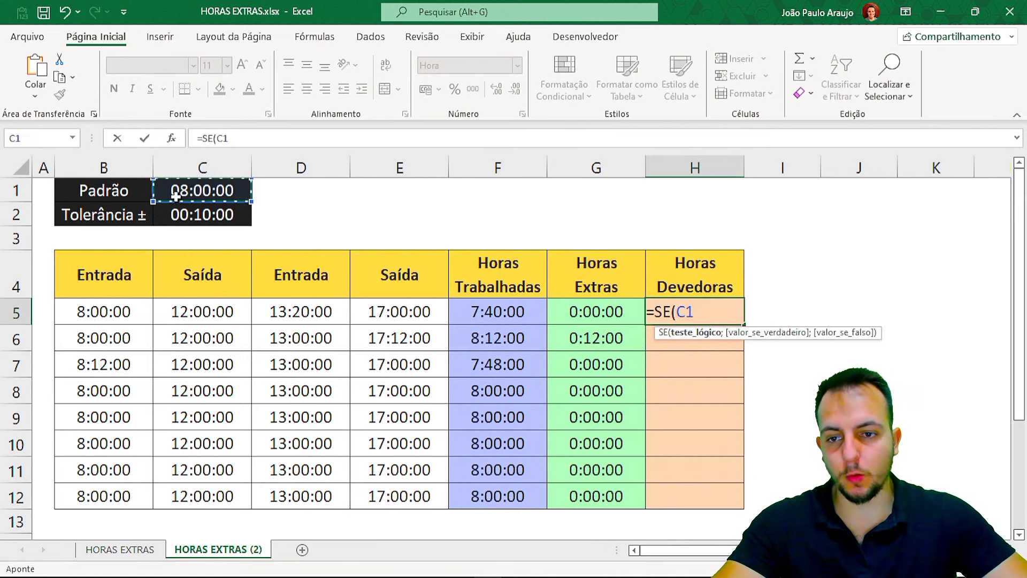
key(F4)
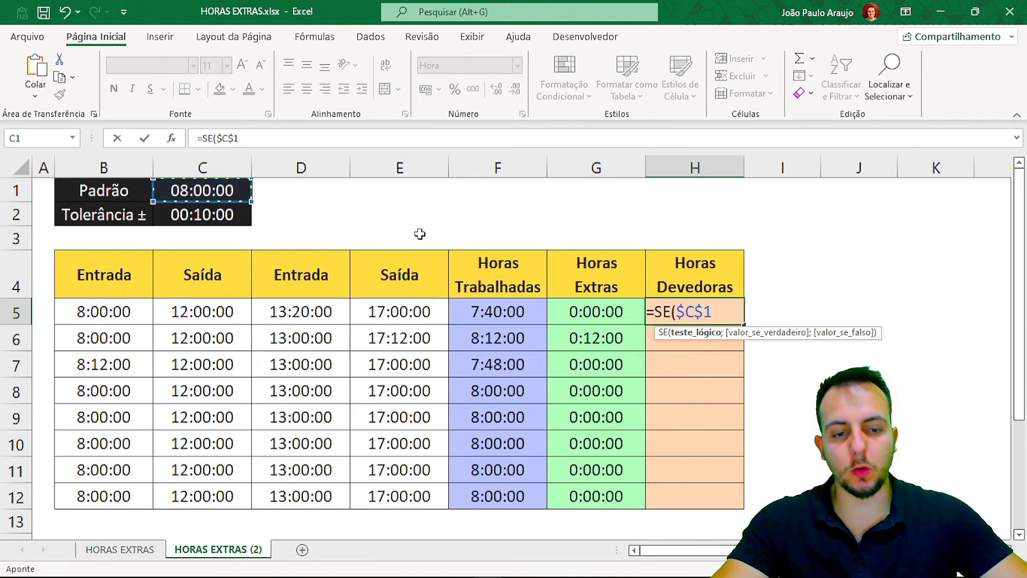
text(-)
click(502, 306)
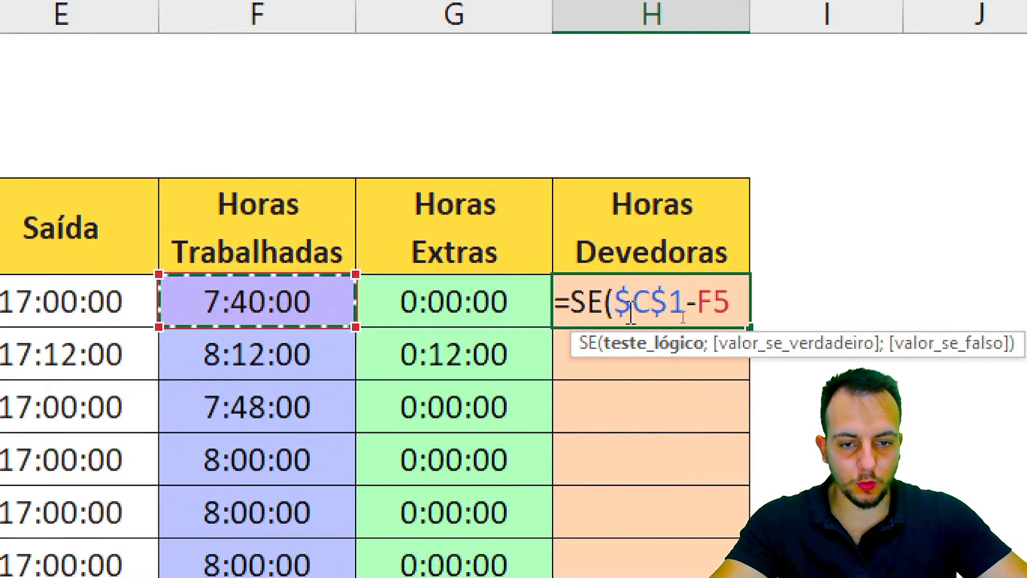
Enclose $C$1-F5 in parentheses in the H5 formula and test whether it is greater than $C$2.
click(674, 312)
text(()
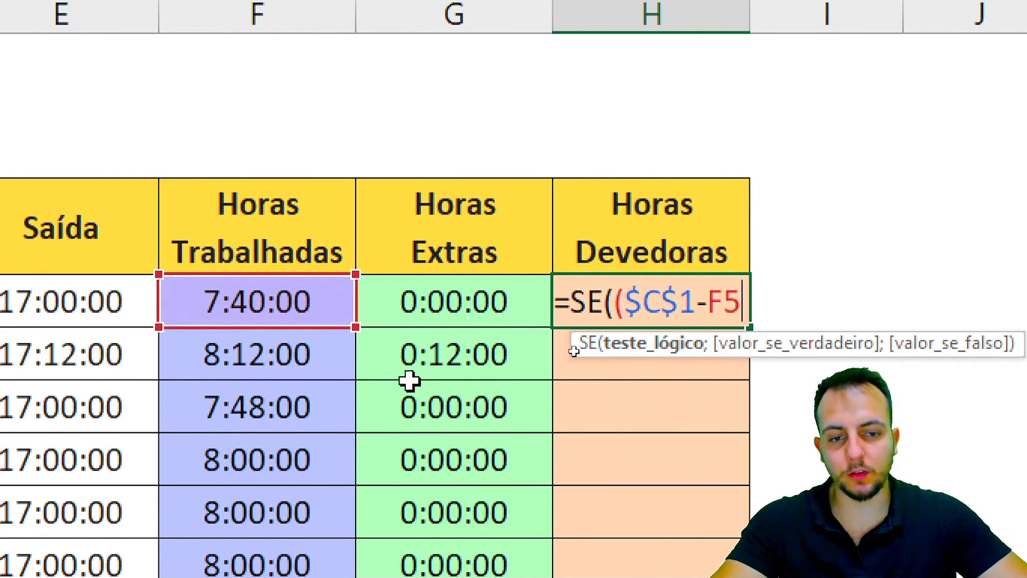
text())
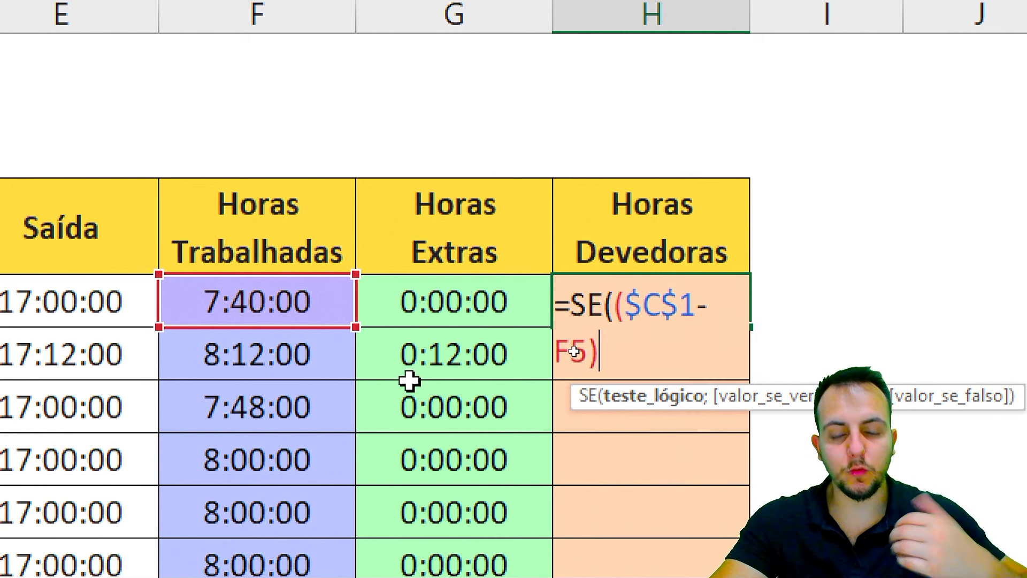
text(>)
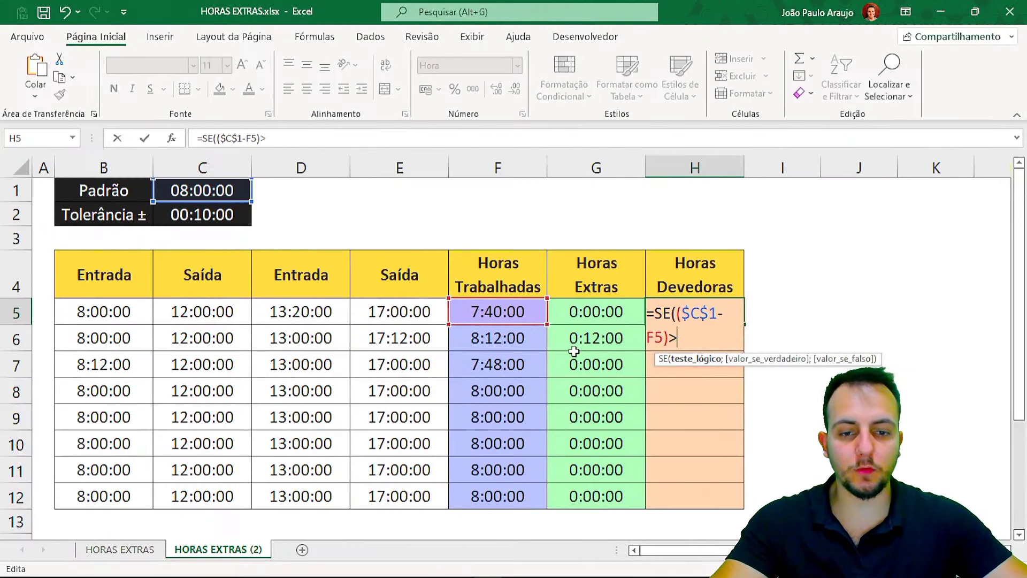
click(218, 213)
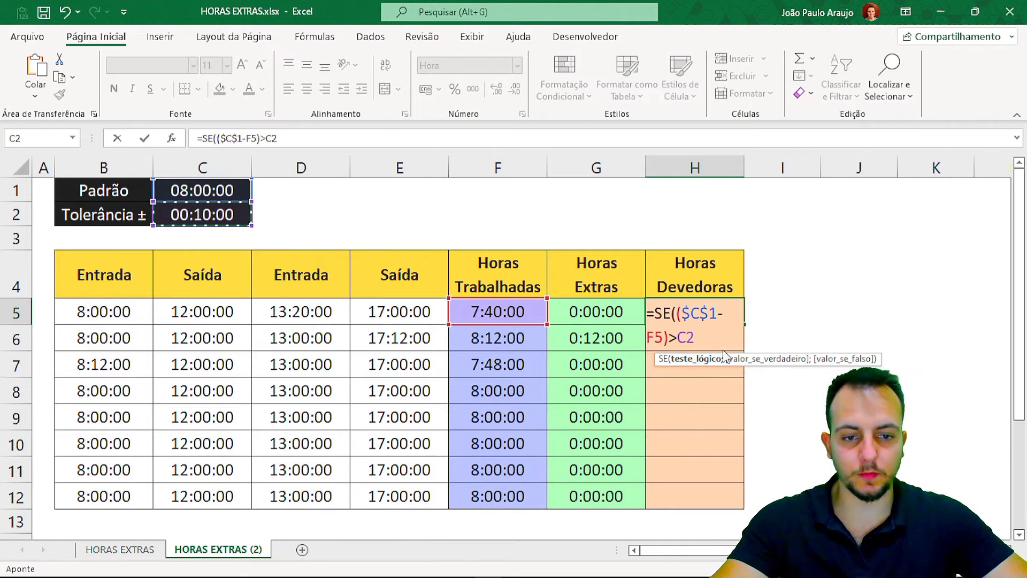
key(F4)
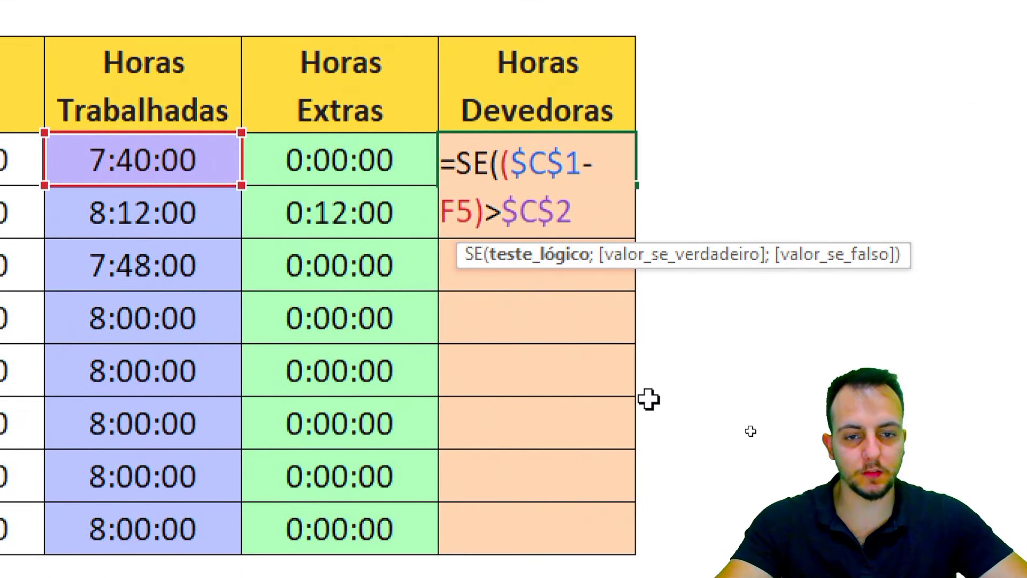
Finish the H5 formula with $C$1-F5 as the true value and 0 as the false value, and enter it.
text(;)
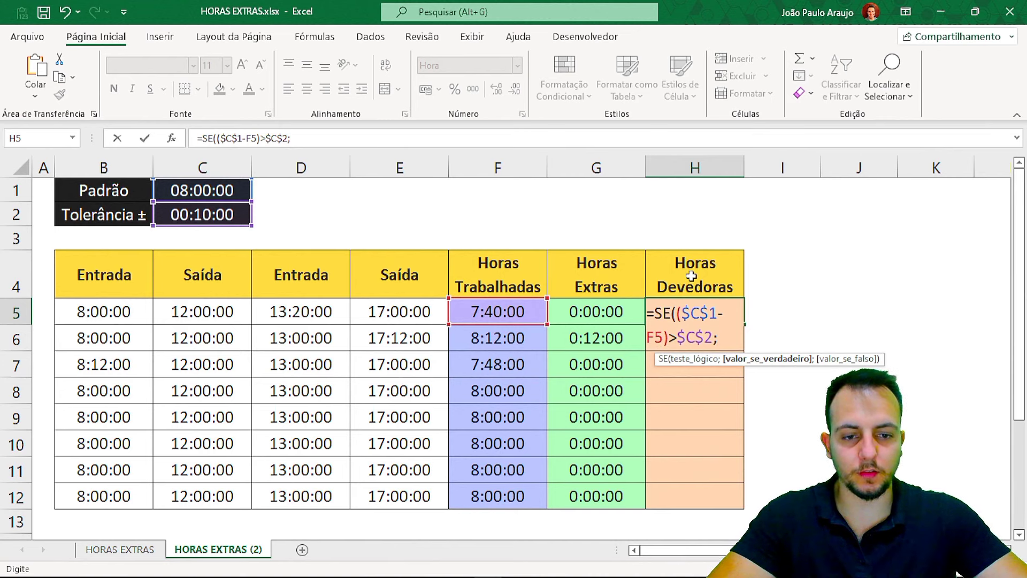
click(231, 191)
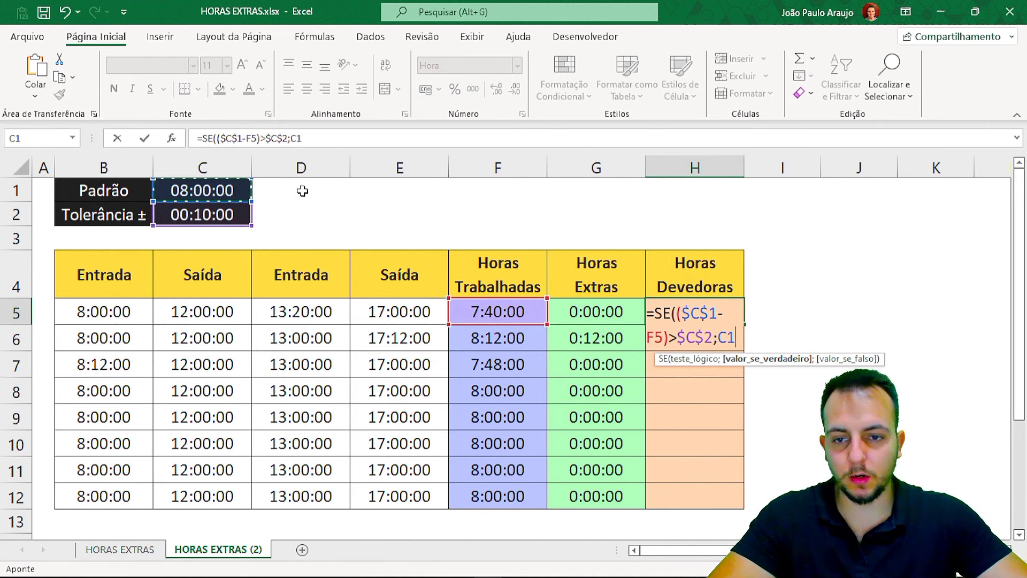
key(F4)
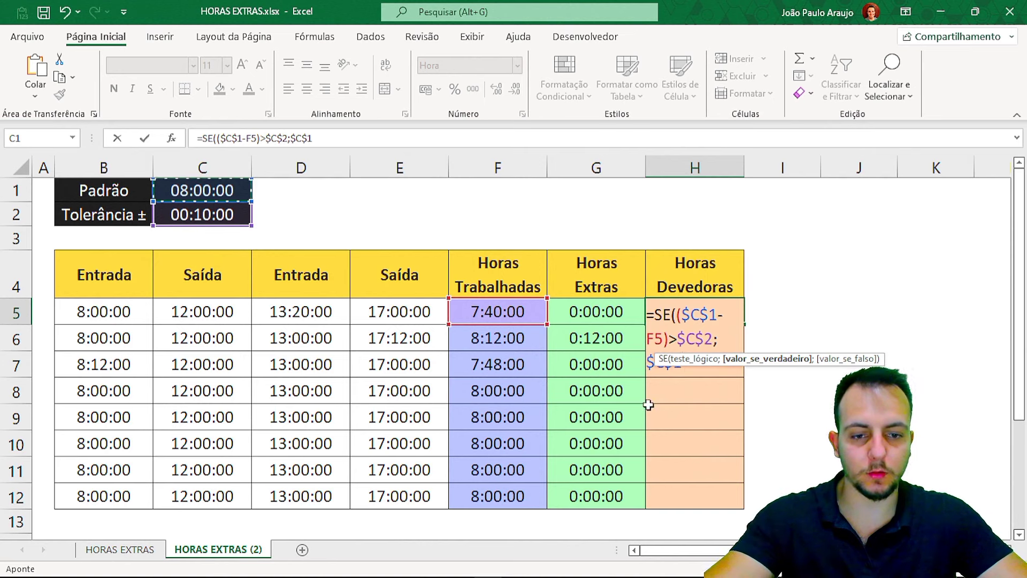
text(-)
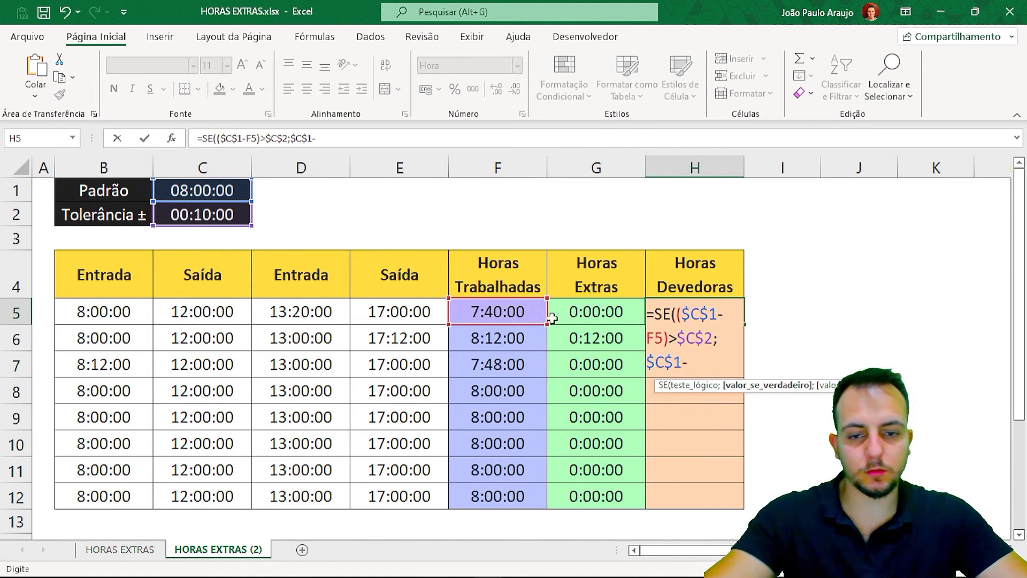
click(507, 306)
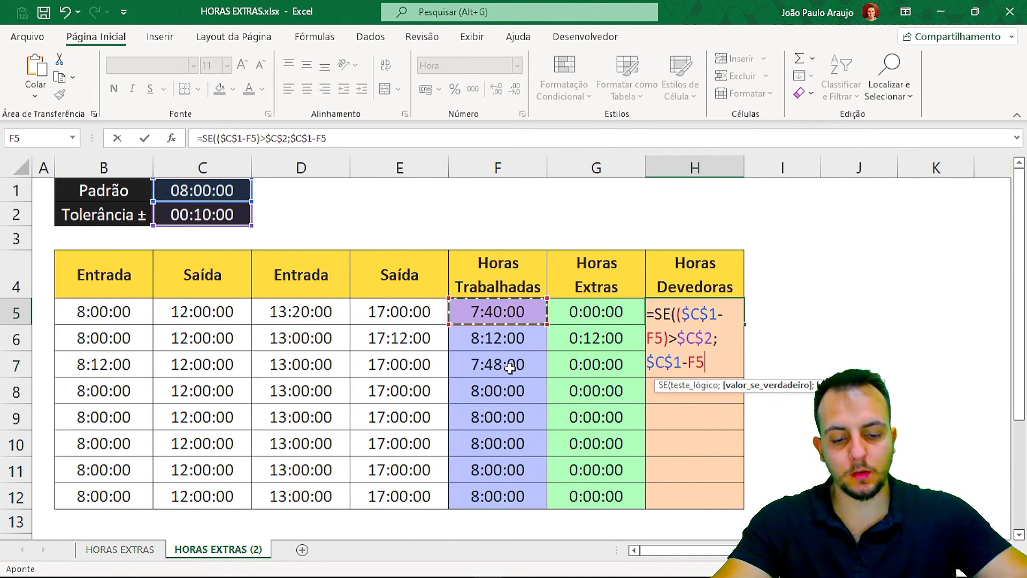
text(;)
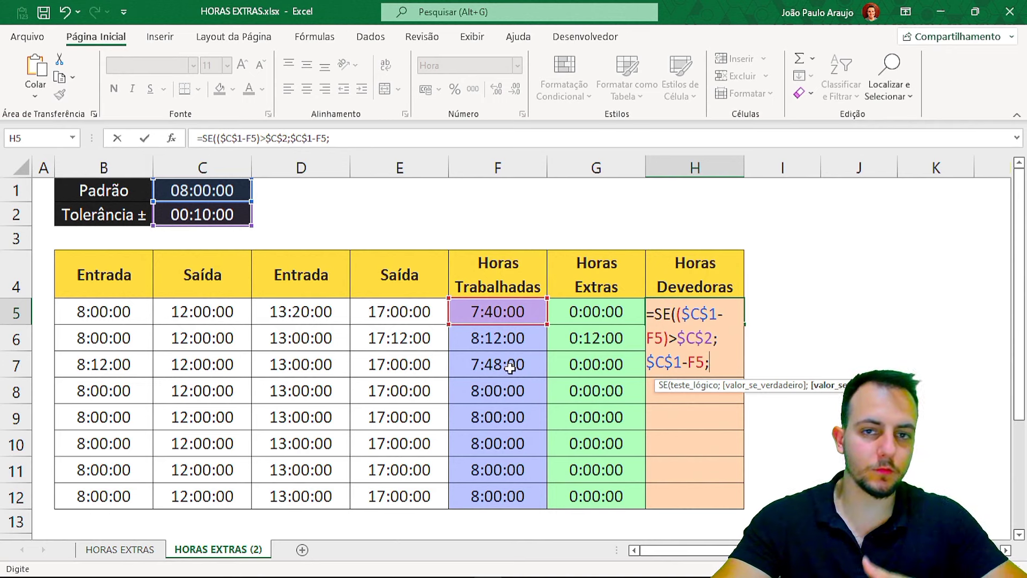
text(0))
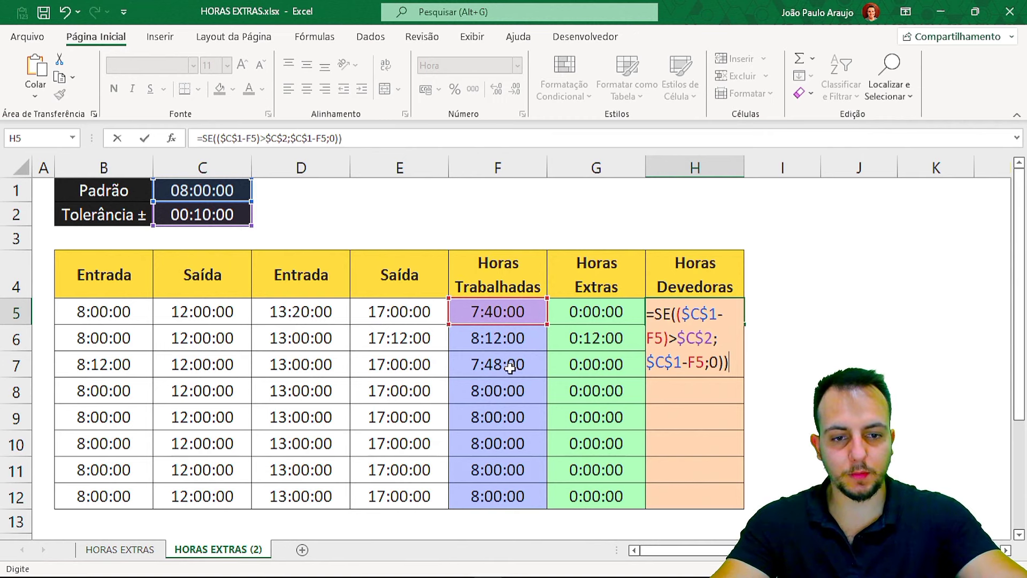
key(Return)
key(Return)
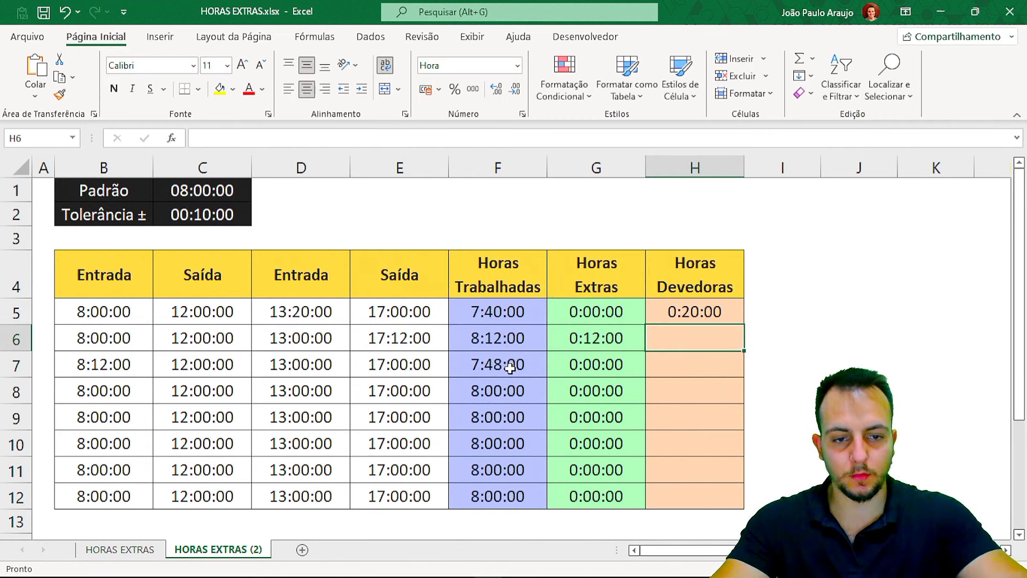
Fill the Horas Devedoras formula from H5 down through H12 and check the owed hours against the times in row 7.
click(695, 311)
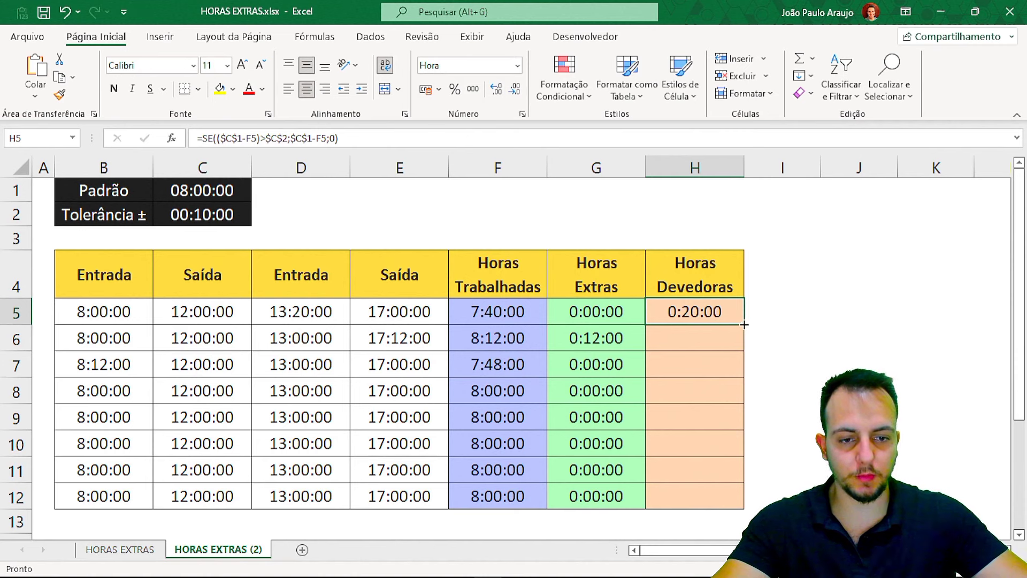
drag(743, 324, 708, 501)
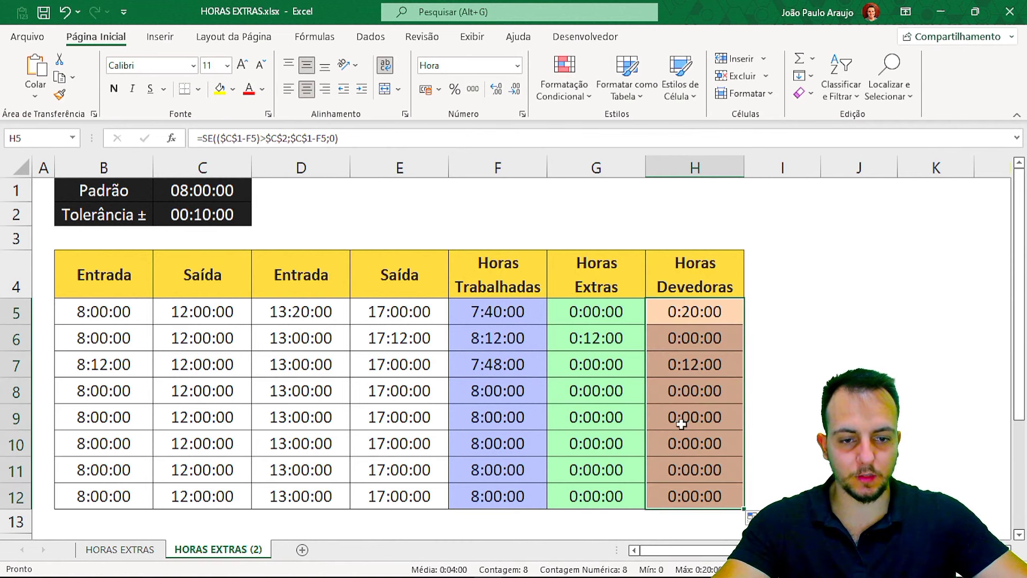
click(724, 370)
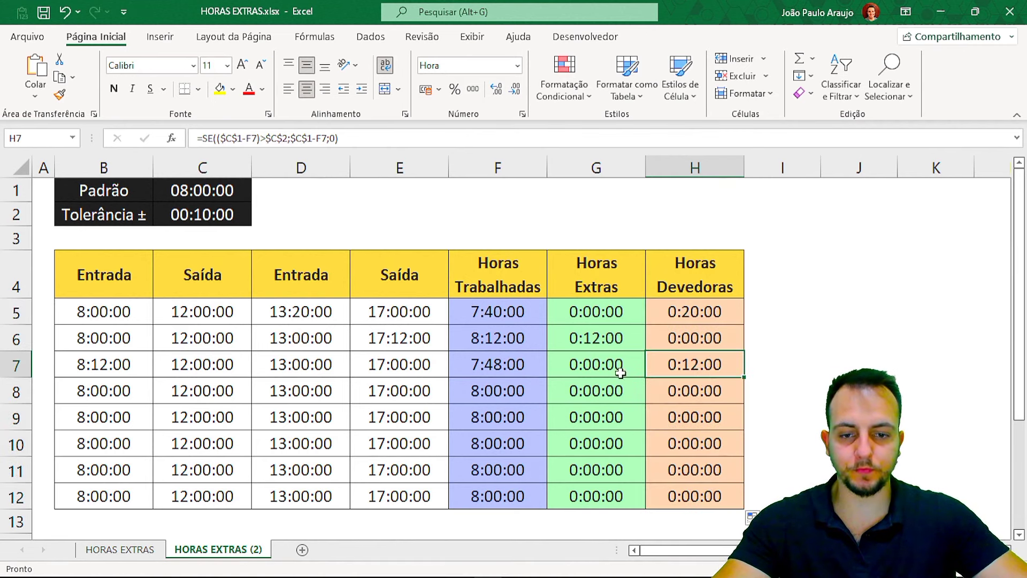
drag(665, 372, 115, 361)
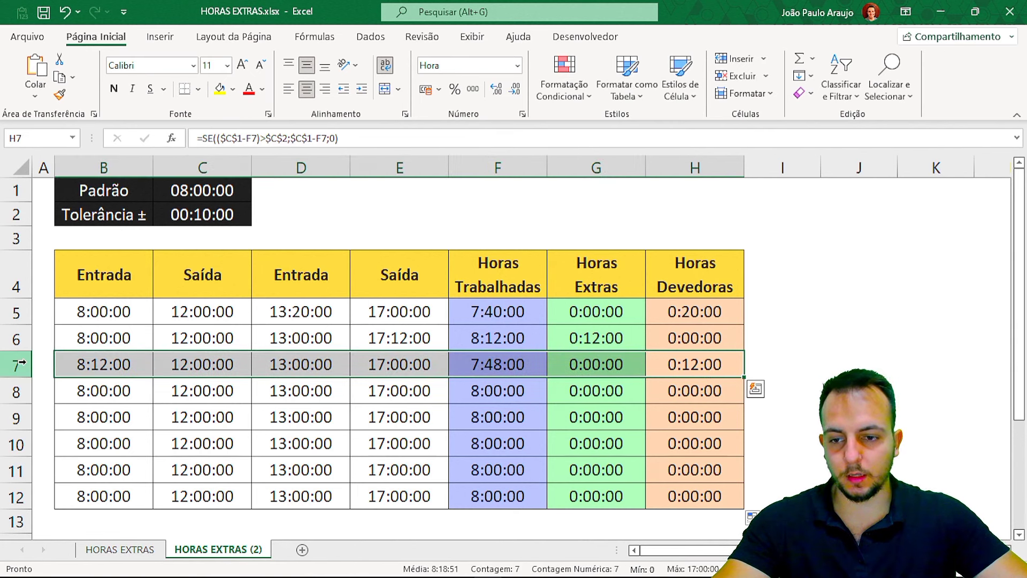
click(22, 365)
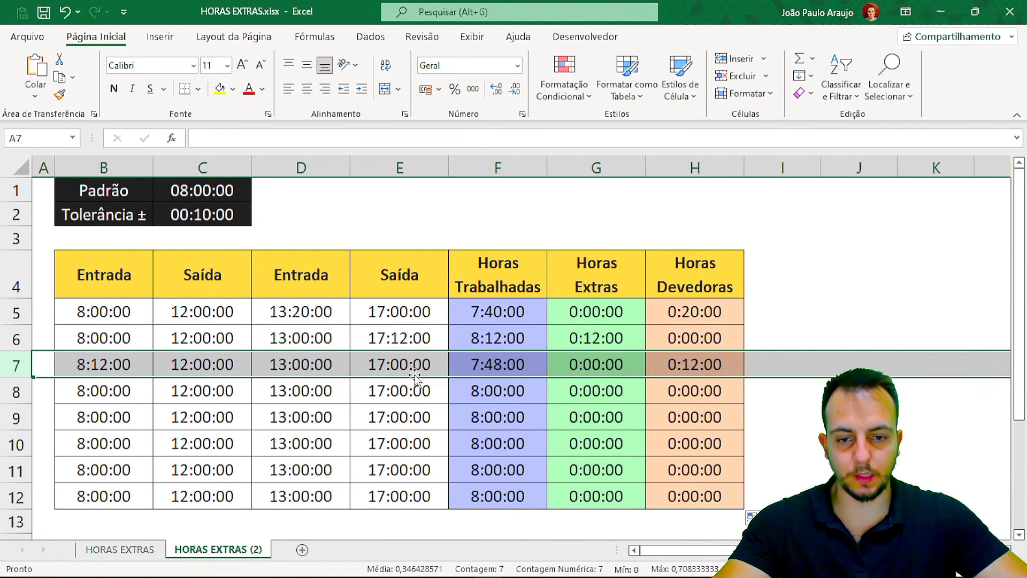
mouse_move(68, 348)
mouse_down()
mouse_move(139, 378)
mouse_move(423, 377)
mouse_up()
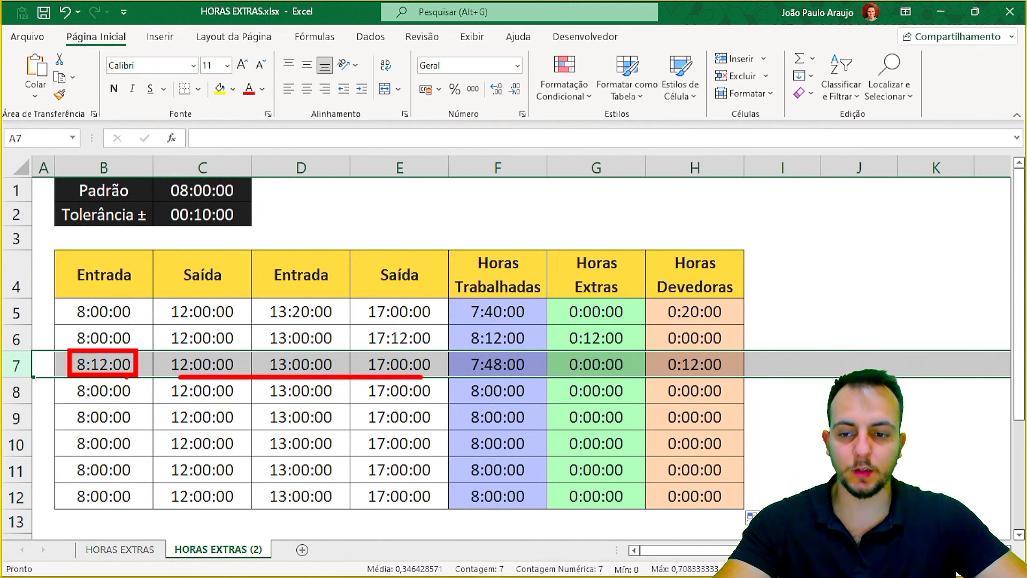